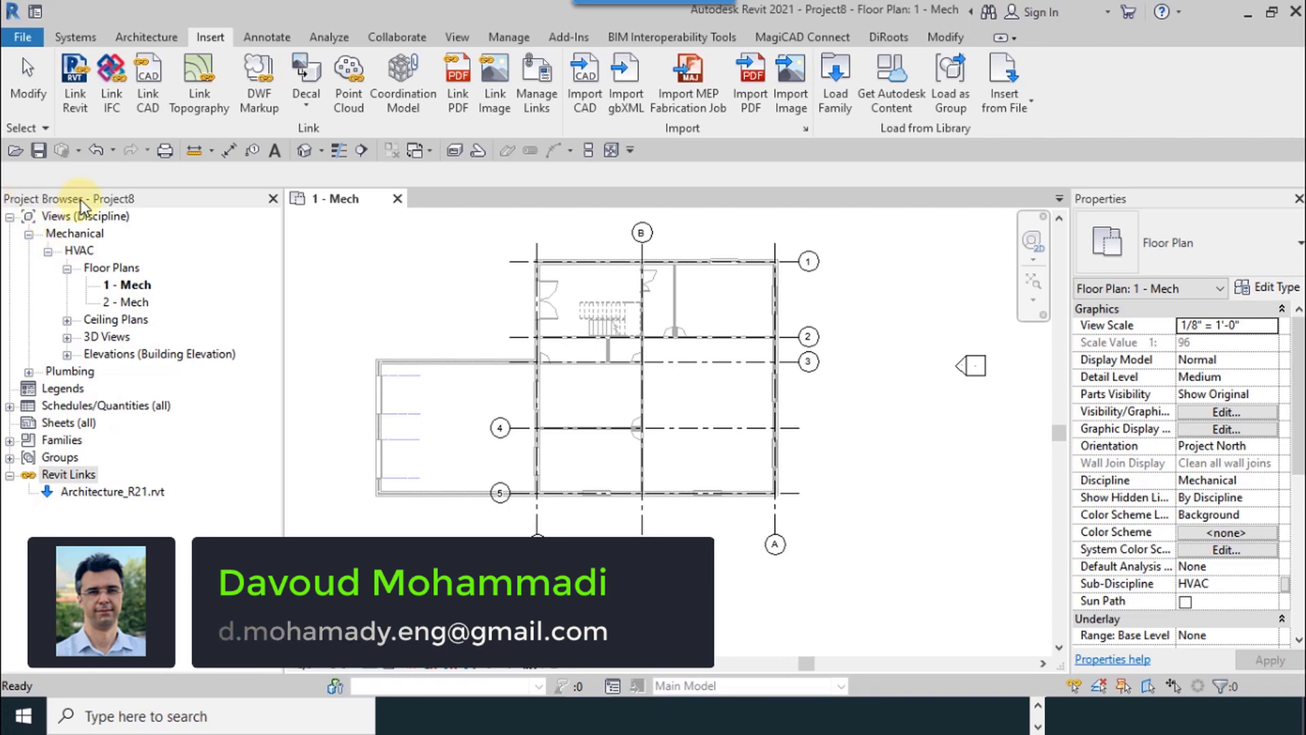
- Open the East - Mech building elevation from the Project Browser's Elevations list
{"action": "left_click", "coordinate": [48, 252]}
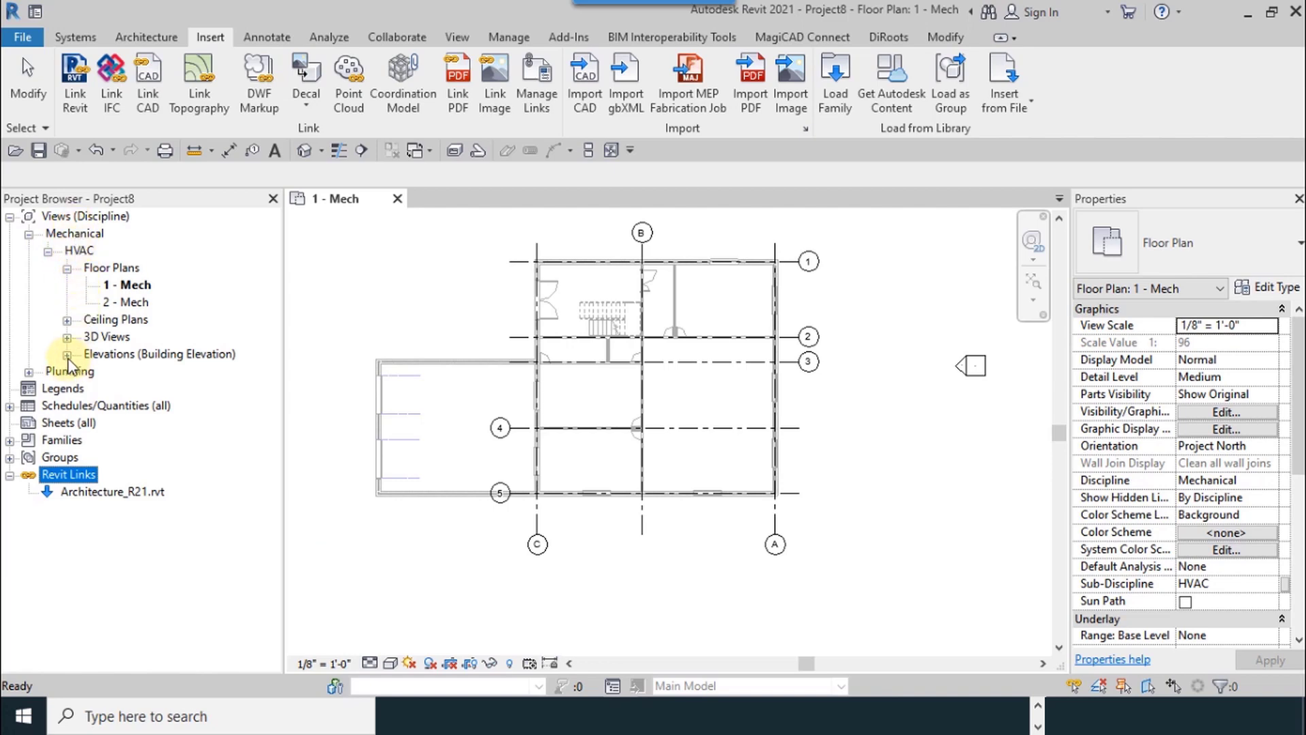
{"action": "left_click", "coordinate": [68, 355]}
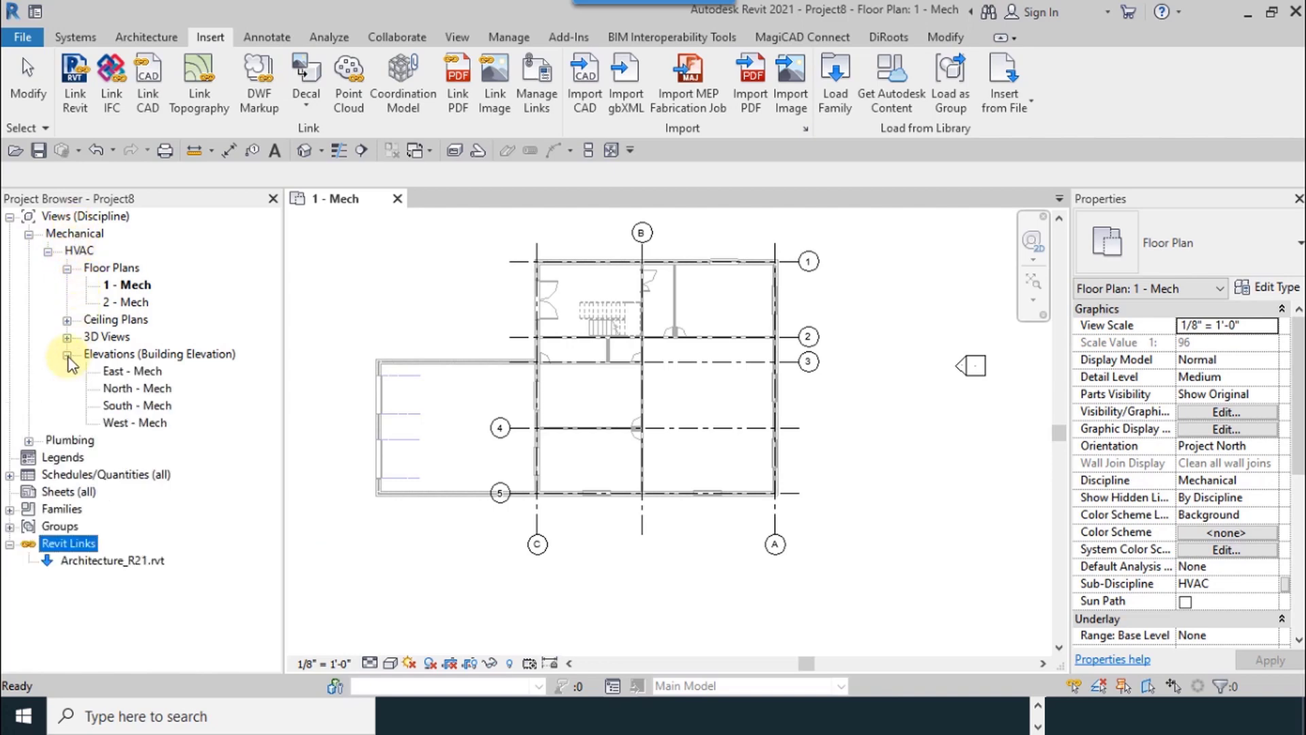
{"action": "double_click", "coordinate": [136, 375]}
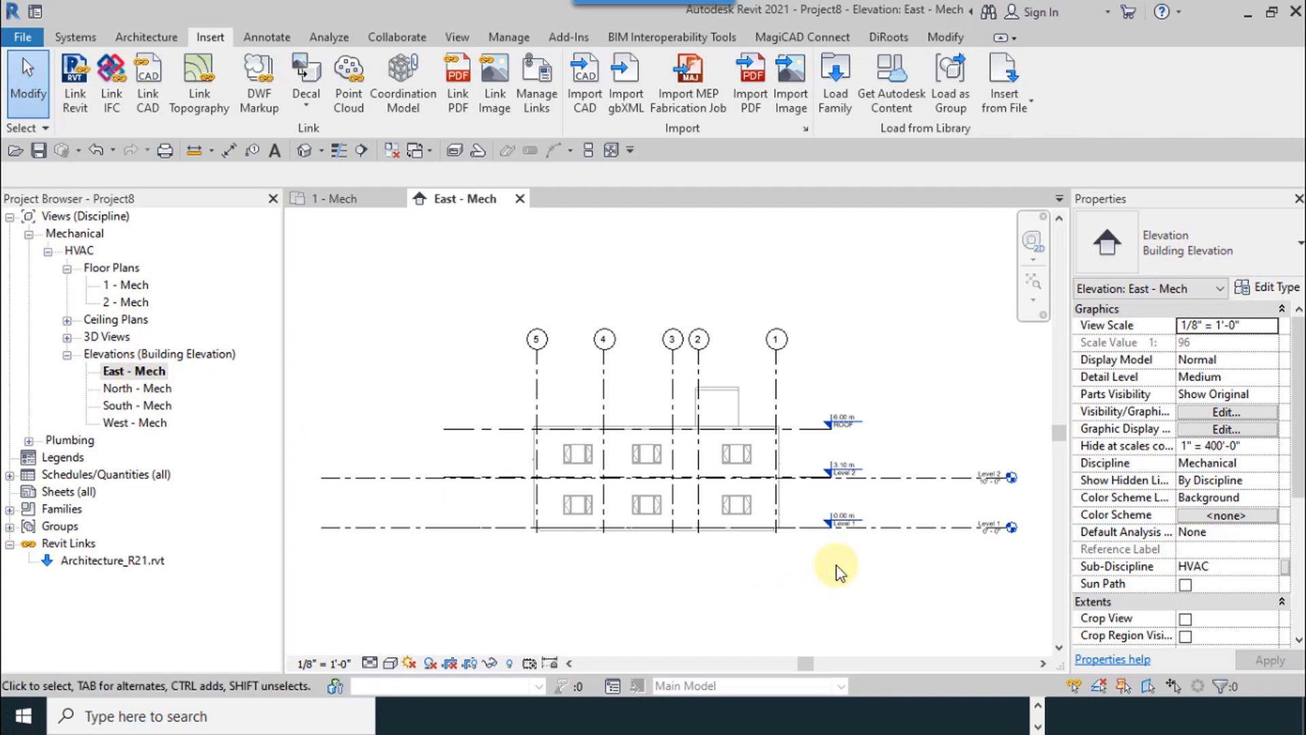
{"action": "middle_click_drag", "start_coordinate": [836, 566], "coordinate": [621, 542]}
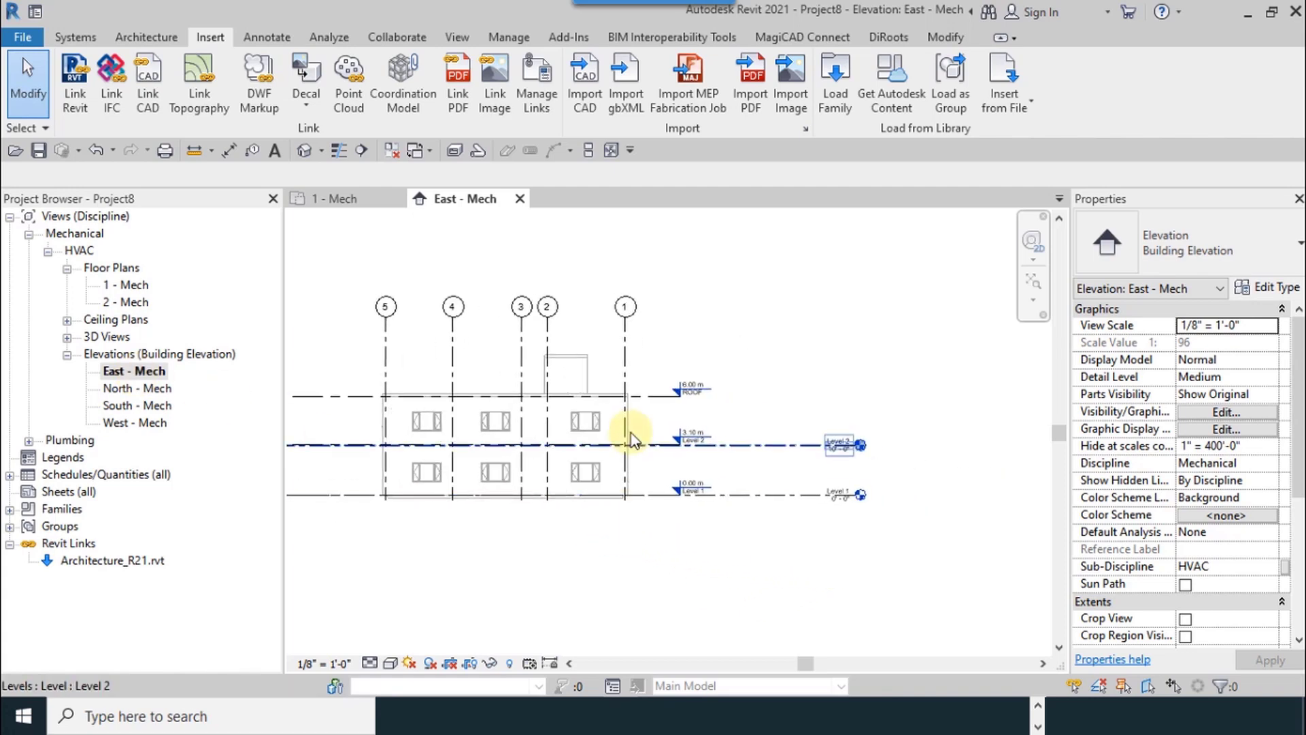
{"action": "scroll", "coordinate": [663, 428], "scroll_direction": "up", "scroll_amount": 3}
{"action": "scroll", "coordinate": [663, 427], "scroll_direction": "up", "scroll_amount": 3}
{"action": "scroll", "coordinate": [660, 517], "scroll_direction": "up", "scroll_amount": 2}
{"action": "scroll", "coordinate": [659, 517], "scroll_direction": "down", "scroll_amount": 3}
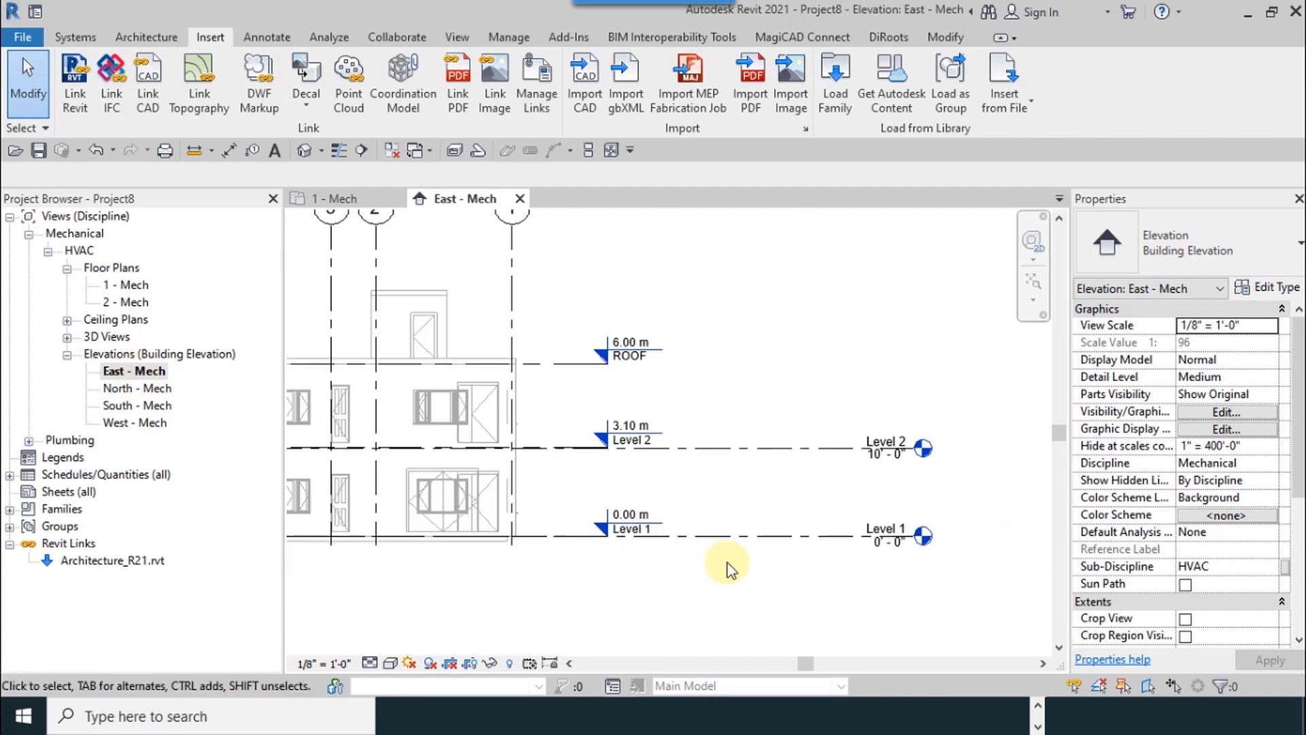
{"action": "scroll", "coordinate": [632, 564], "scroll_direction": "up", "scroll_amount": 2}
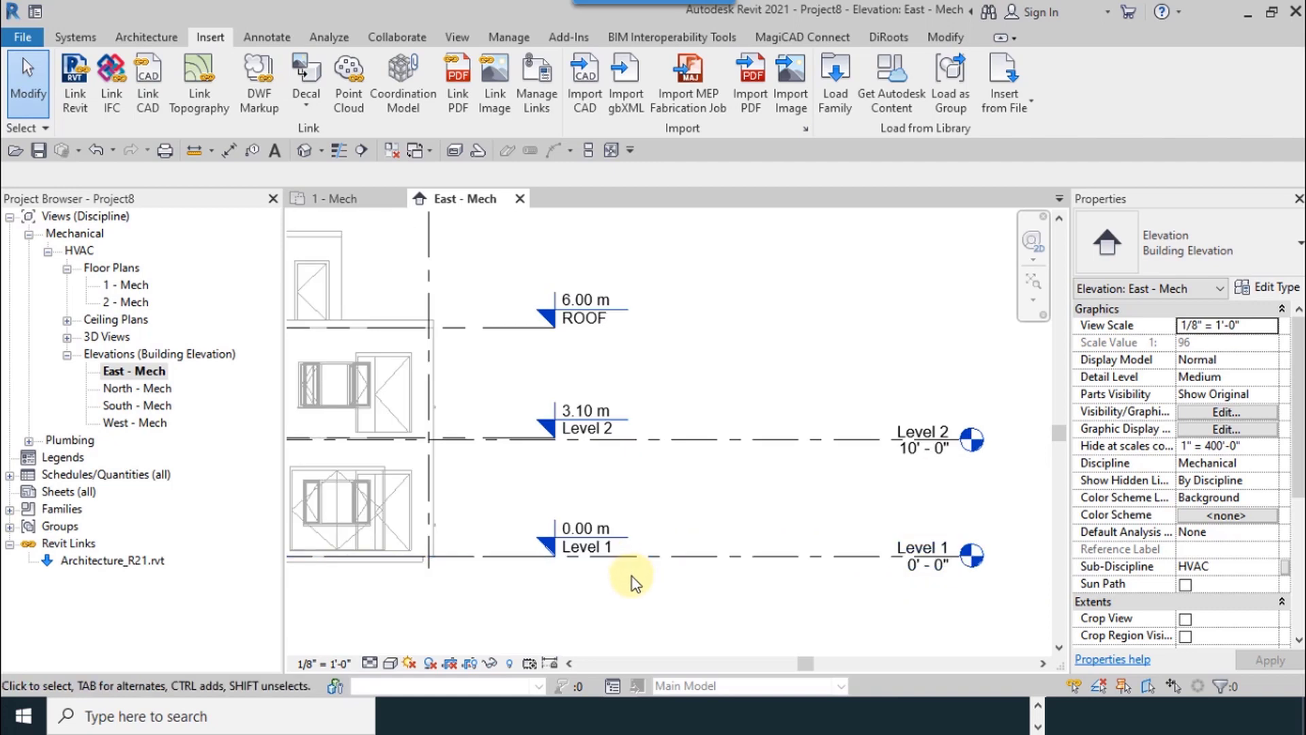
{"action": "left_click", "coordinate": [513, 337]}
{"action": "middle_click_drag", "start_coordinate": [521, 429], "coordinate": [745, 429]}
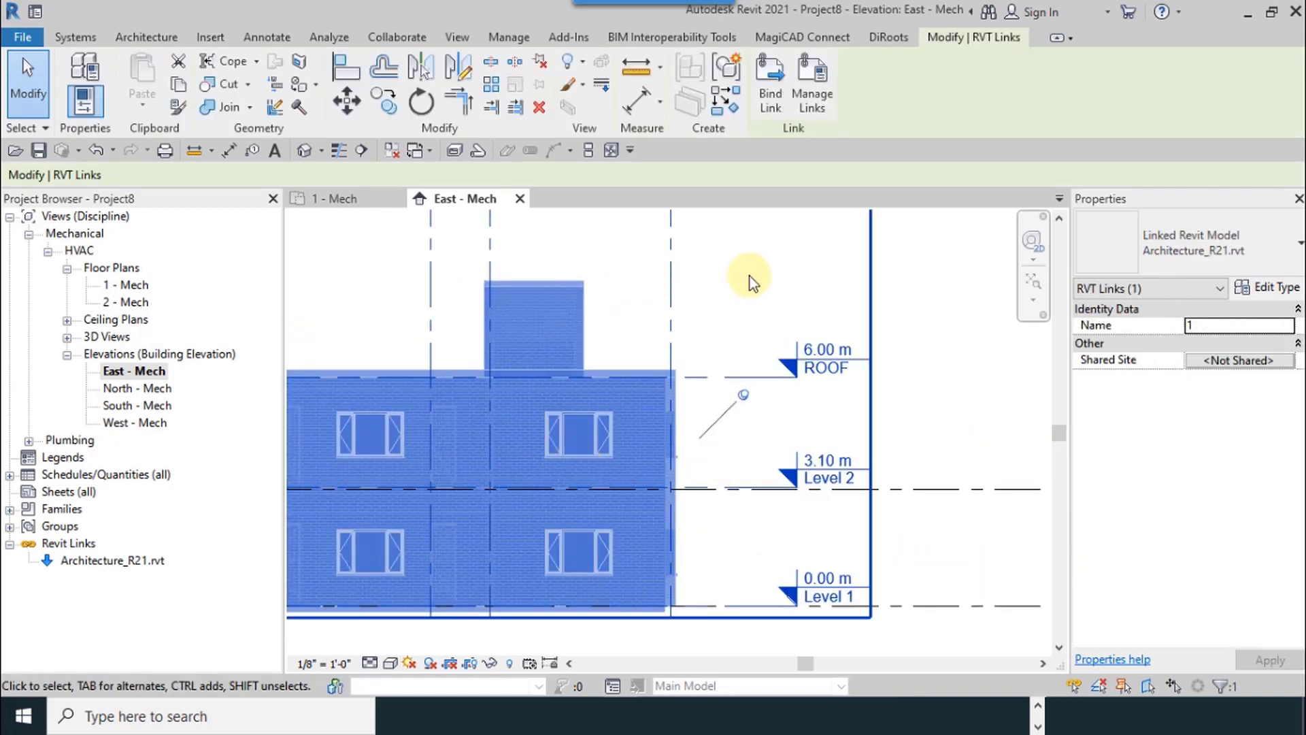
{"action": "middle_click_drag", "start_coordinate": [714, 592], "coordinate": [643, 352]}
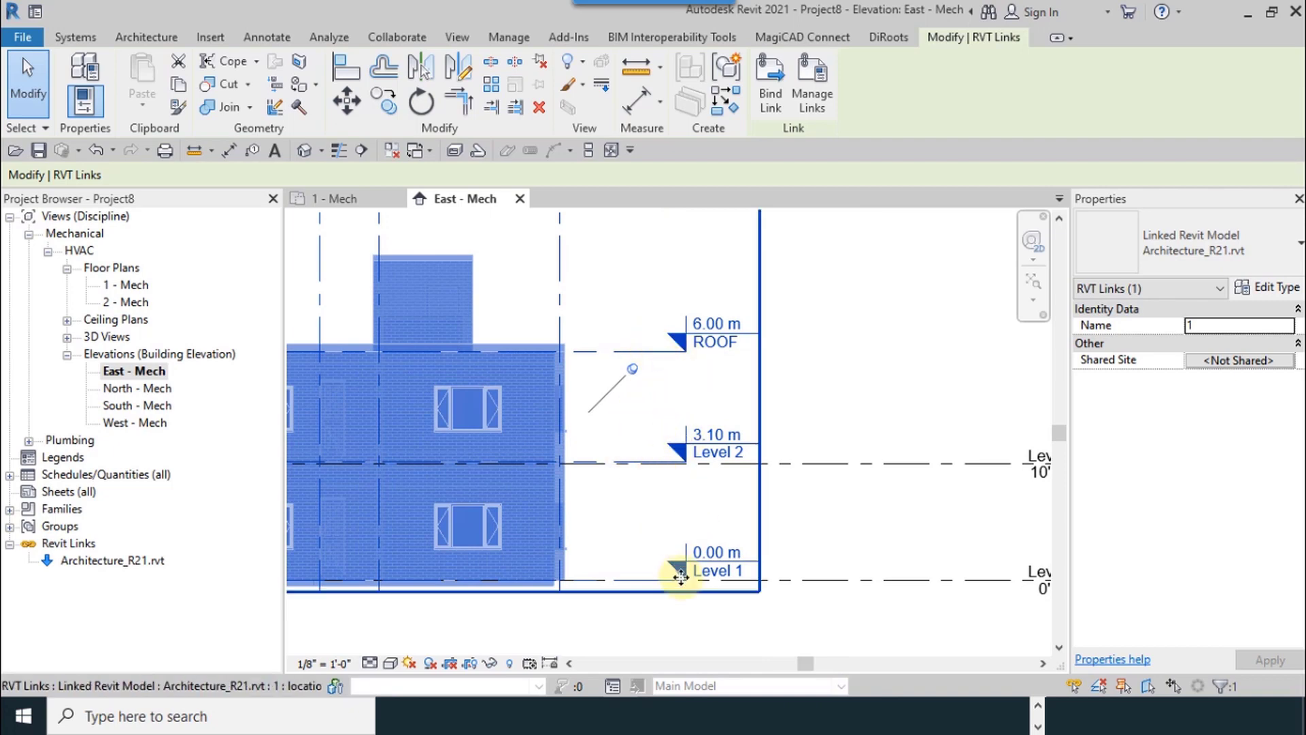
{"action": "middle_click_drag", "start_coordinate": [681, 577], "coordinate": [572, 566]}
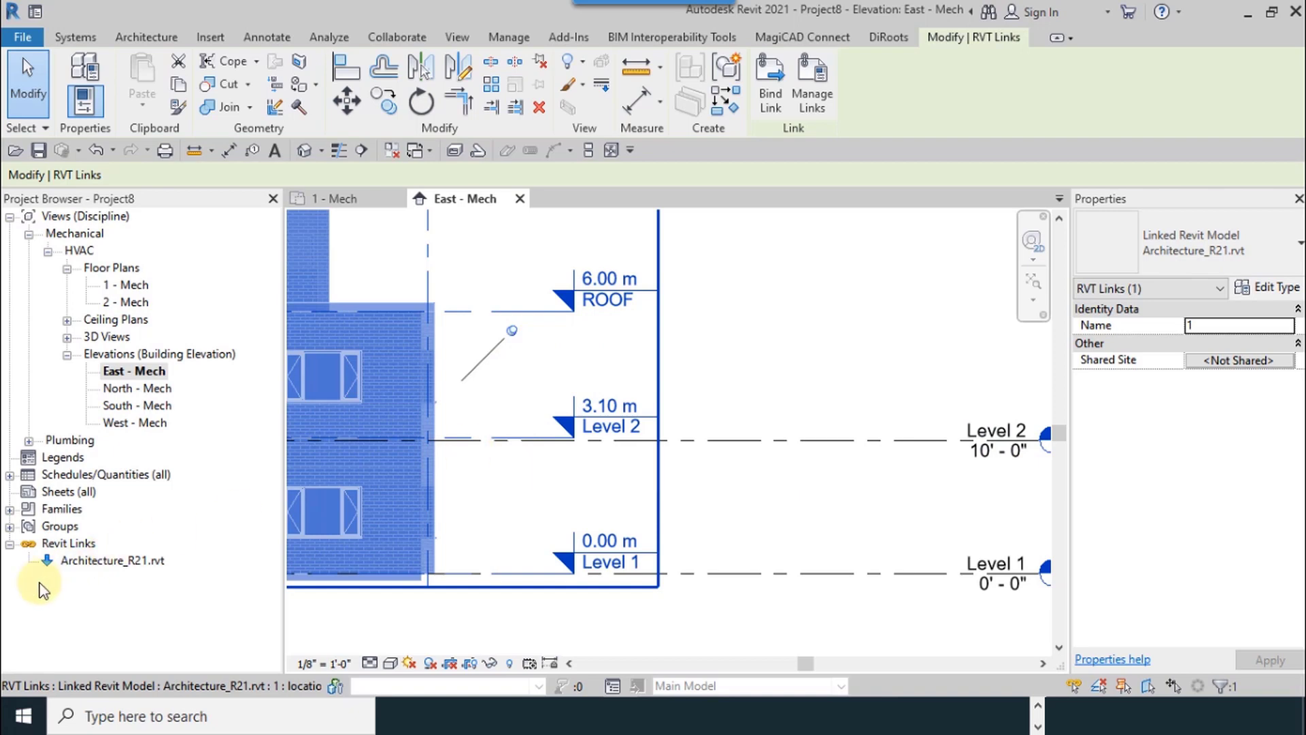
{"action": "mouse_move", "coordinate": [658, 364]}
{"action": "middle_mouse_down"}
{"action": "mouse_move", "coordinate": [776, 368]}
{"action": "mouse_move", "coordinate": [640, 368]}
{"action": "middle_mouse_up"}
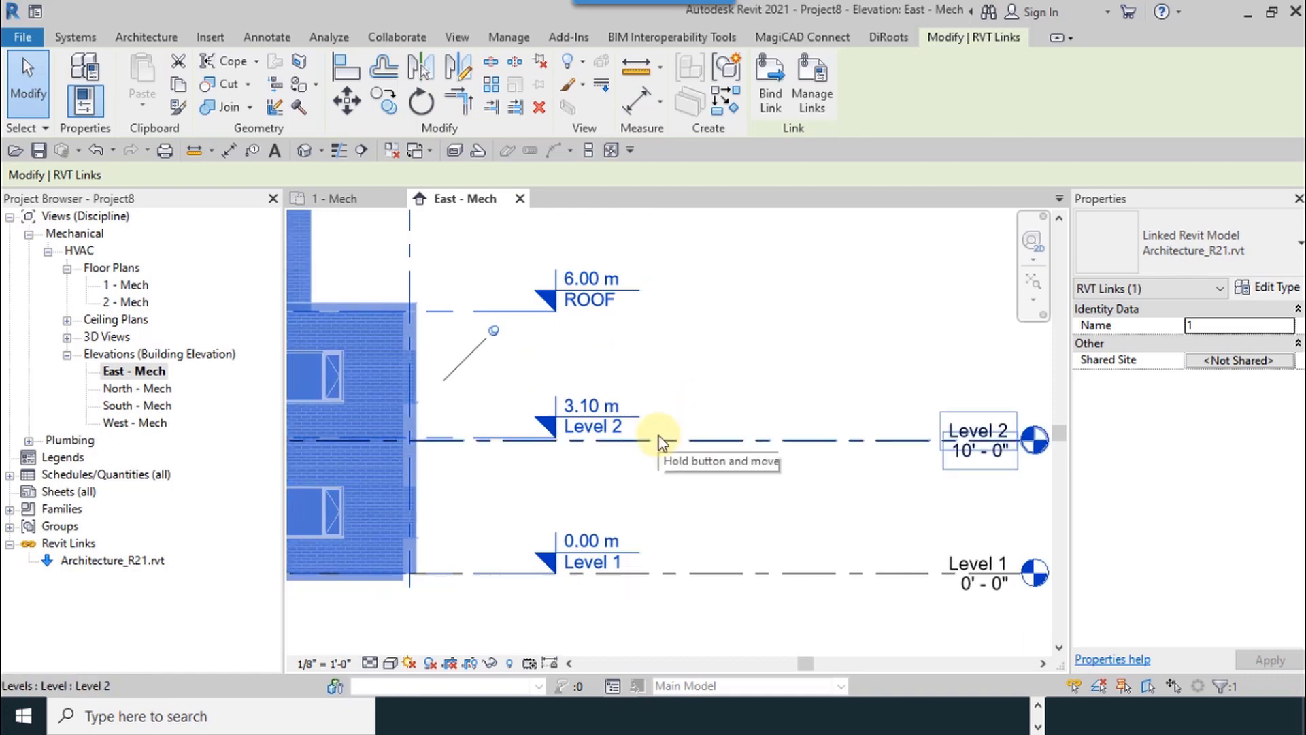
- Show the Architecture tab tools, including Level, and clear the linked model selection
{"action": "left_click", "coordinate": [146, 38]}
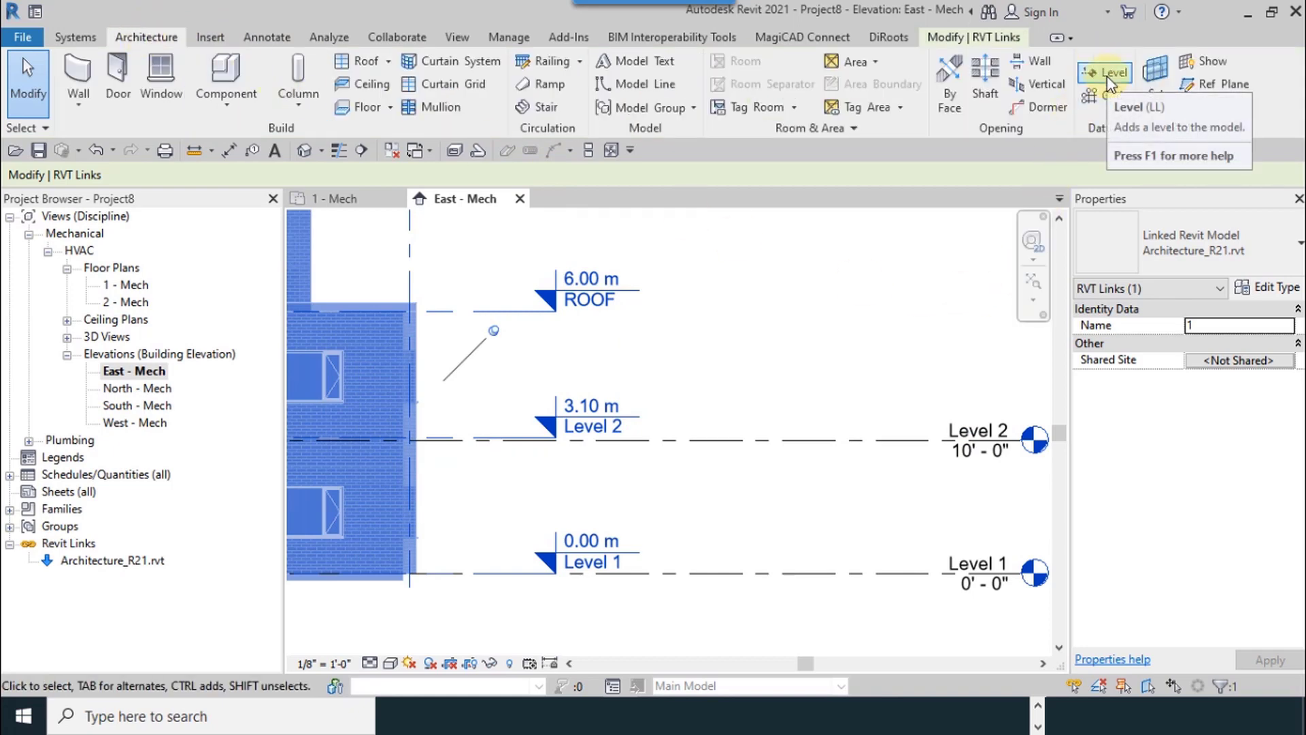
{"action": "mouse_move", "coordinate": [1107, 72]}
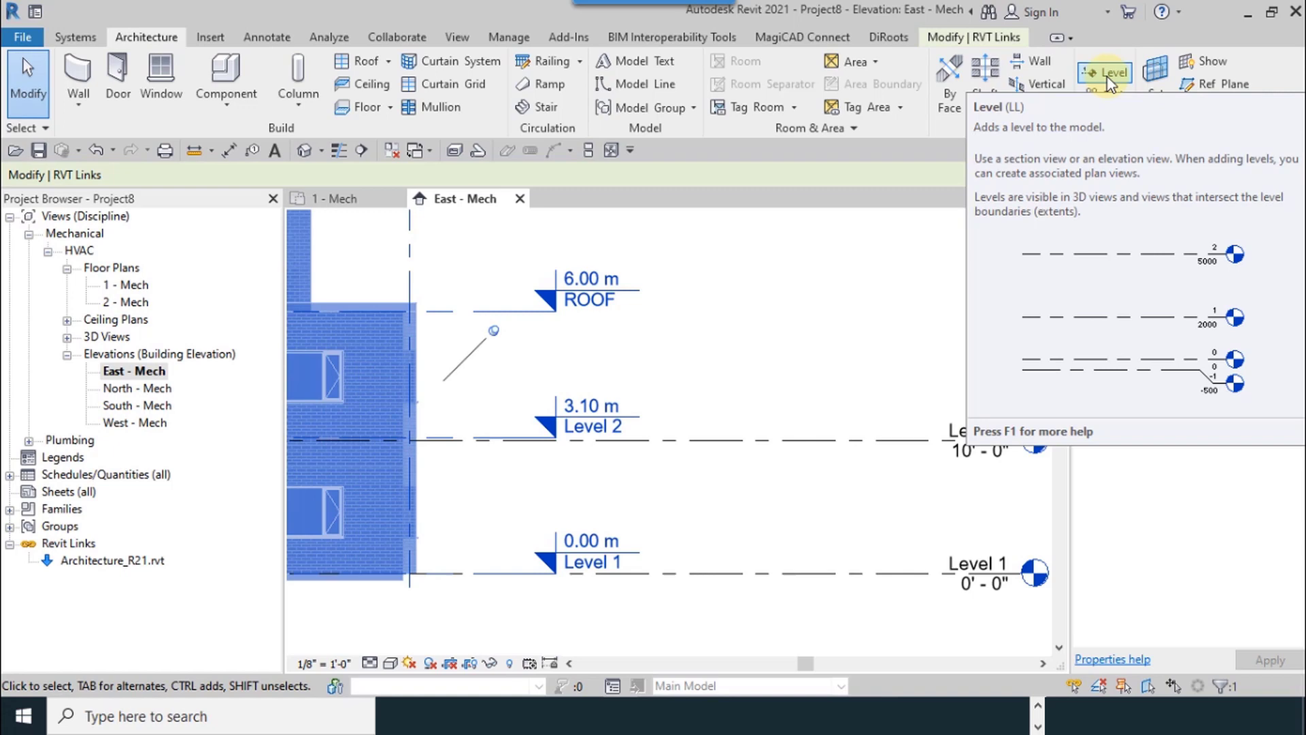
{"action": "left_click", "coordinate": [677, 369]}
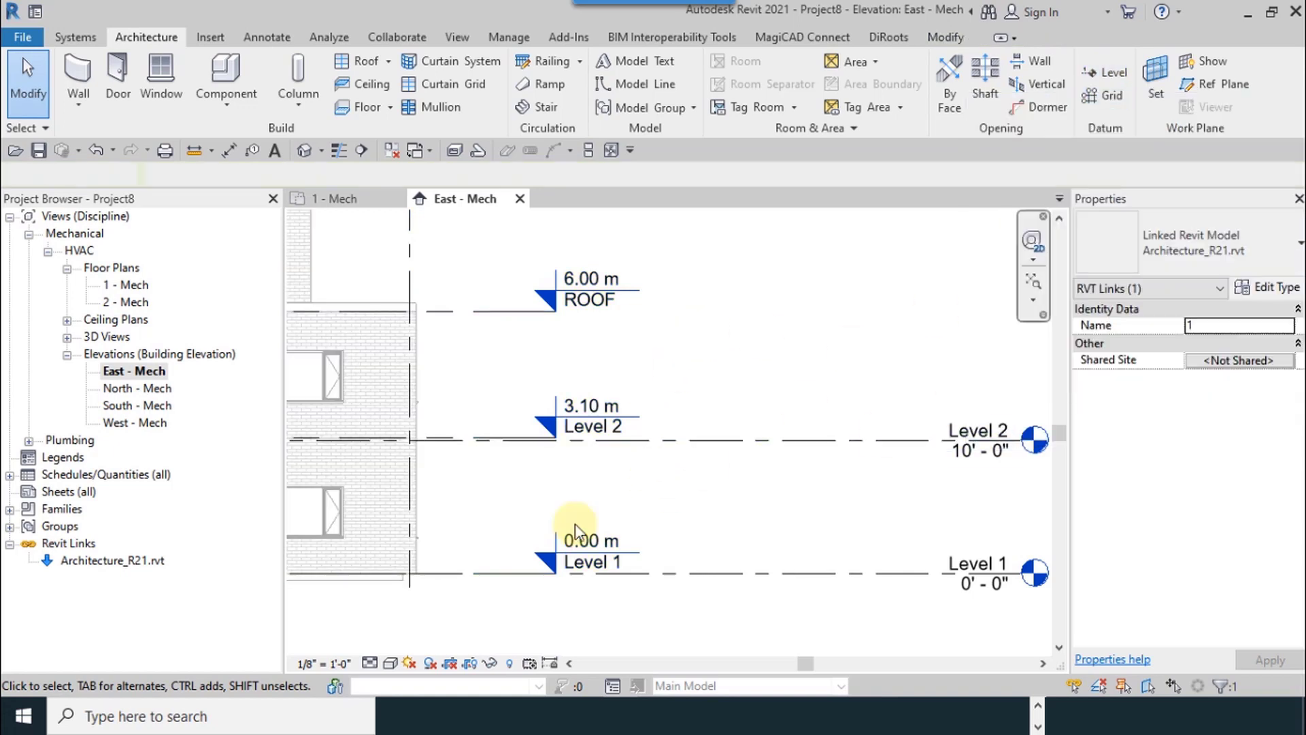
- Unload the Architecture_R21.rvt link, leaving only host Level 1 and Level 2
{"action": "right_click", "coordinate": [130, 564]}
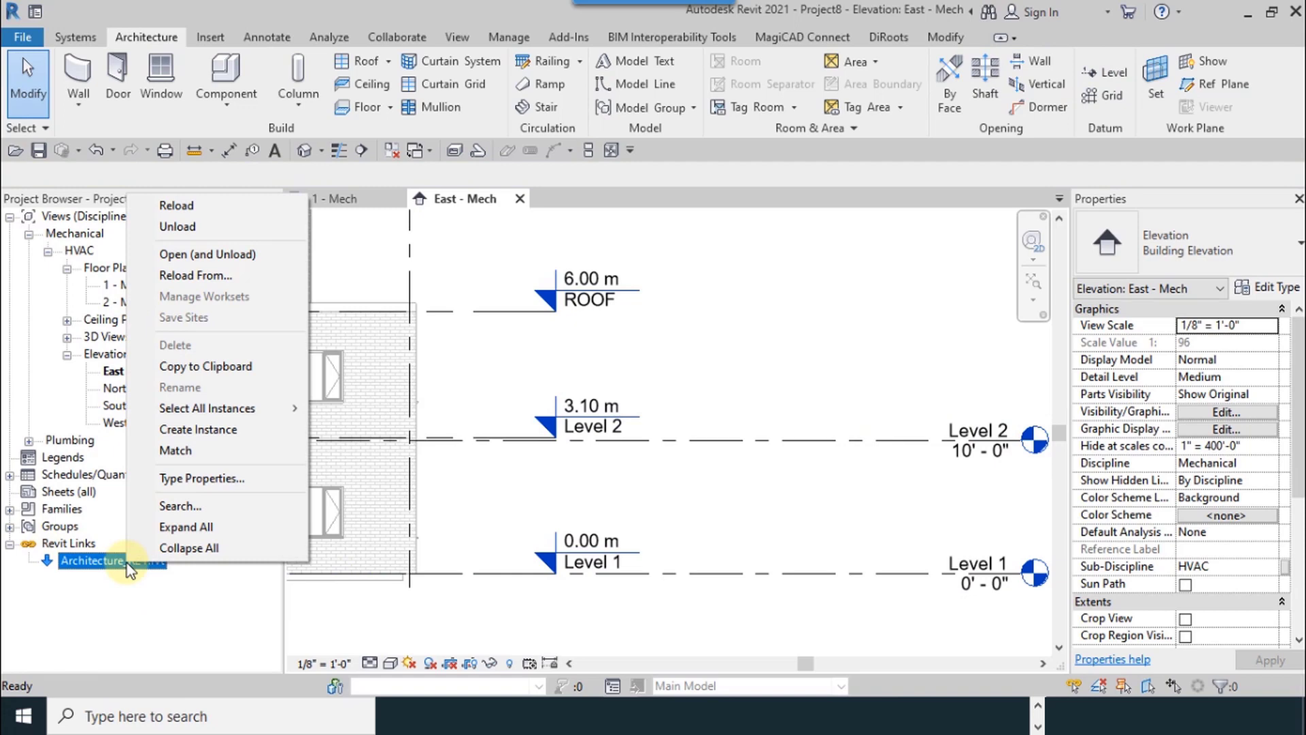
{"action": "left_click", "coordinate": [211, 234]}
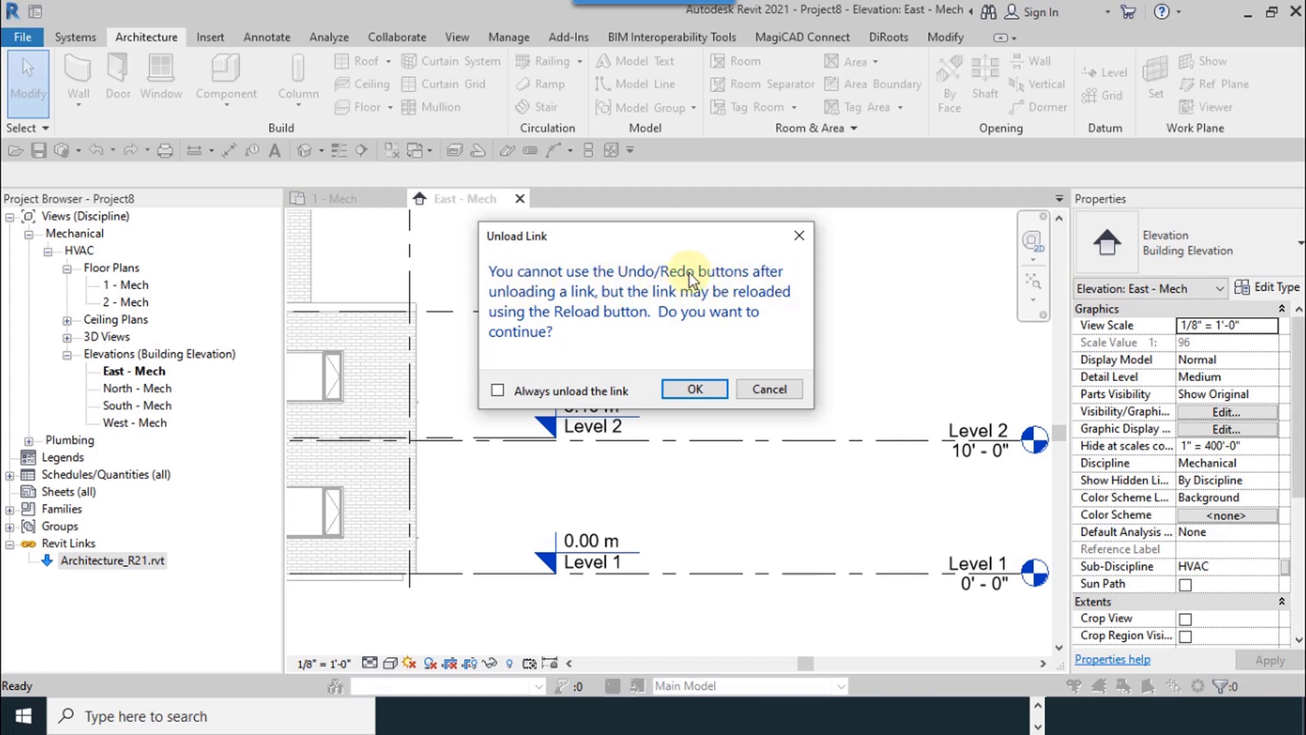
{"action": "left_click", "coordinate": [693, 388]}
{"action": "scroll", "coordinate": [691, 386], "scroll_direction": "down", "scroll_amount": 1}
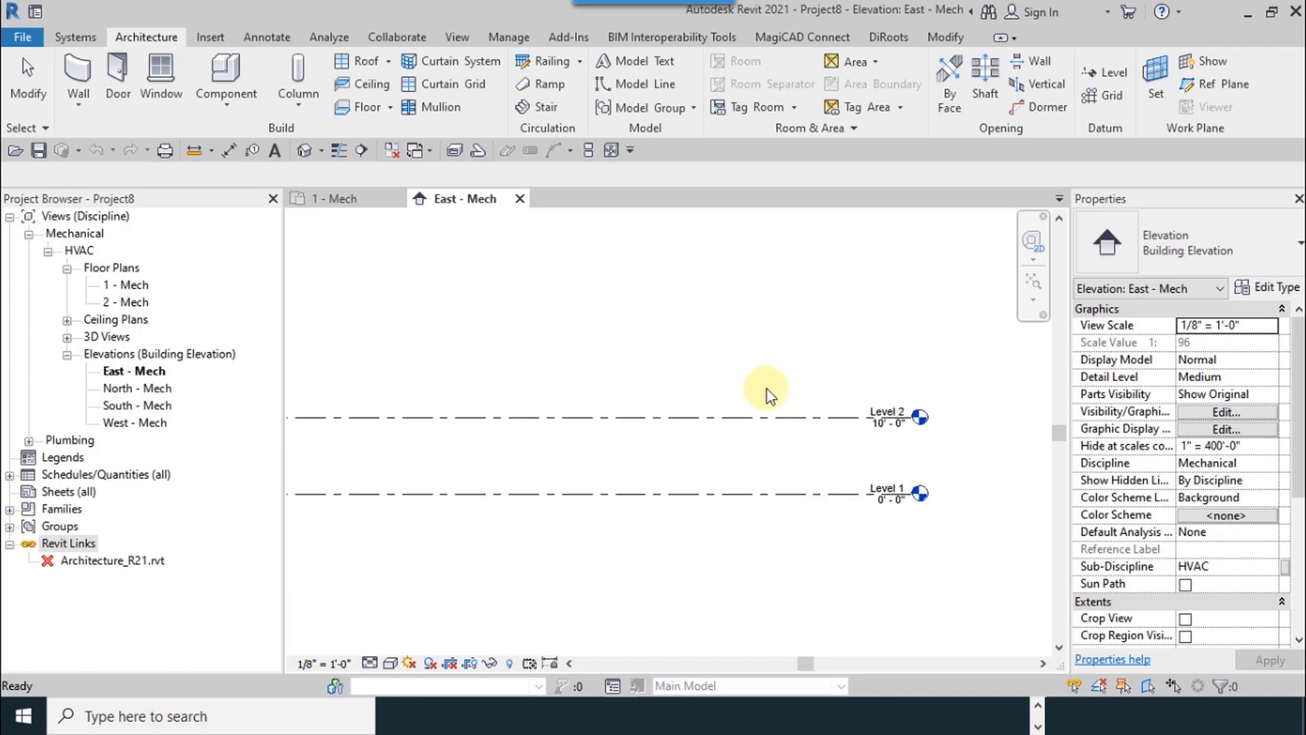
{"action": "scroll", "coordinate": [767, 389], "scroll_direction": "down", "scroll_amount": 1}
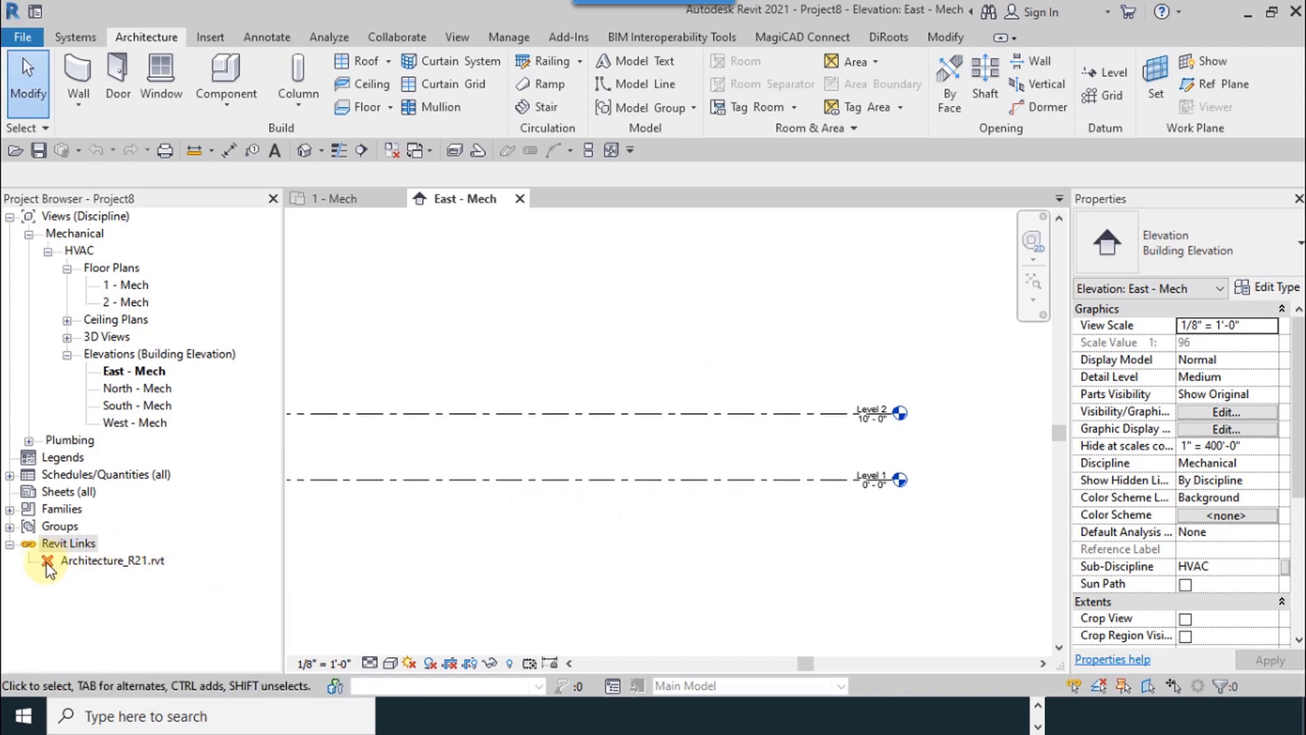
{"action": "scroll", "coordinate": [536, 556], "scroll_direction": "up", "scroll_amount": 1}
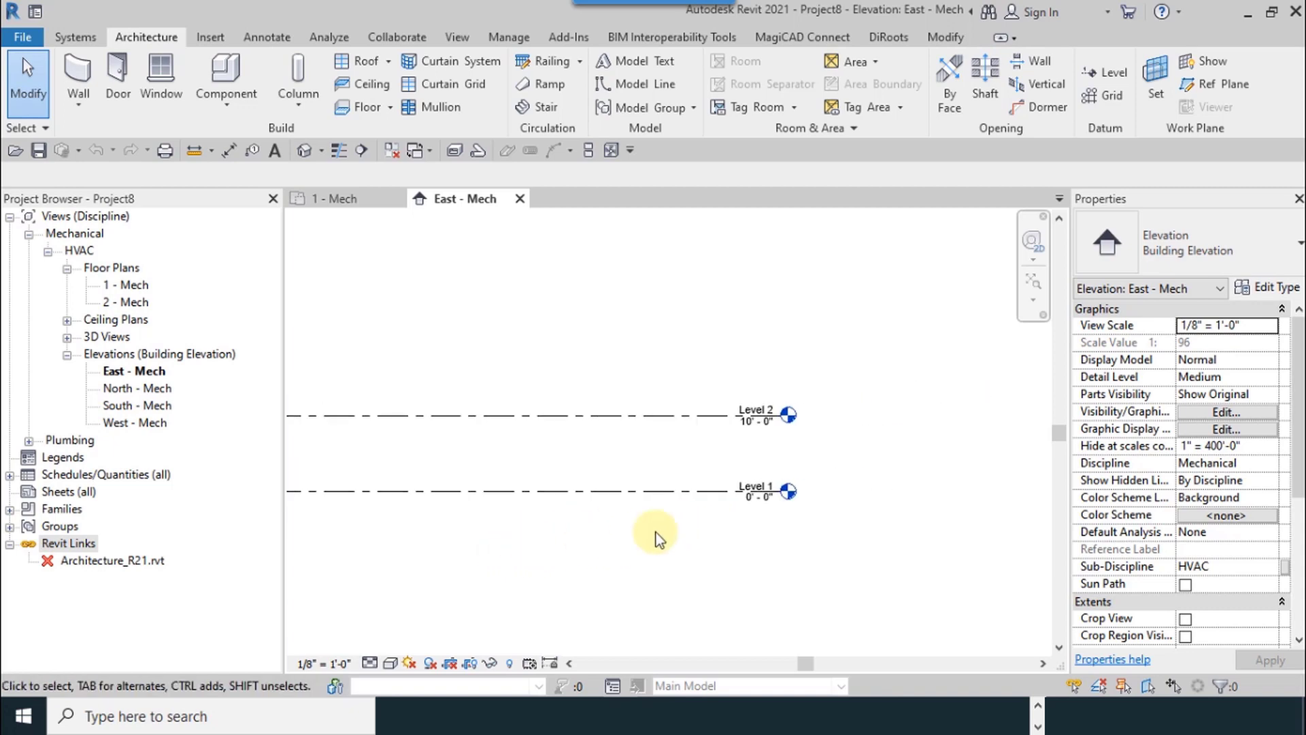
{"action": "scroll", "coordinate": [715, 479], "scroll_direction": "up", "scroll_amount": 1}
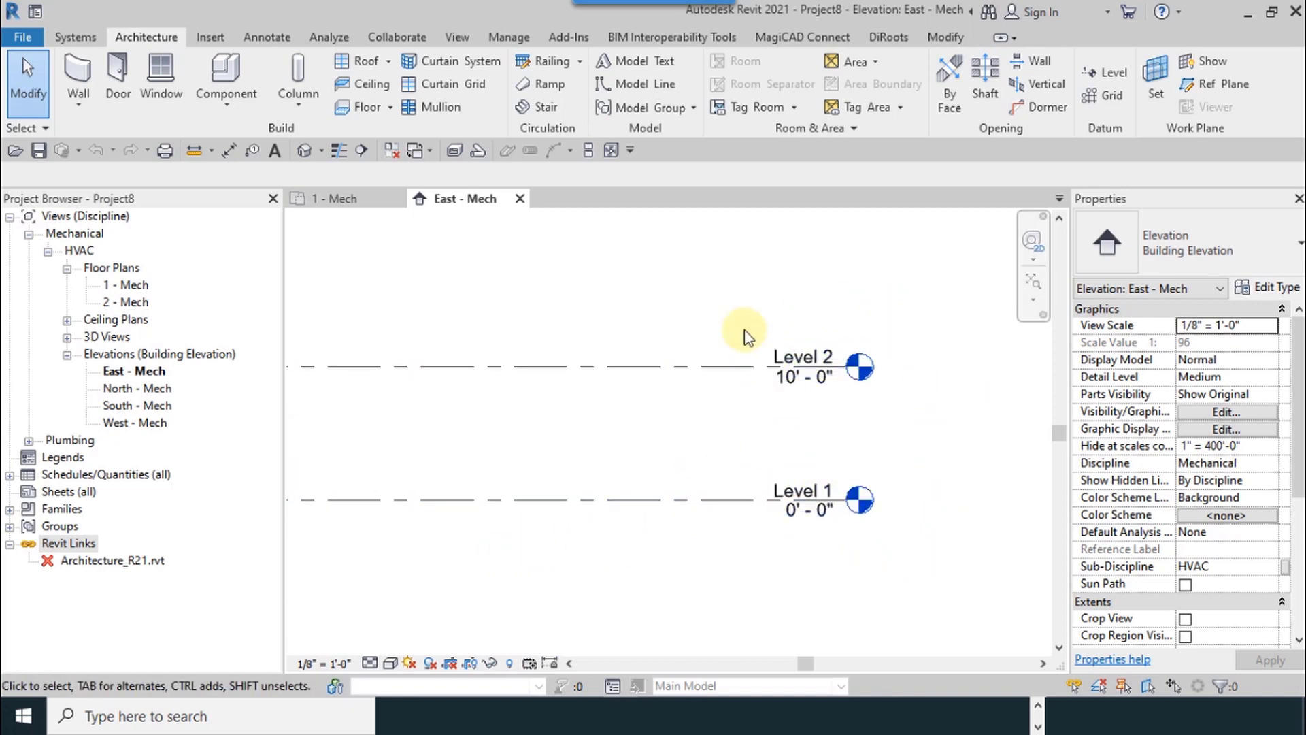
{"action": "left_click", "coordinate": [111, 564]}
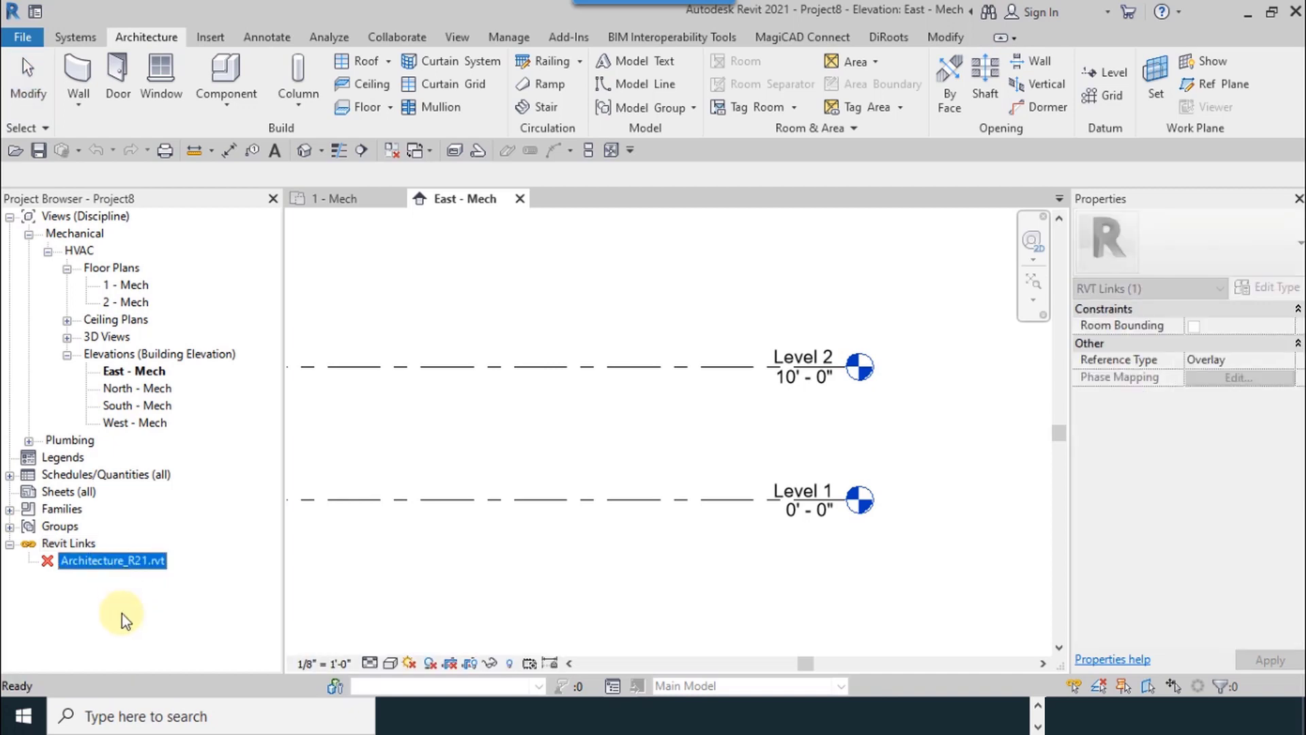
- Reload Architecture_R21.rvt from its Revit Links shortcut menu
{"action": "right_click", "coordinate": [125, 562]}
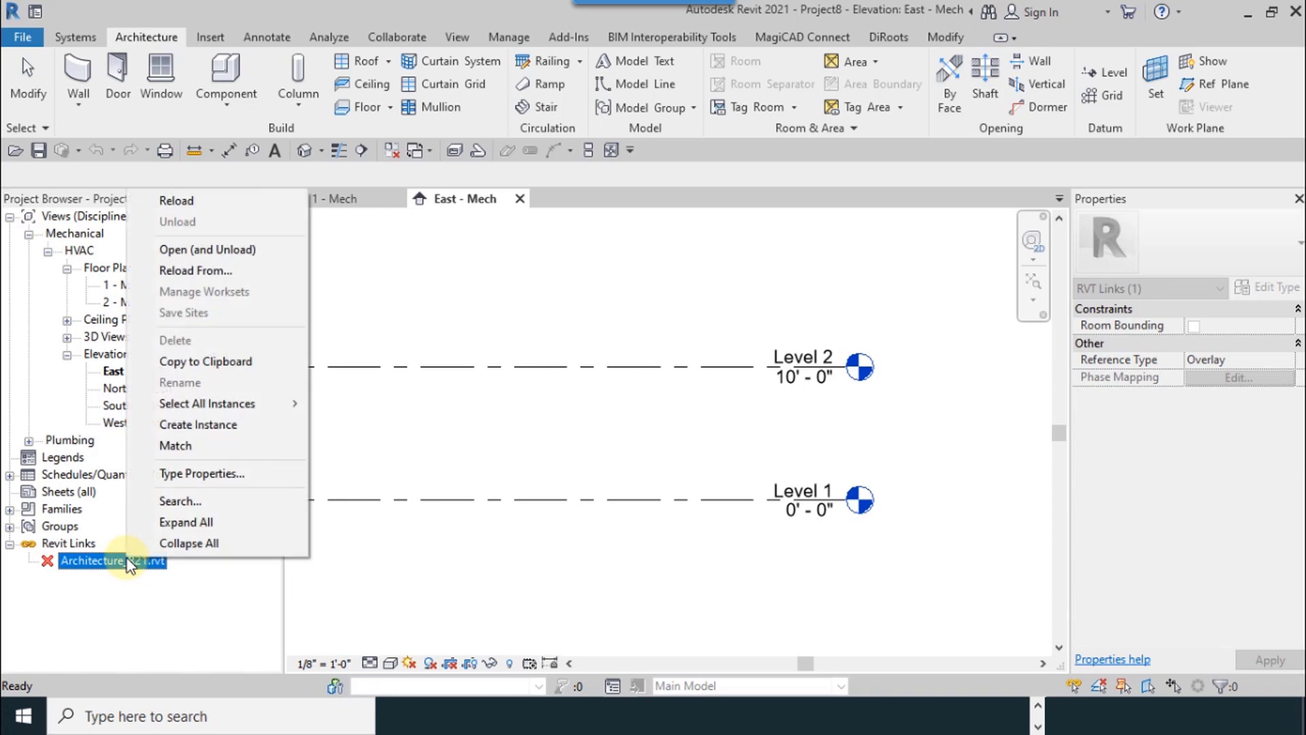
{"action": "left_click", "coordinate": [176, 202]}
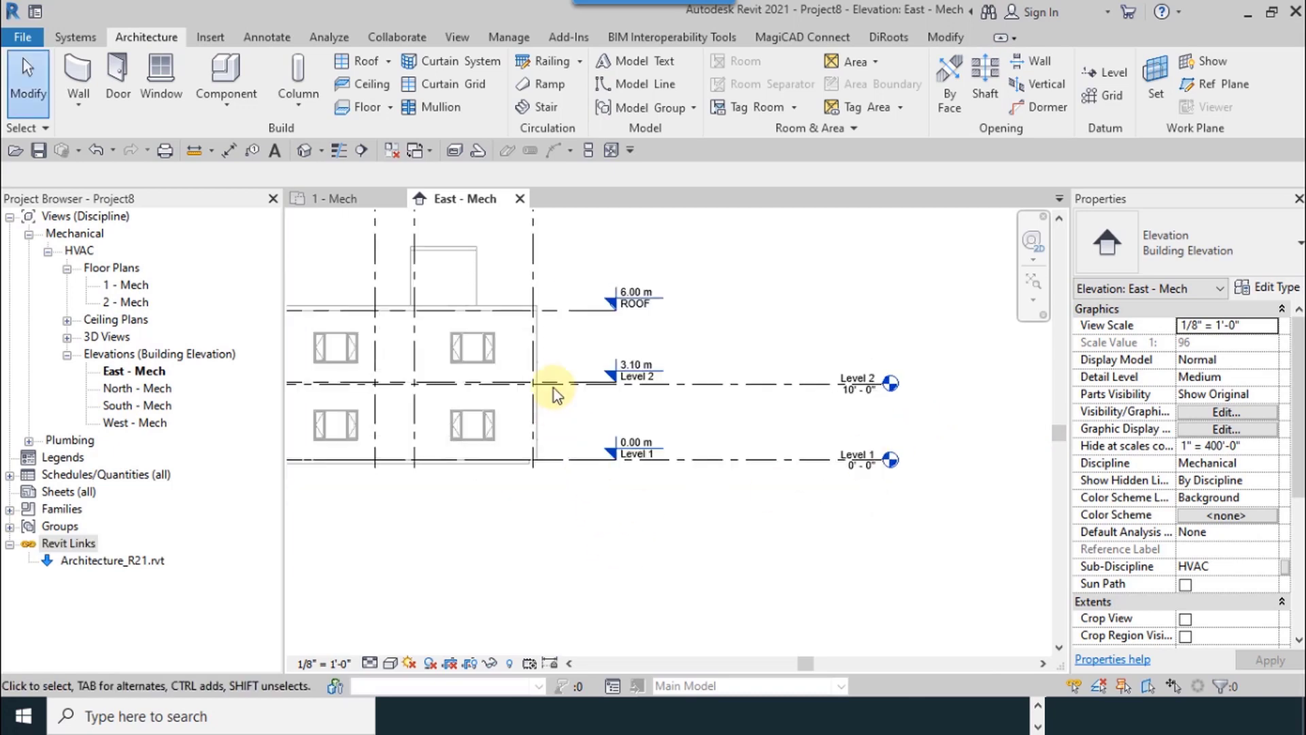
{"action": "scroll", "coordinate": [551, 393], "scroll_direction": "up", "scroll_amount": 2}
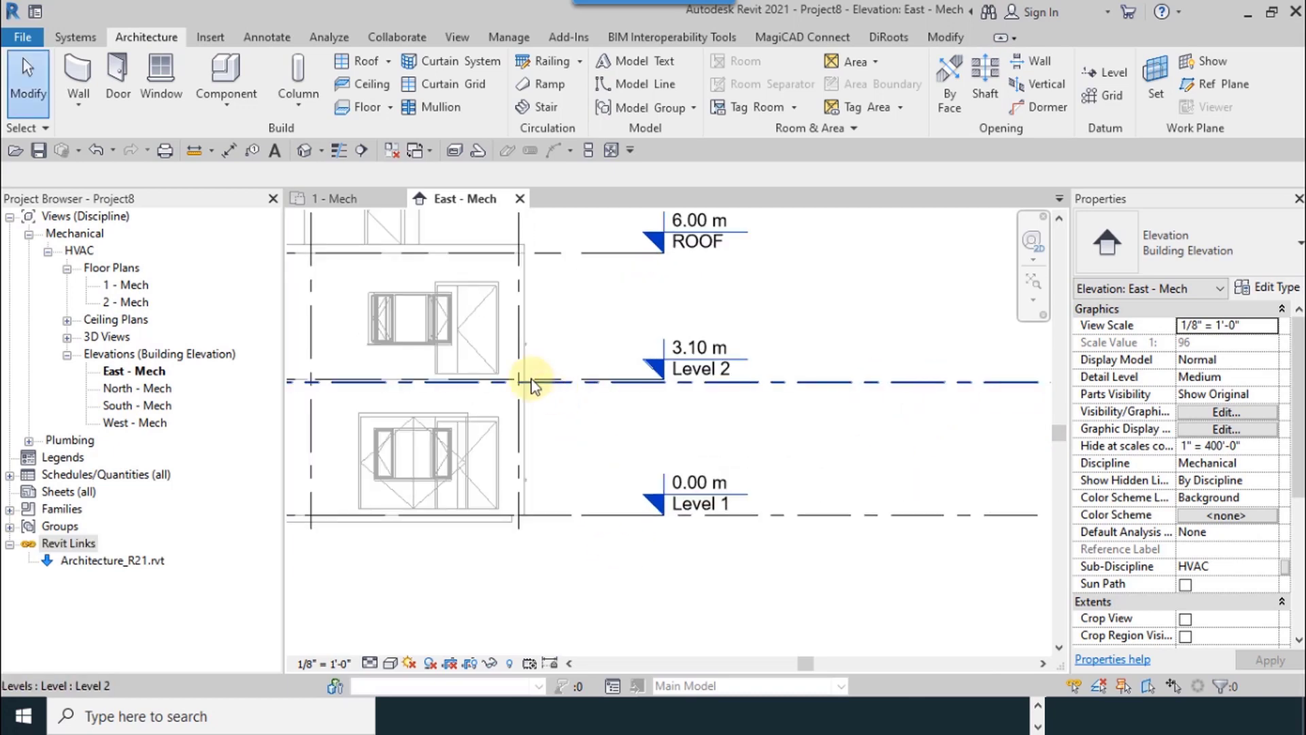
- Open the linked Architecture_R21.rvt model, accepting the unload, then close it
{"action": "right_click", "coordinate": [102, 561]}
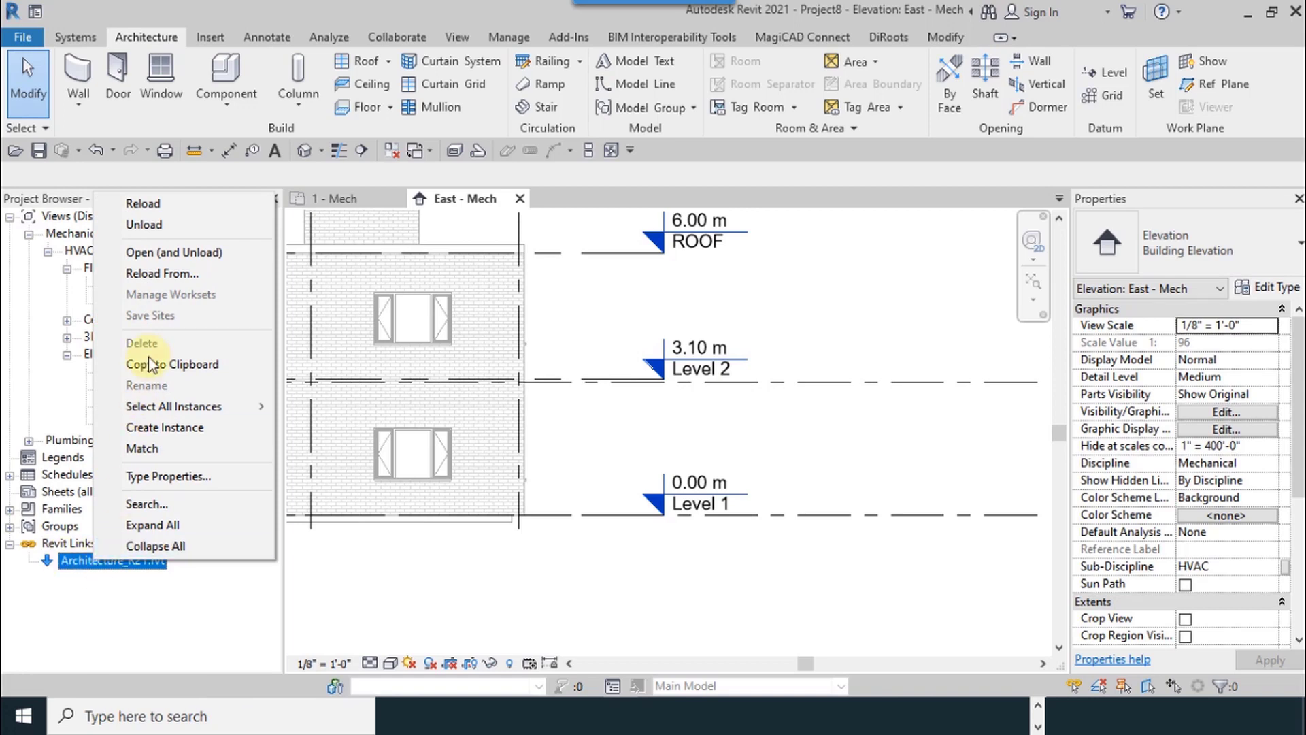
{"action": "left_click", "coordinate": [175, 253]}
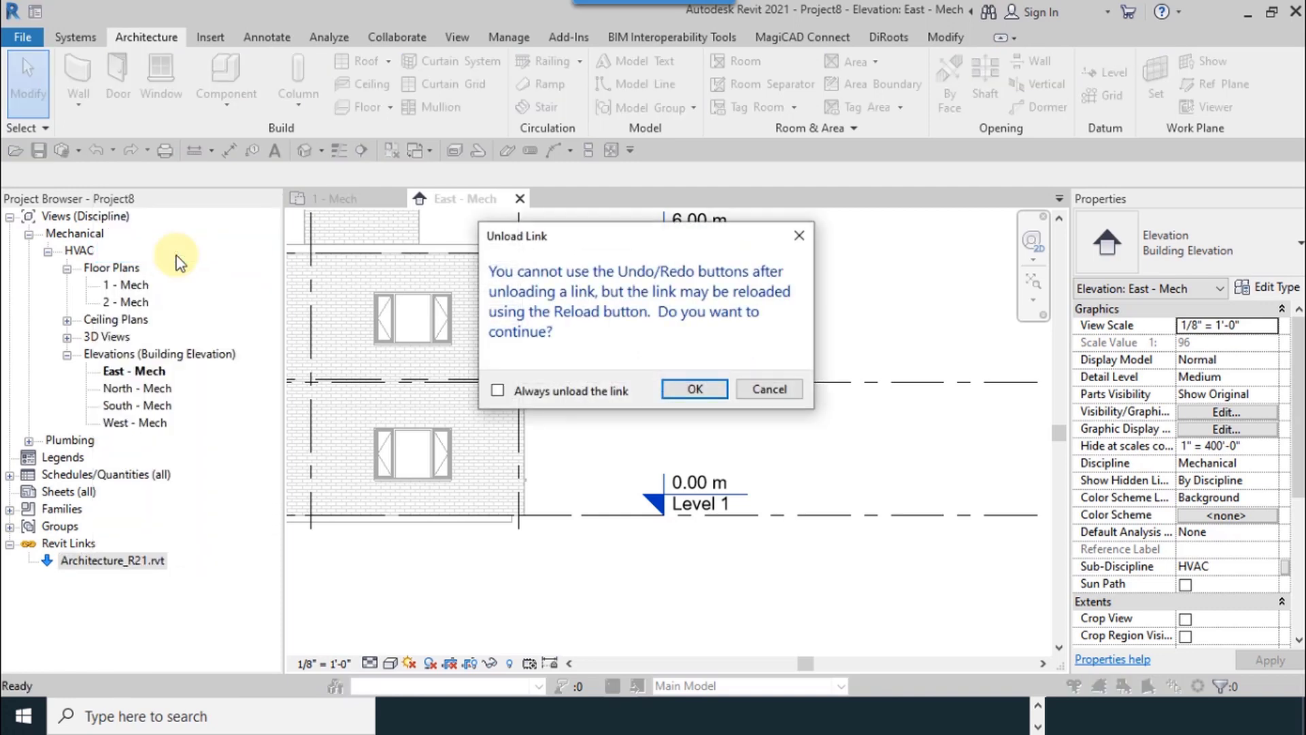
{"action": "left_click", "coordinate": [695, 389]}
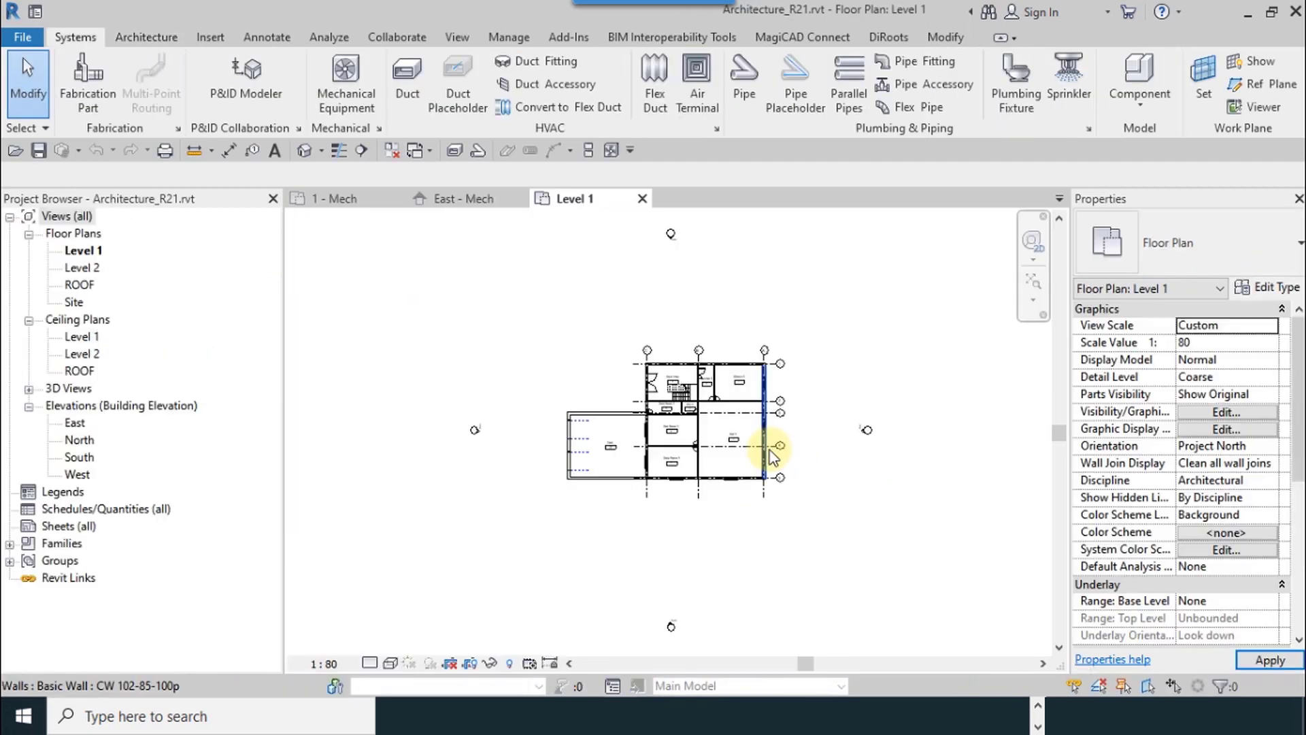
{"action": "scroll", "coordinate": [765, 364], "scroll_direction": "up", "scroll_amount": 5}
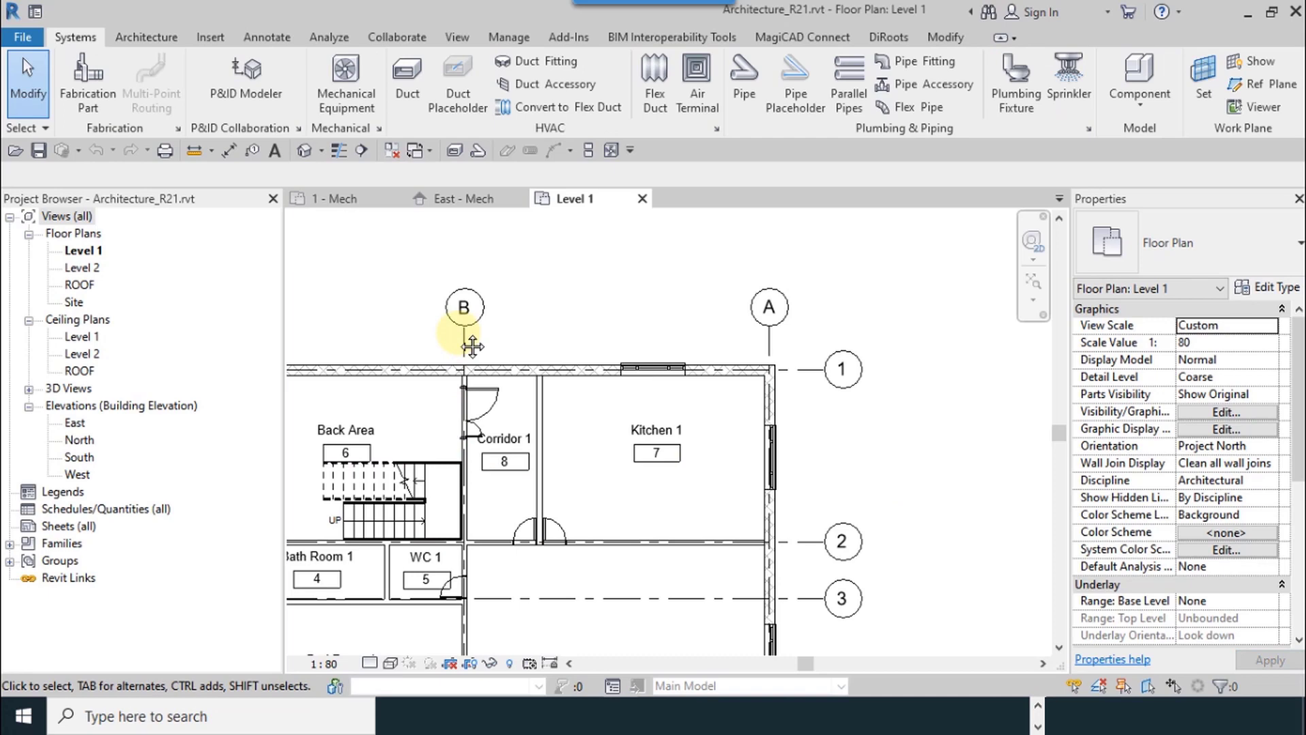
{"action": "scroll", "coordinate": [653, 296], "scroll_direction": "down", "scroll_amount": 3}
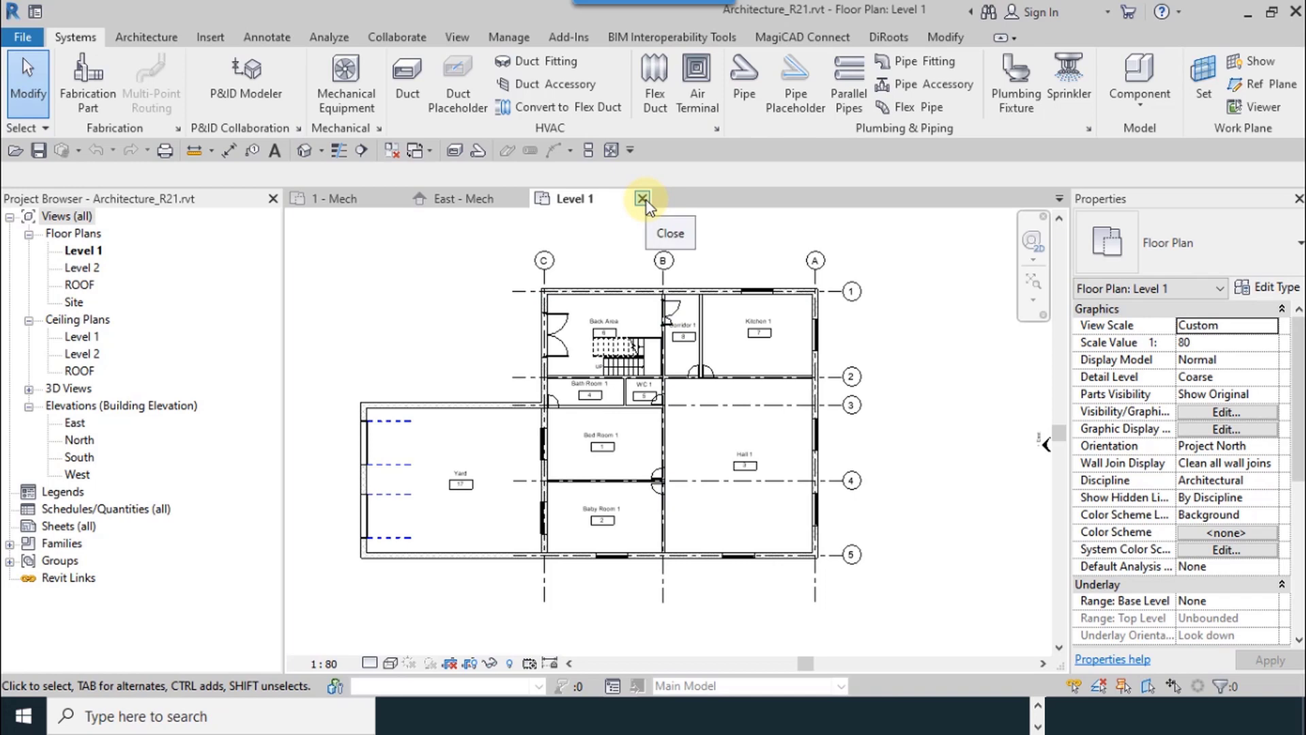
{"action": "left_click", "coordinate": [811, 287]}
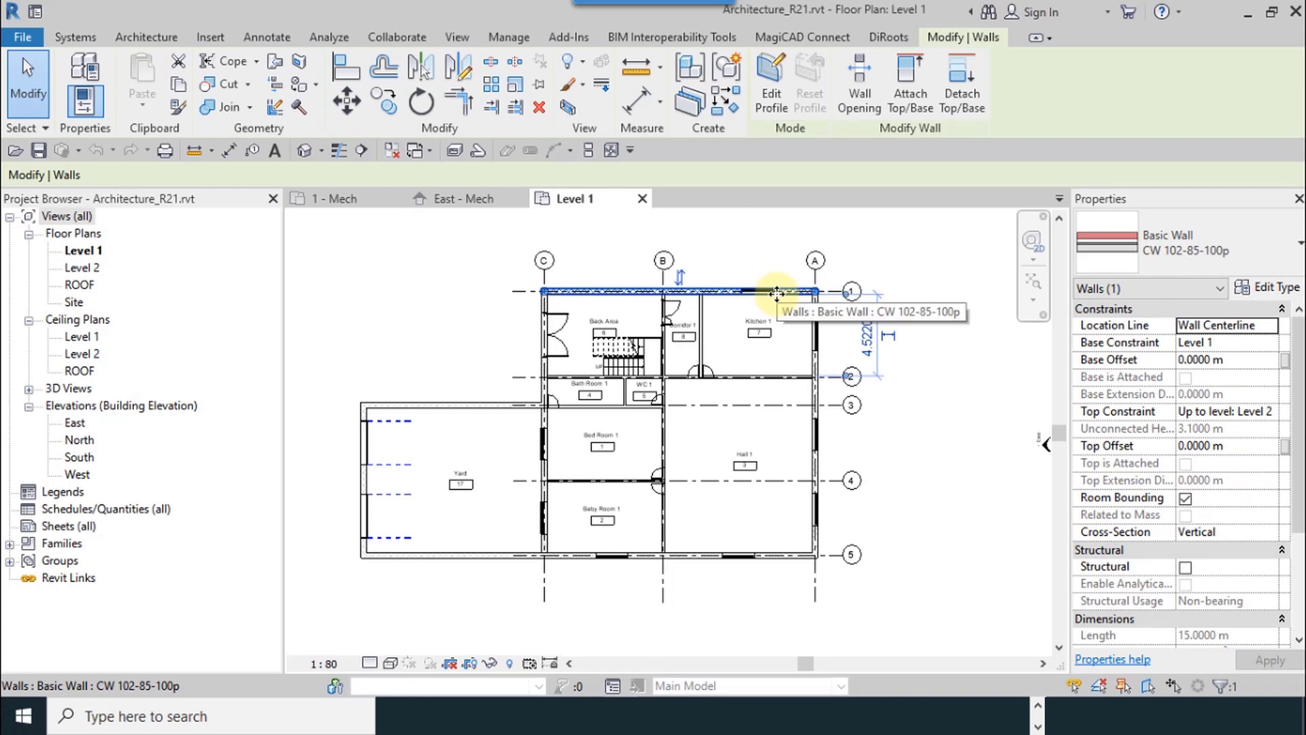
- Close the architectural Level 1 plan and reload the Architecture_R21.rvt link
{"action": "left_click", "coordinate": [642, 199]}
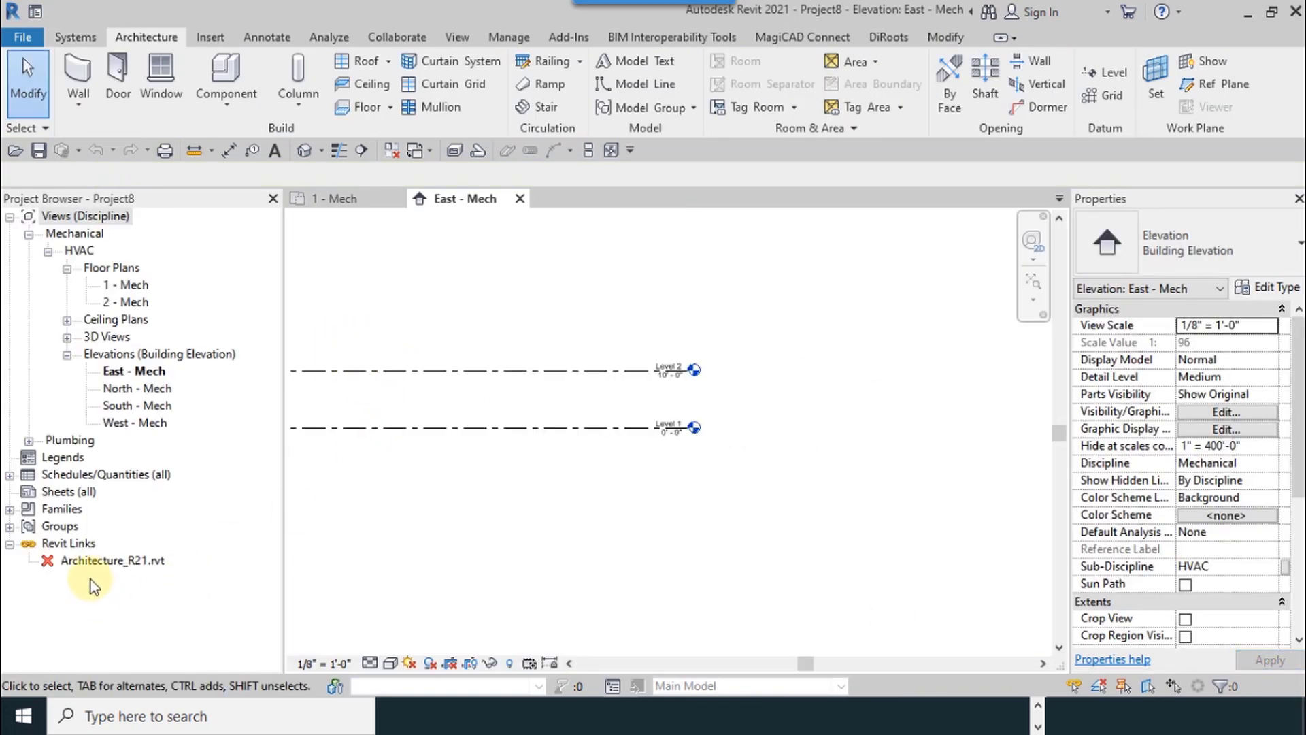
{"action": "left_click", "coordinate": [112, 561]}
{"action": "right_click", "coordinate": [112, 560]}
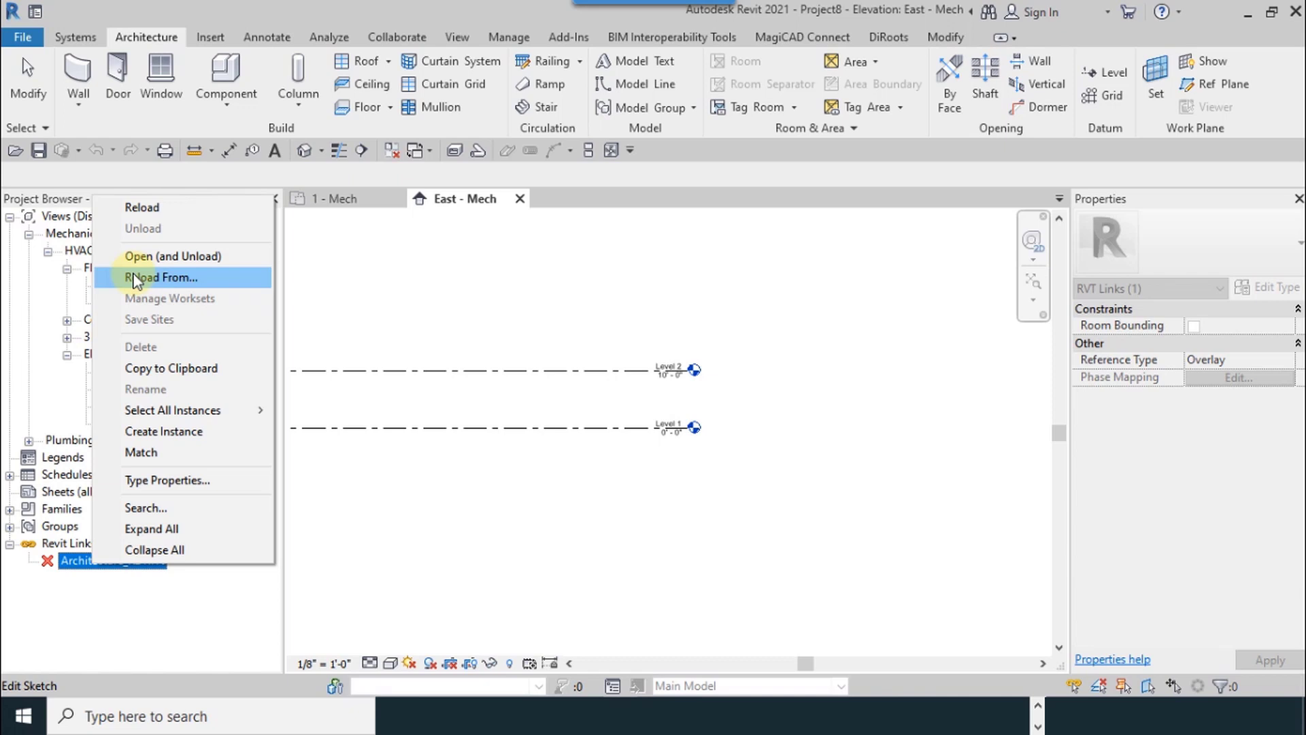
{"action": "left_click", "coordinate": [140, 211]}
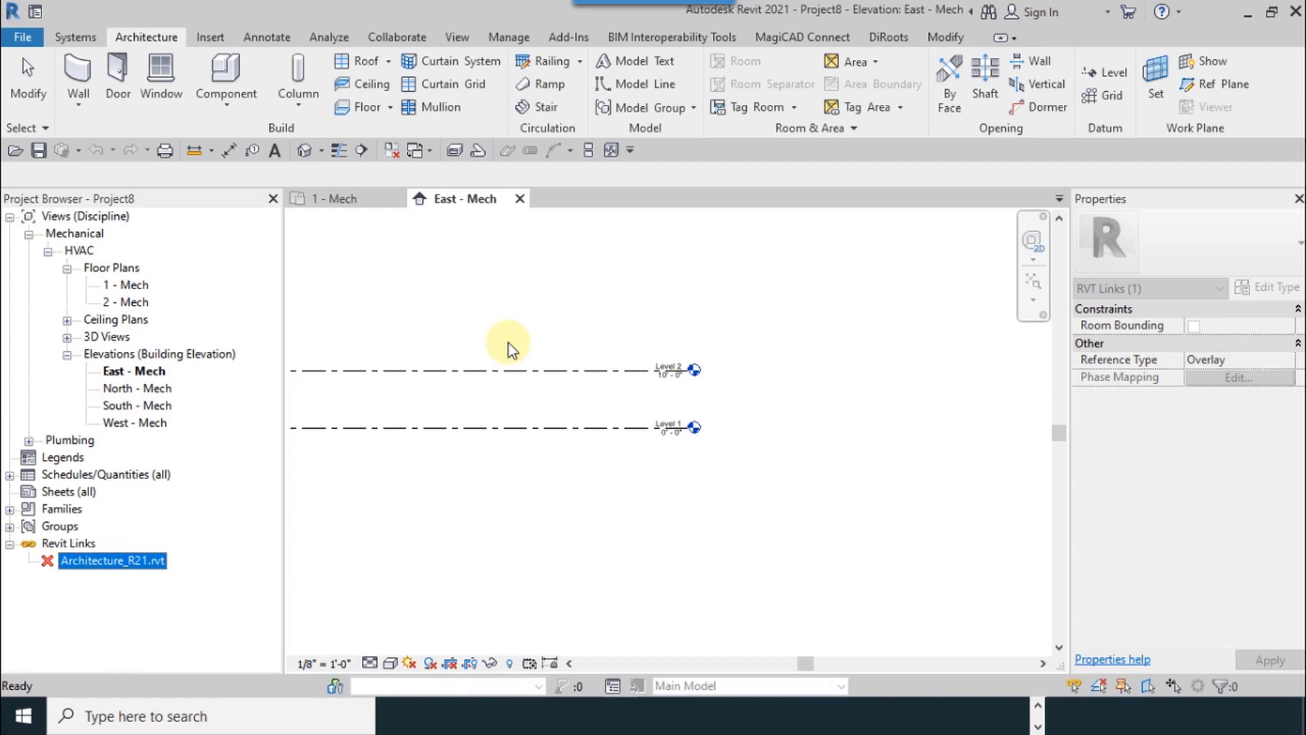
- Pan the elevation to inspect the linked ROOF, Level 2 and Level 1 beside the host levels
{"action": "left_click", "coordinate": [487, 459]}
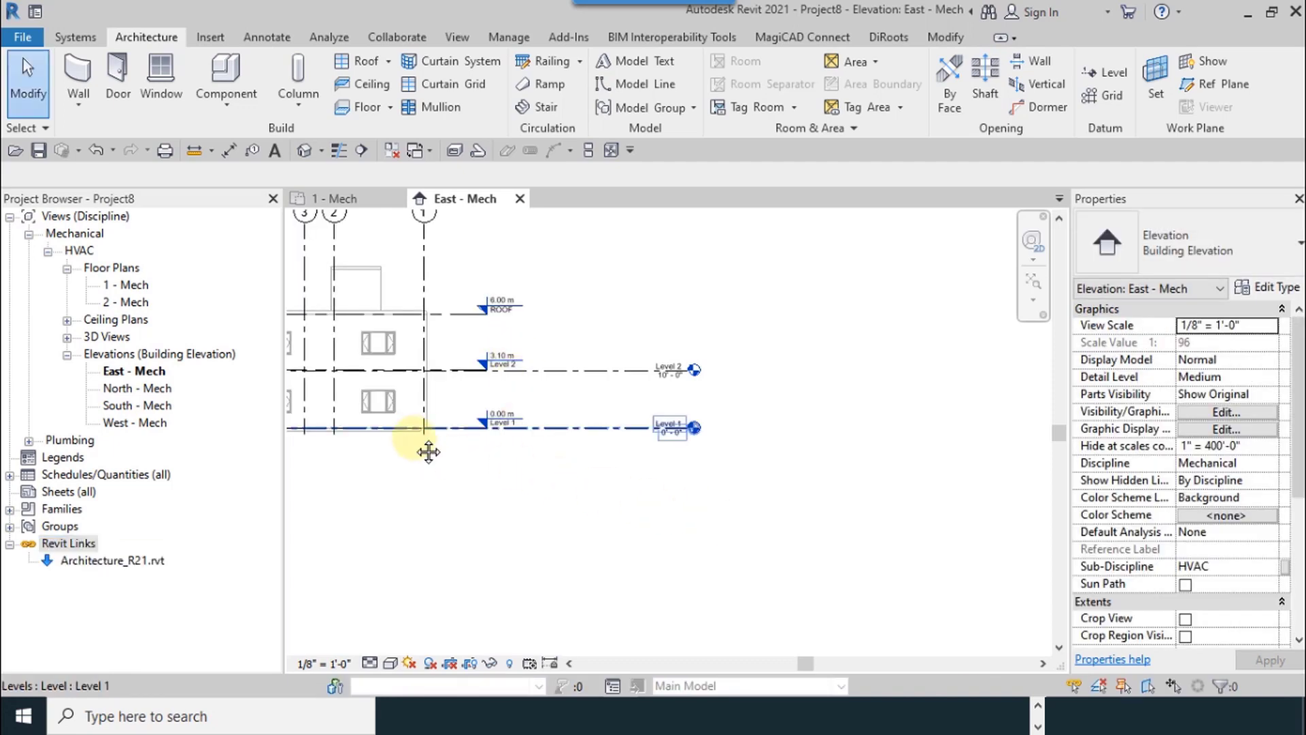
{"action": "mouse_move", "coordinate": [429, 453]}
{"action": "middle_mouse_down"}
{"action": "mouse_move", "coordinate": [700, 559]}
{"action": "mouse_move", "coordinate": [656, 509]}
{"action": "middle_mouse_up"}
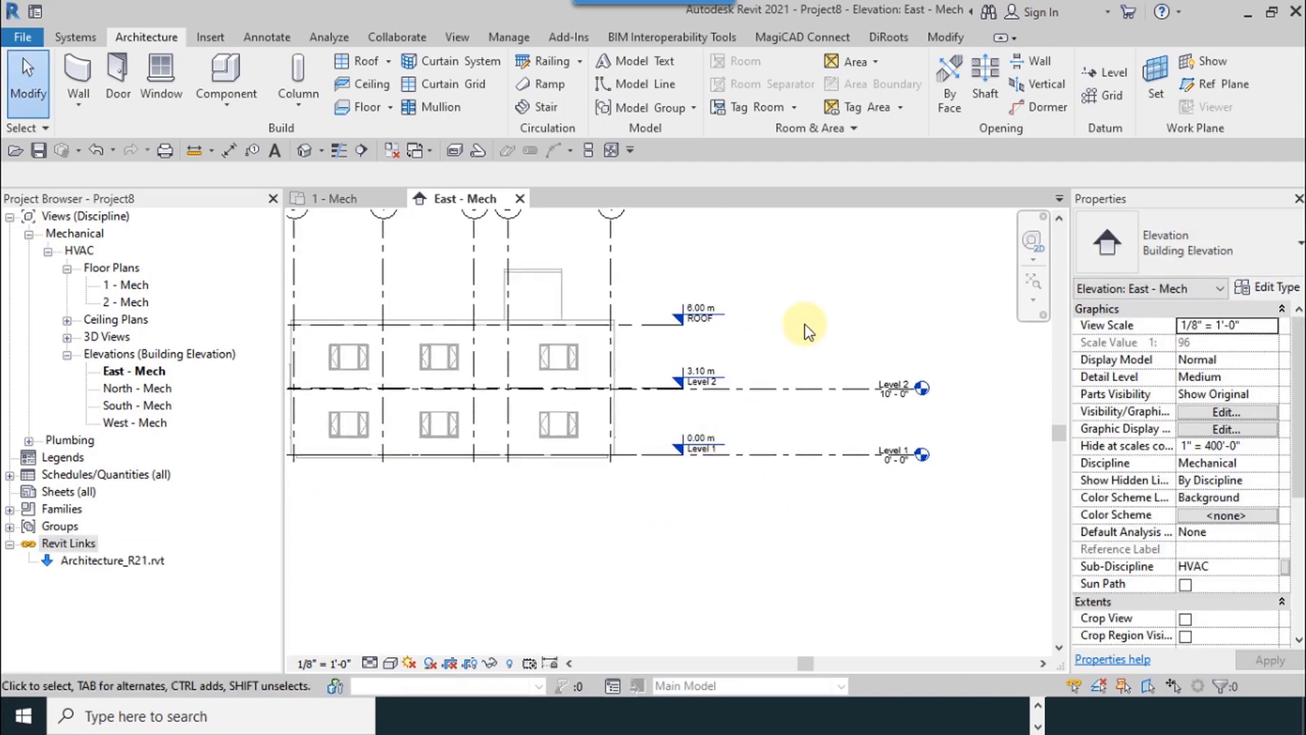
{"action": "scroll", "coordinate": [806, 327], "scroll_direction": "up", "scroll_amount": 2}
{"action": "scroll", "coordinate": [577, 311], "scroll_direction": "up", "scroll_amount": 1}
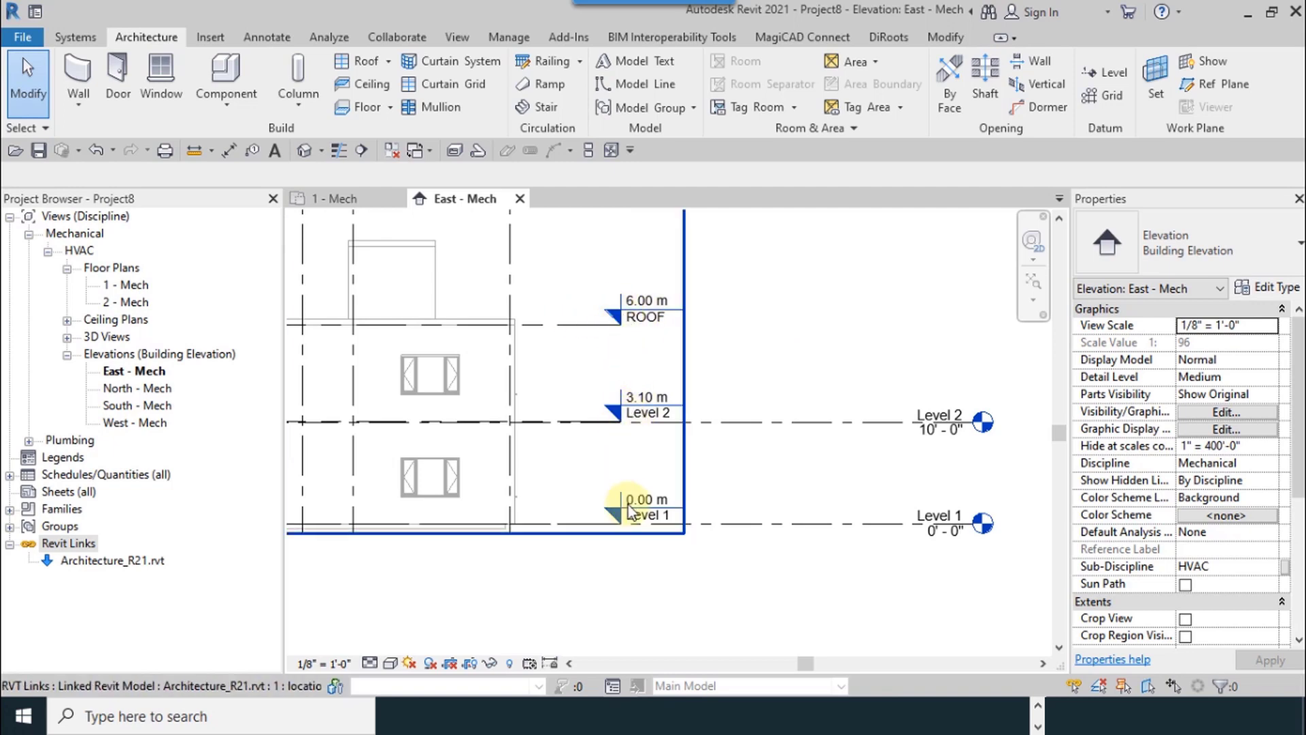
{"action": "left_click", "coordinate": [816, 551]}
{"action": "middle_click_drag", "start_coordinate": [817, 551], "coordinate": [794, 524]}
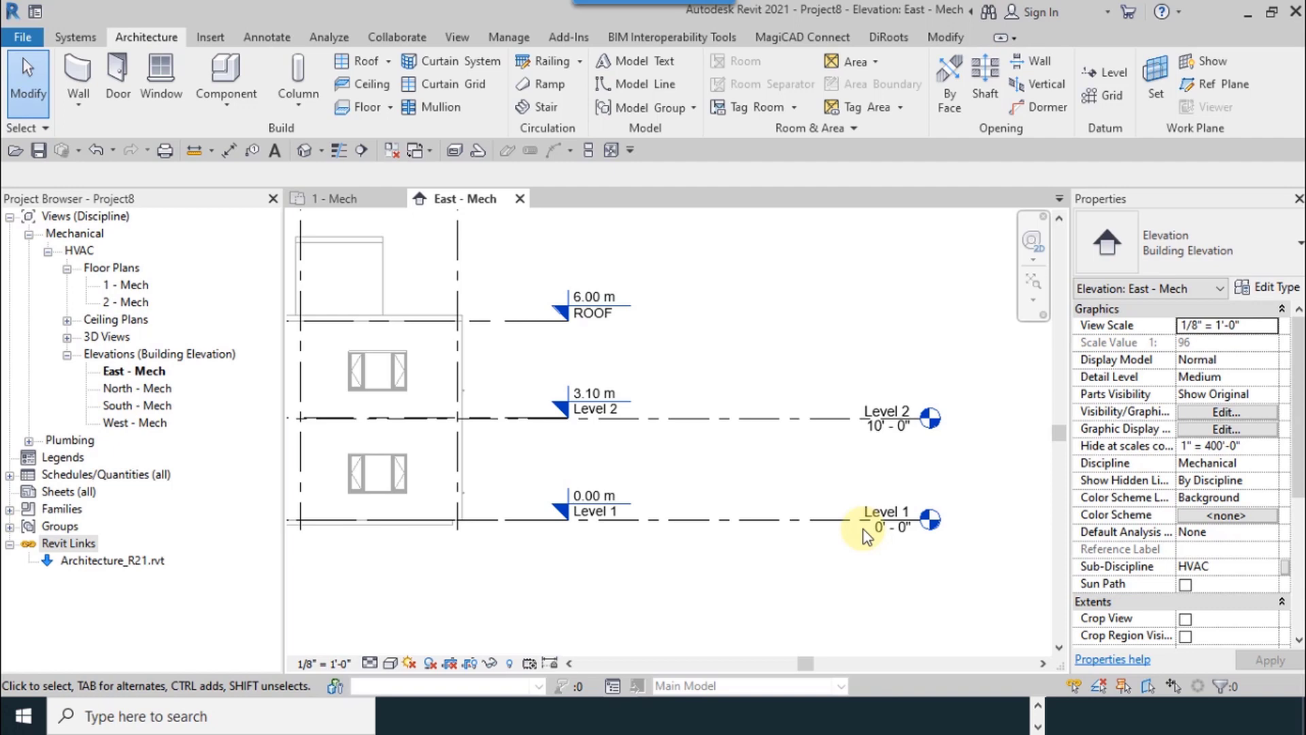
{"action": "middle_click_drag", "start_coordinate": [711, 540], "coordinate": [582, 531]}
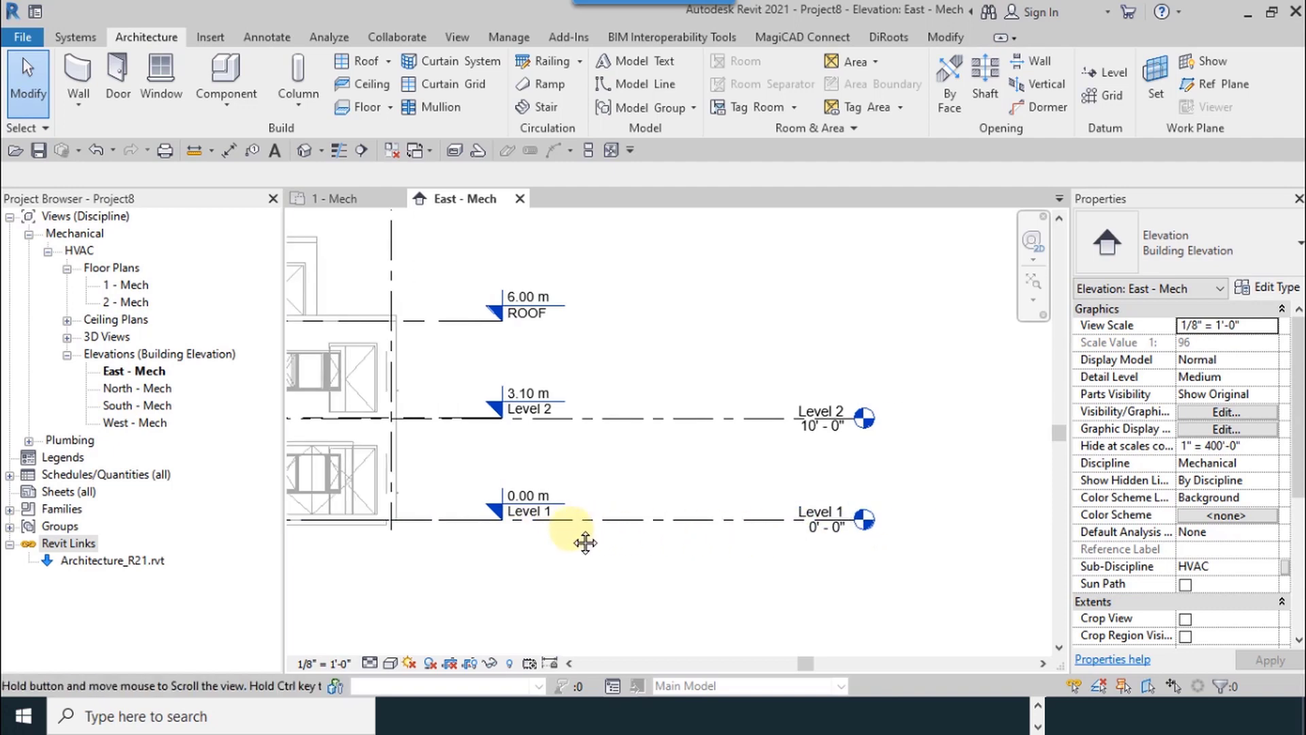
{"action": "scroll", "coordinate": [493, 433], "scroll_direction": "up", "scroll_amount": 5}
{"action": "scroll", "coordinate": [493, 434], "scroll_direction": "up", "scroll_amount": 2}
{"action": "scroll", "coordinate": [612, 449], "scroll_direction": "up", "scroll_amount": 2}
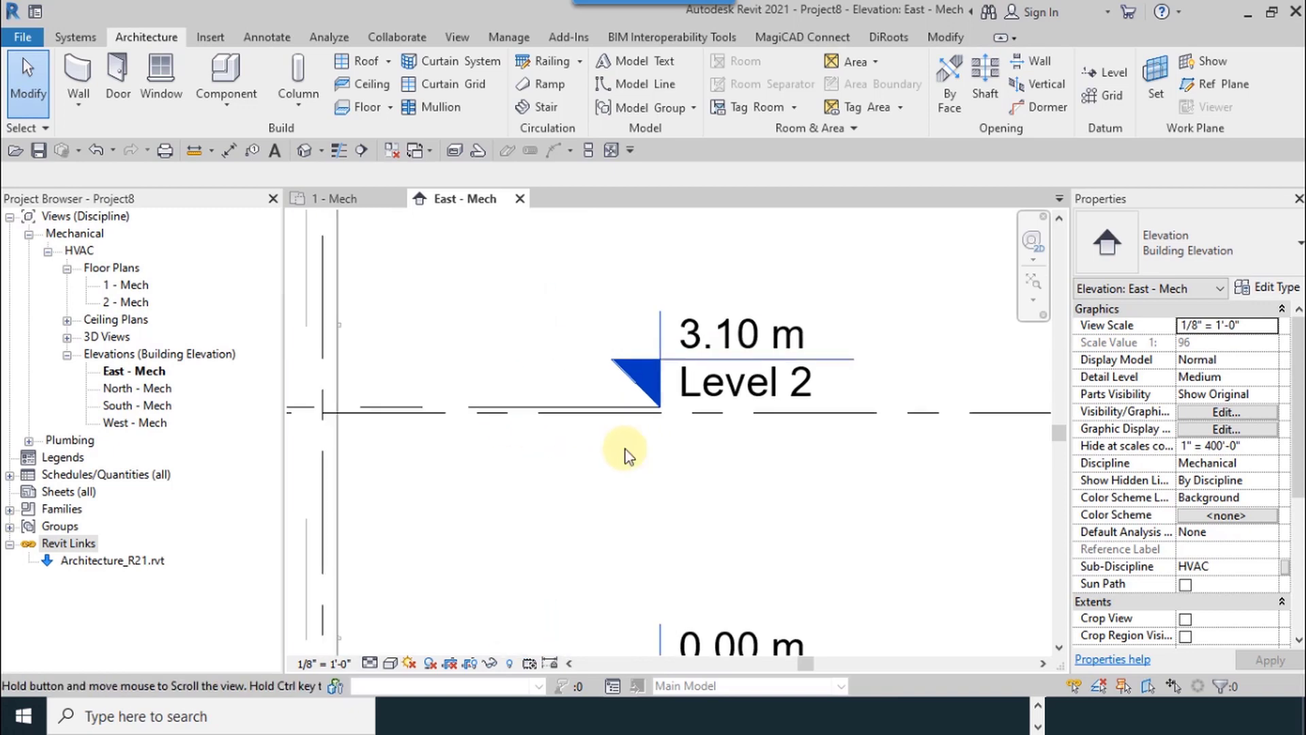
{"action": "mouse_move", "coordinate": [612, 449]}
{"action": "middle_mouse_down"}
{"action": "mouse_move", "coordinate": [611, 412]}
{"action": "mouse_move", "coordinate": [613, 459]}
{"action": "middle_mouse_up"}
{"action": "scroll", "coordinate": [612, 412], "scroll_direction": "down", "scroll_amount": 5}
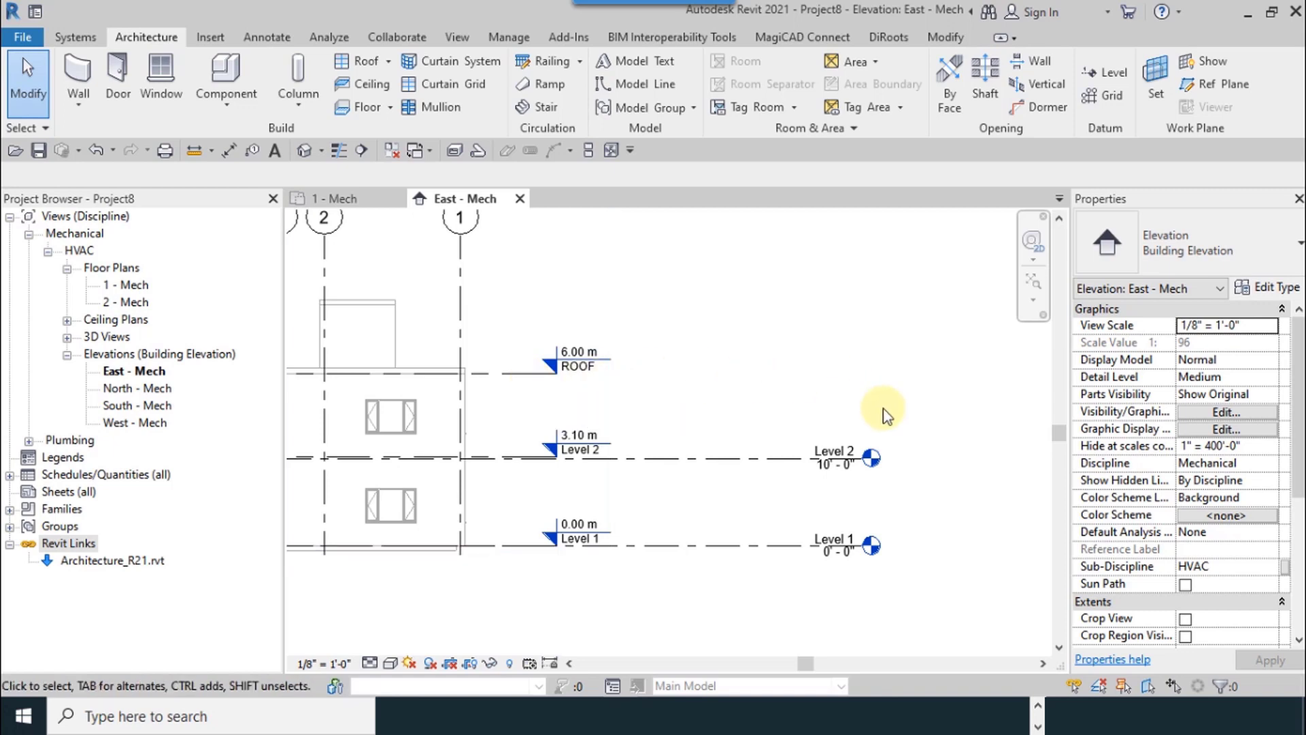
{"action": "left_click", "coordinate": [750, 549]}
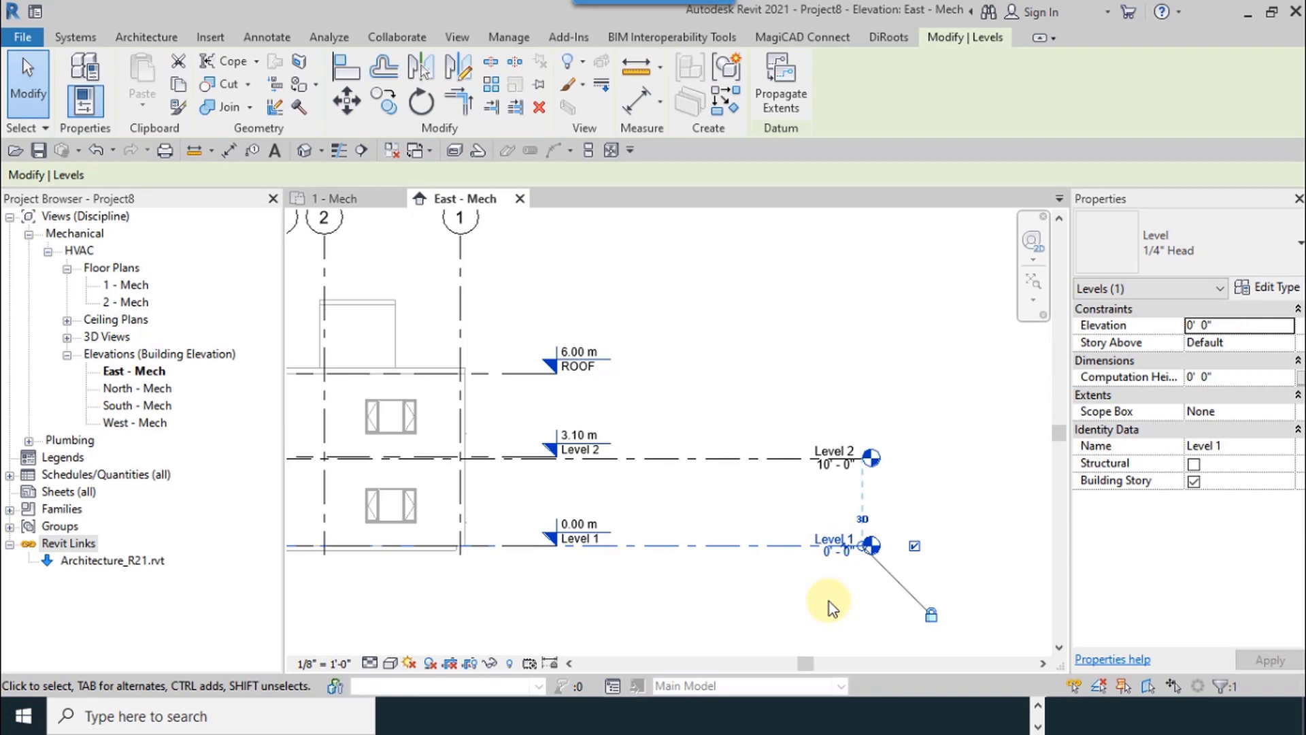
{"action": "scroll", "coordinate": [830, 601], "scroll_direction": "down", "scroll_amount": 1}
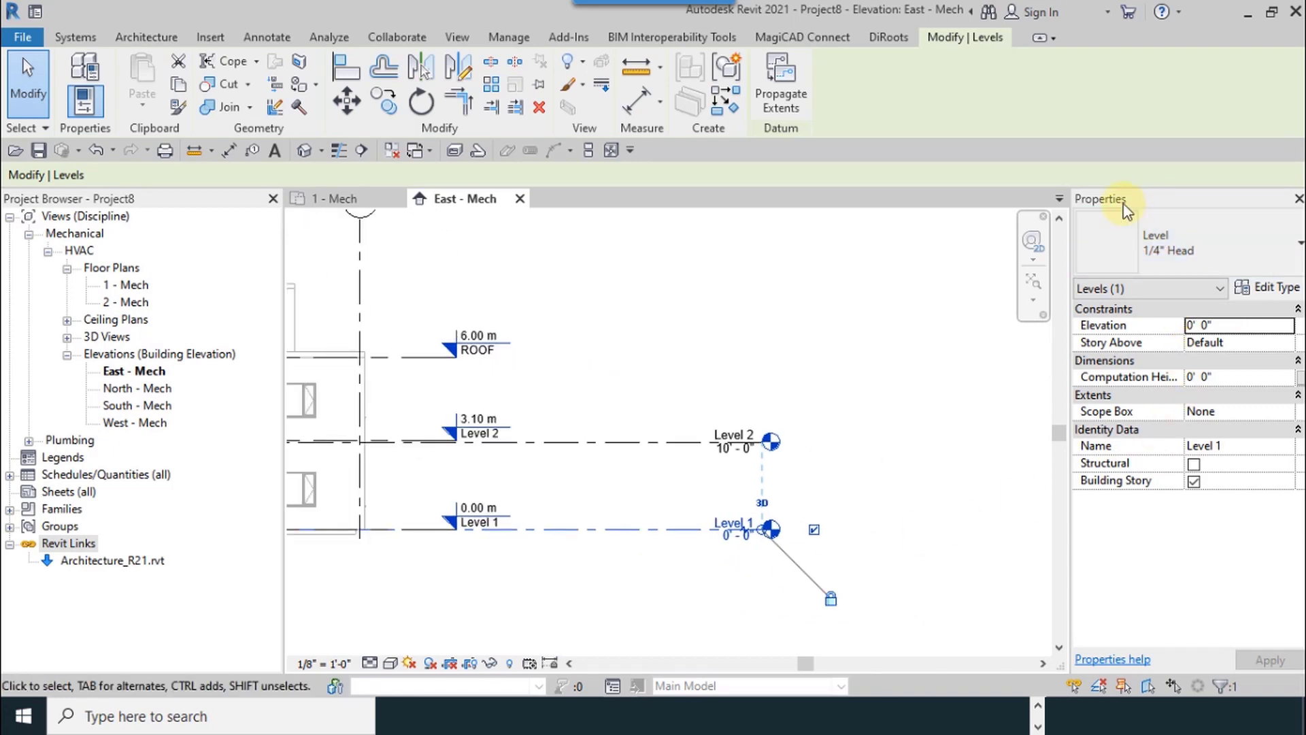
{"action": "left_click", "coordinate": [1186, 242]}
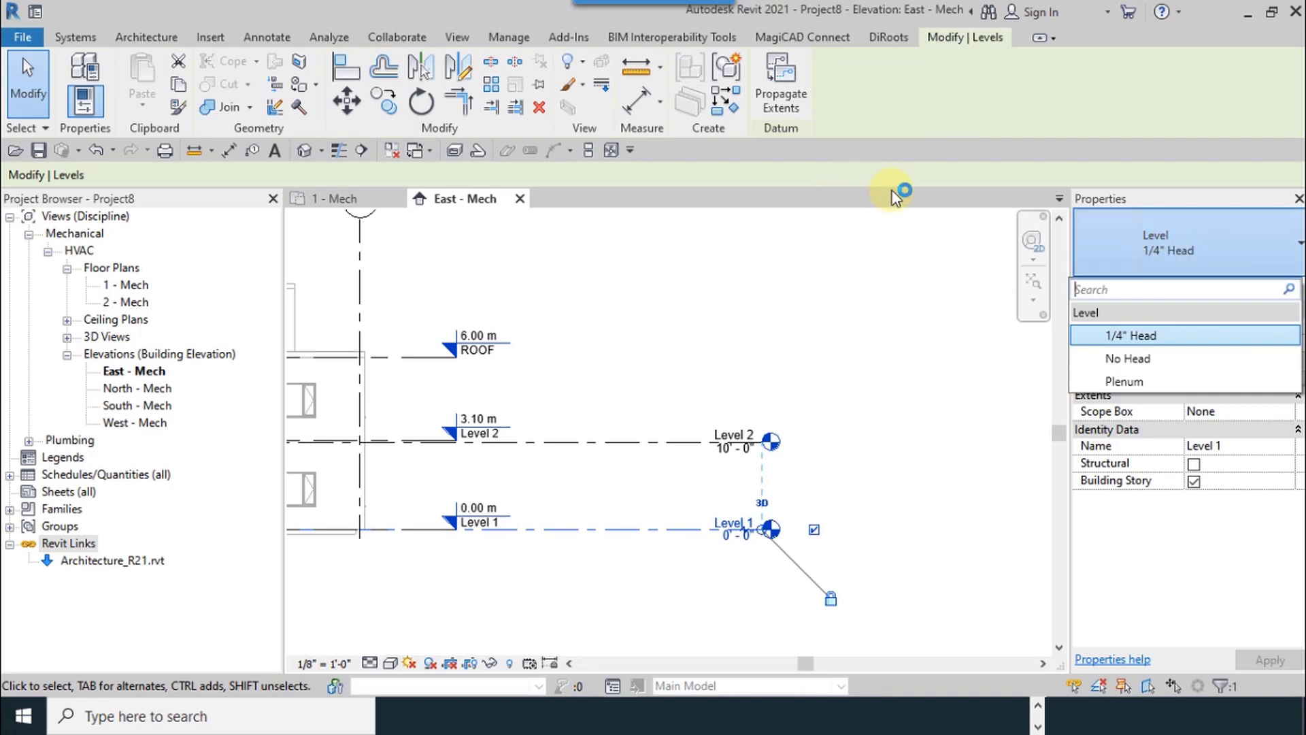
{"action": "left_click", "coordinate": [1081, 236]}
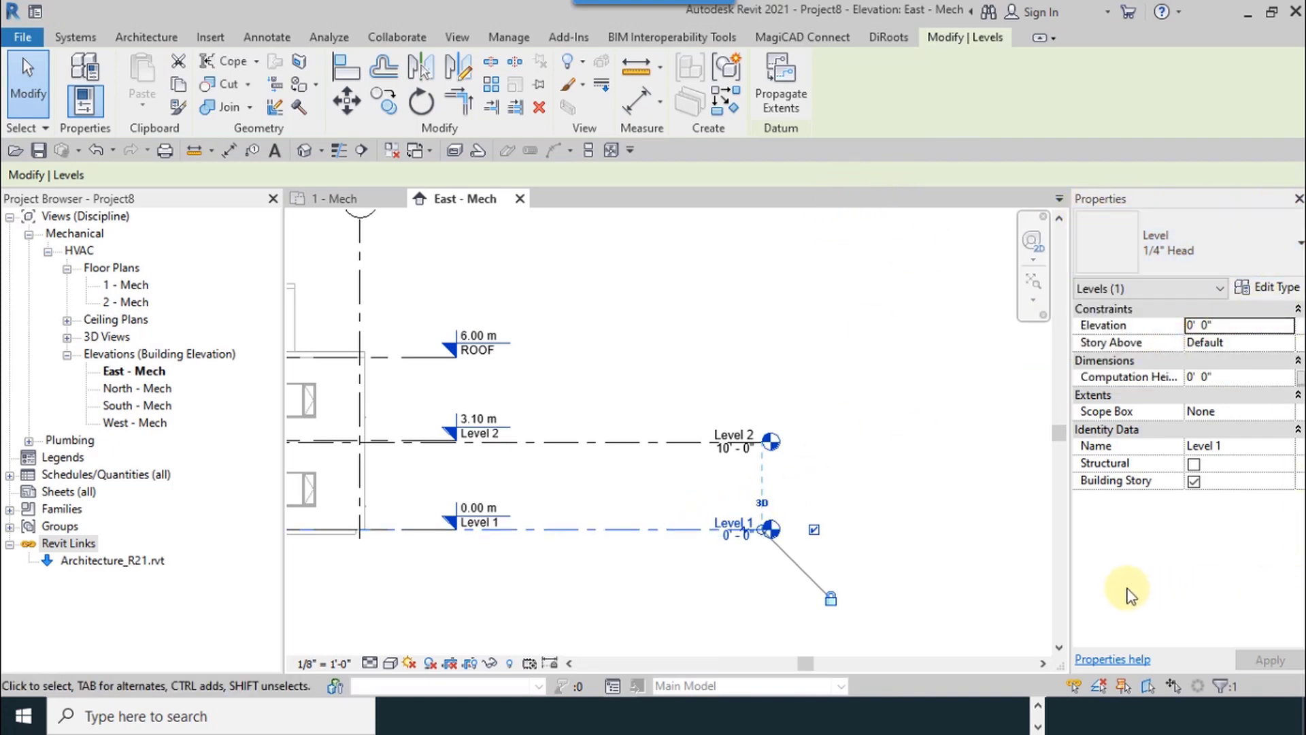
- Duplicate the 1/4" Head level type as a new type named MECH
{"action": "left_click", "coordinate": [1263, 290]}
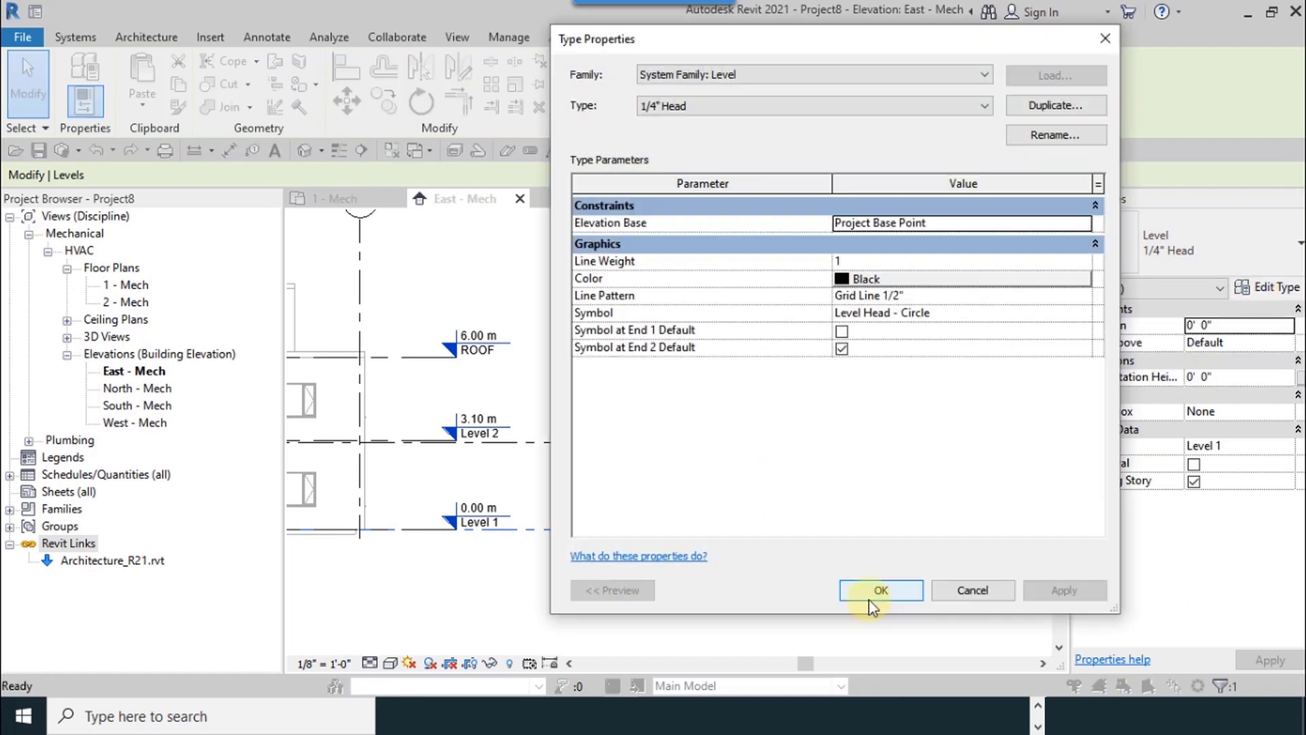
{"action": "left_click_drag", "start_coordinate": [775, 43], "coordinate": [748, 90]}
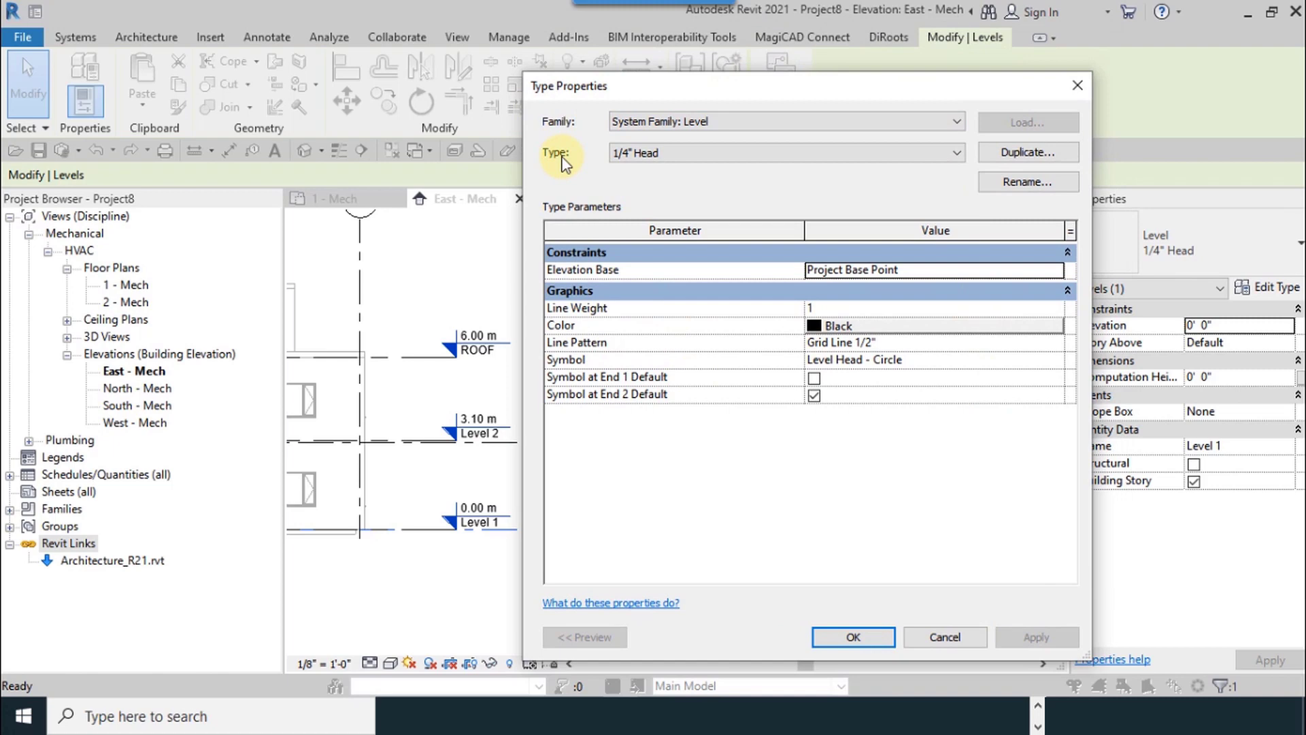
{"action": "left_click", "coordinate": [1027, 151]}
{"action": "left_click", "coordinate": [833, 296]}
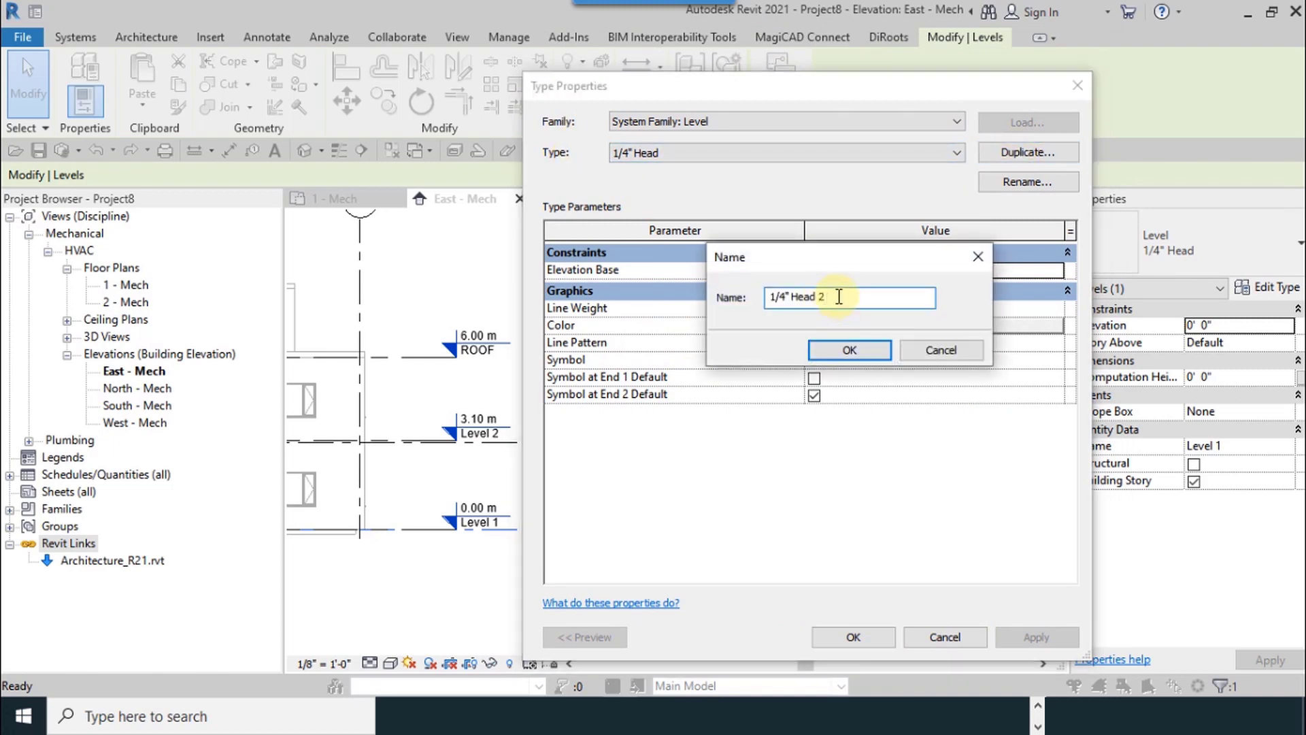
{"action": "left_click_drag", "start_coordinate": [853, 296], "coordinate": [733, 296]}
{"action": "type", "text": "m"}
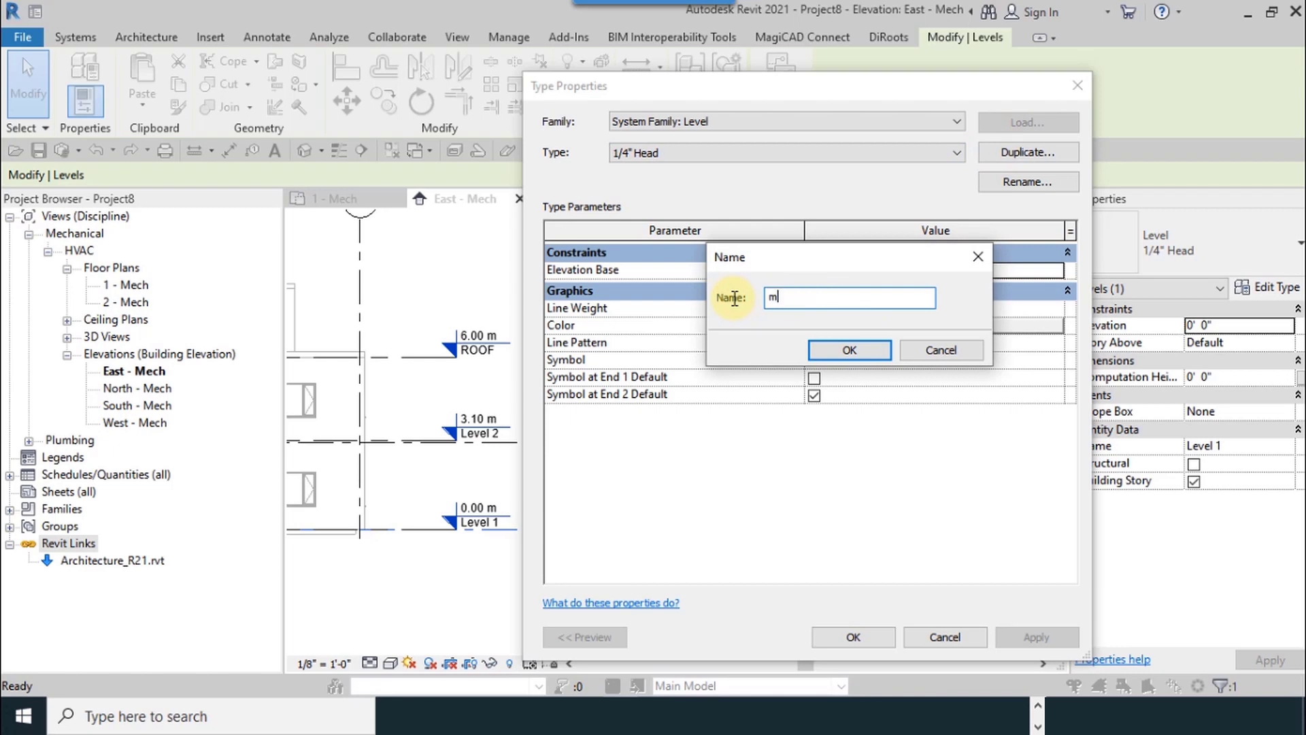
{"action": "key", "text": "BackSpace"}
{"action": "type", "text": "MECH"}
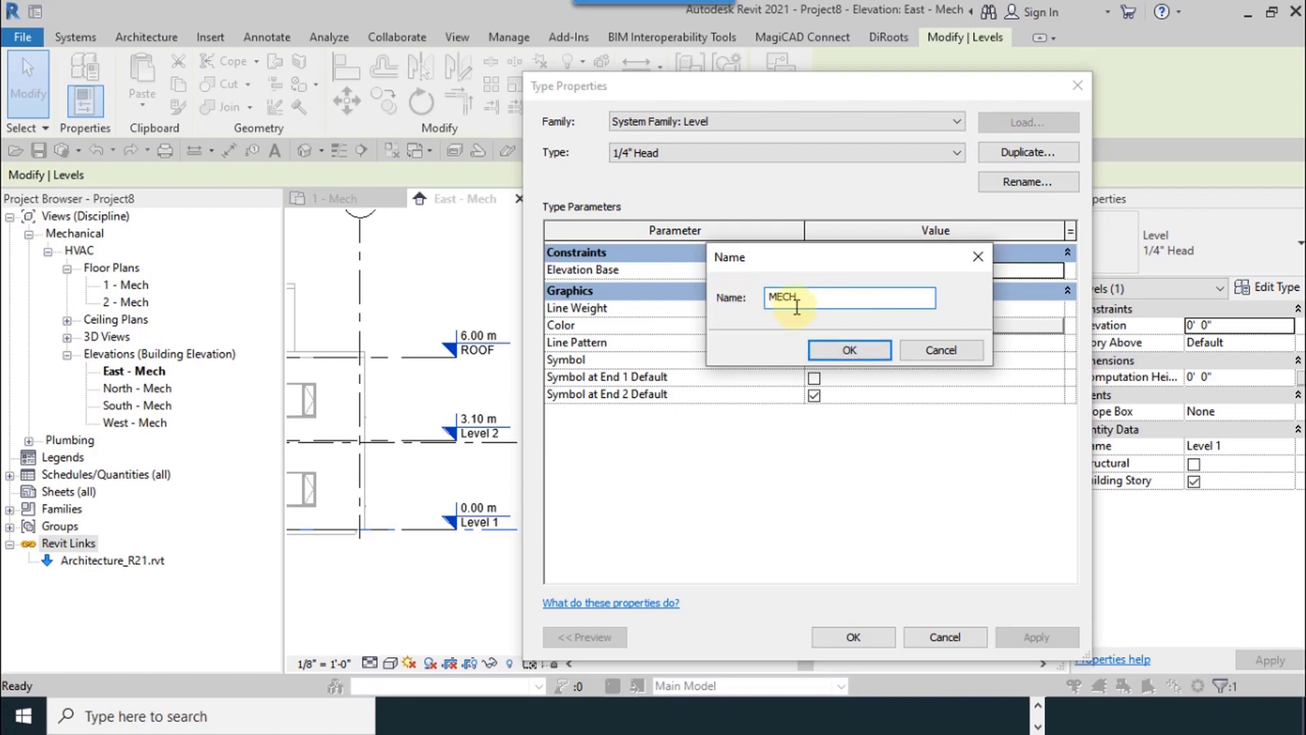
{"action": "left_click_drag", "start_coordinate": [805, 254], "coordinate": [816, 130]}
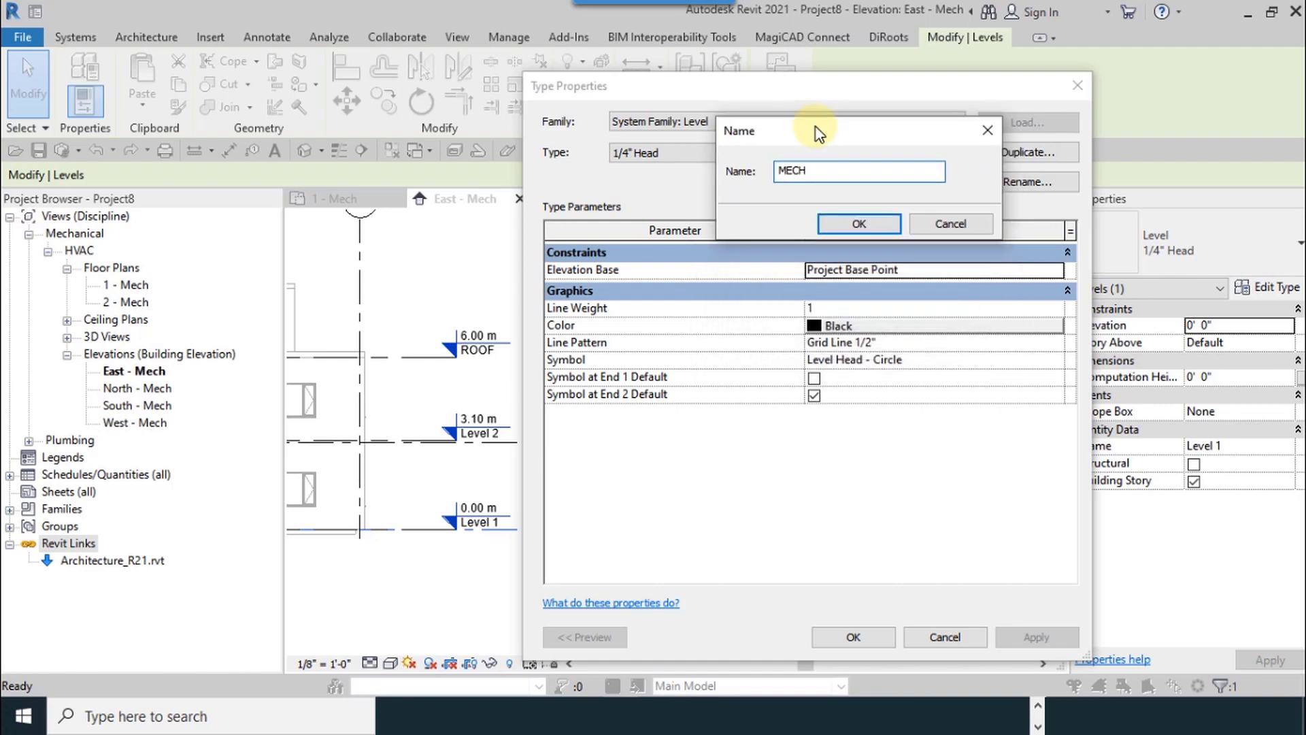
{"action": "left_click_drag", "start_coordinate": [817, 131], "coordinate": [816, 133]}
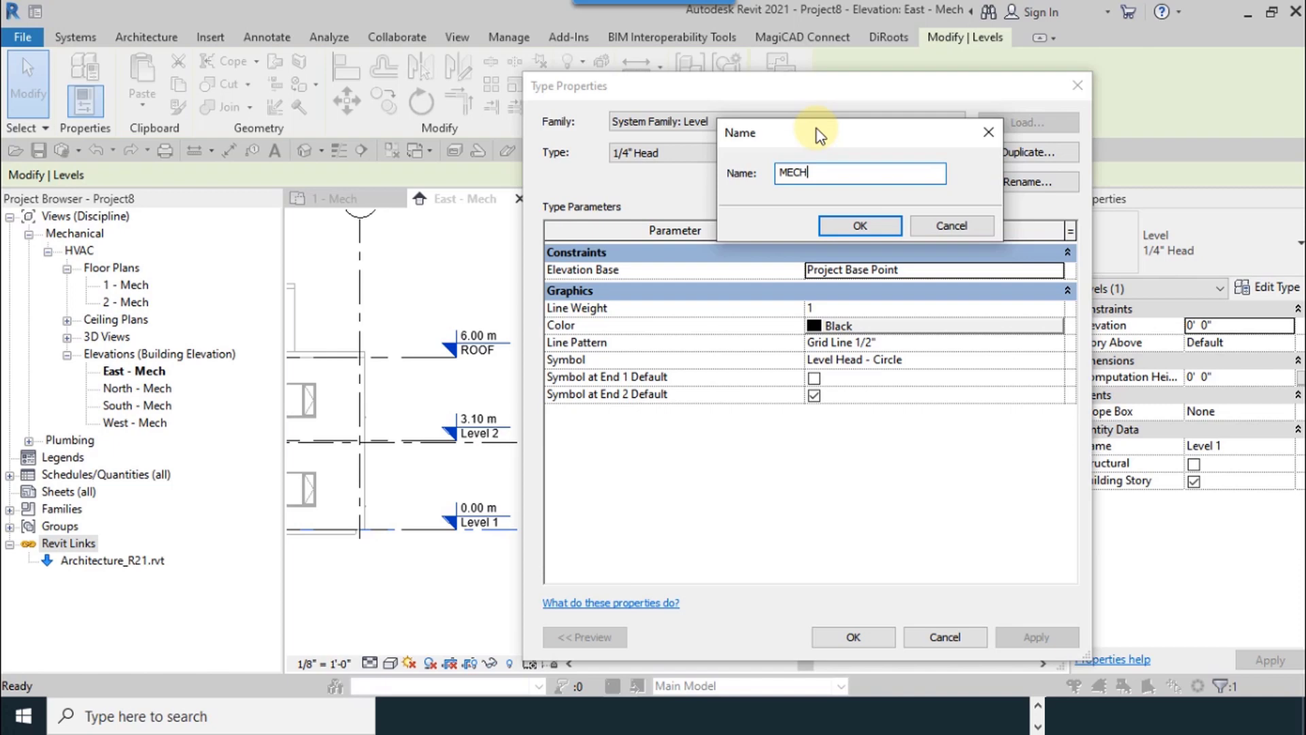
{"action": "left_click", "coordinate": [848, 226]}
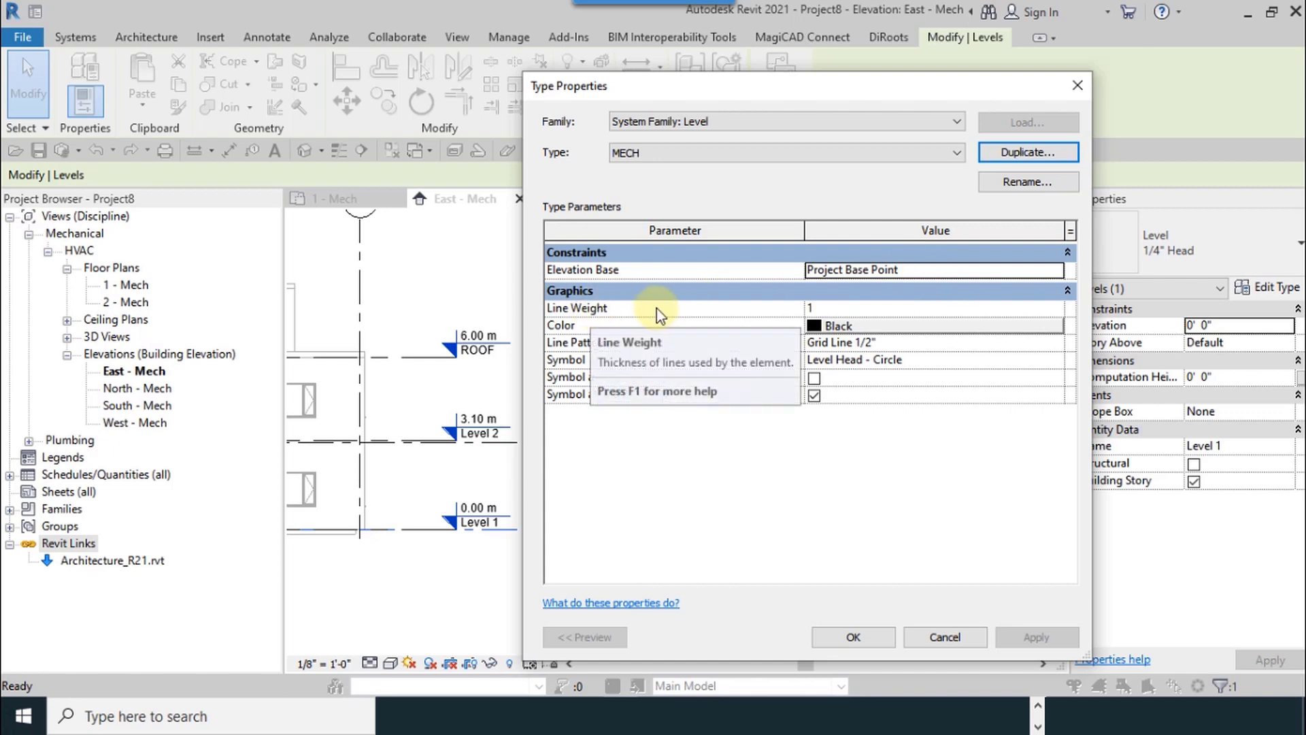
- Keep the MECH line weight at 3 and set its colour to Blue
{"action": "left_click", "coordinate": [899, 307]}
{"action": "left_click", "coordinate": [1053, 308]}
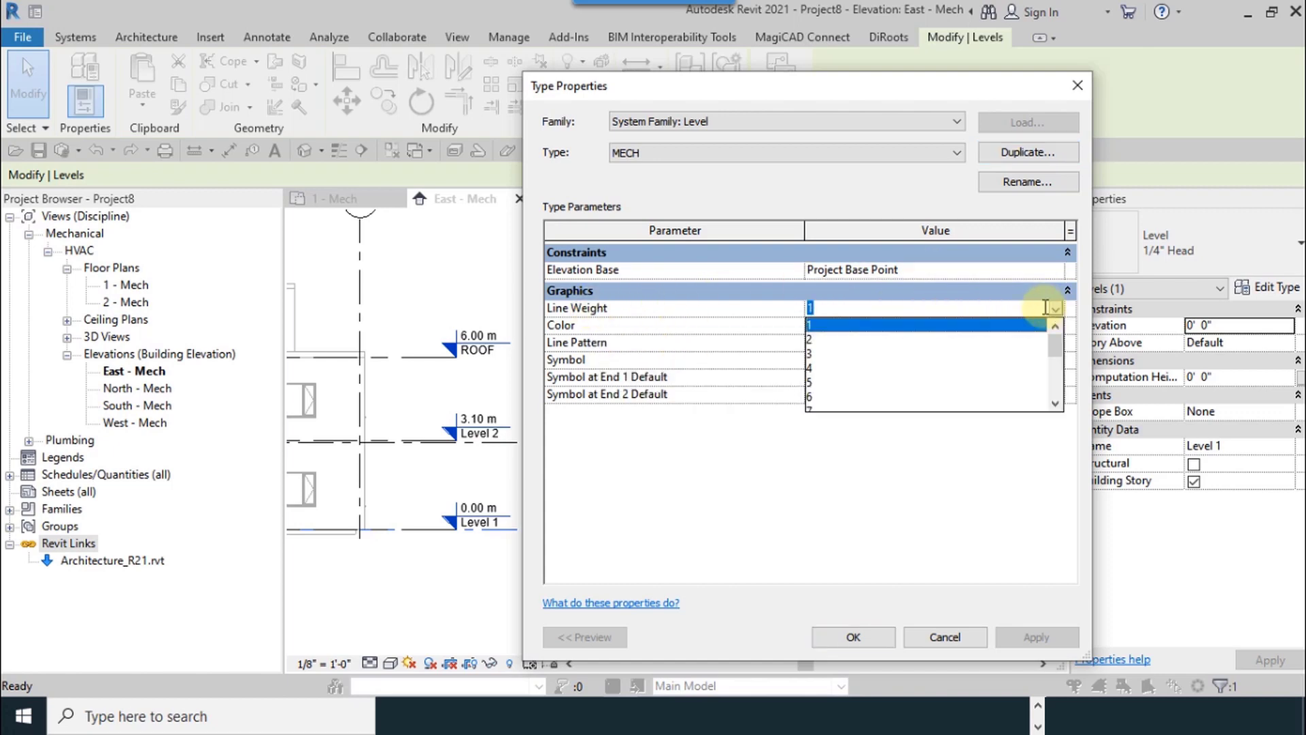
{"action": "left_click", "coordinate": [813, 350]}
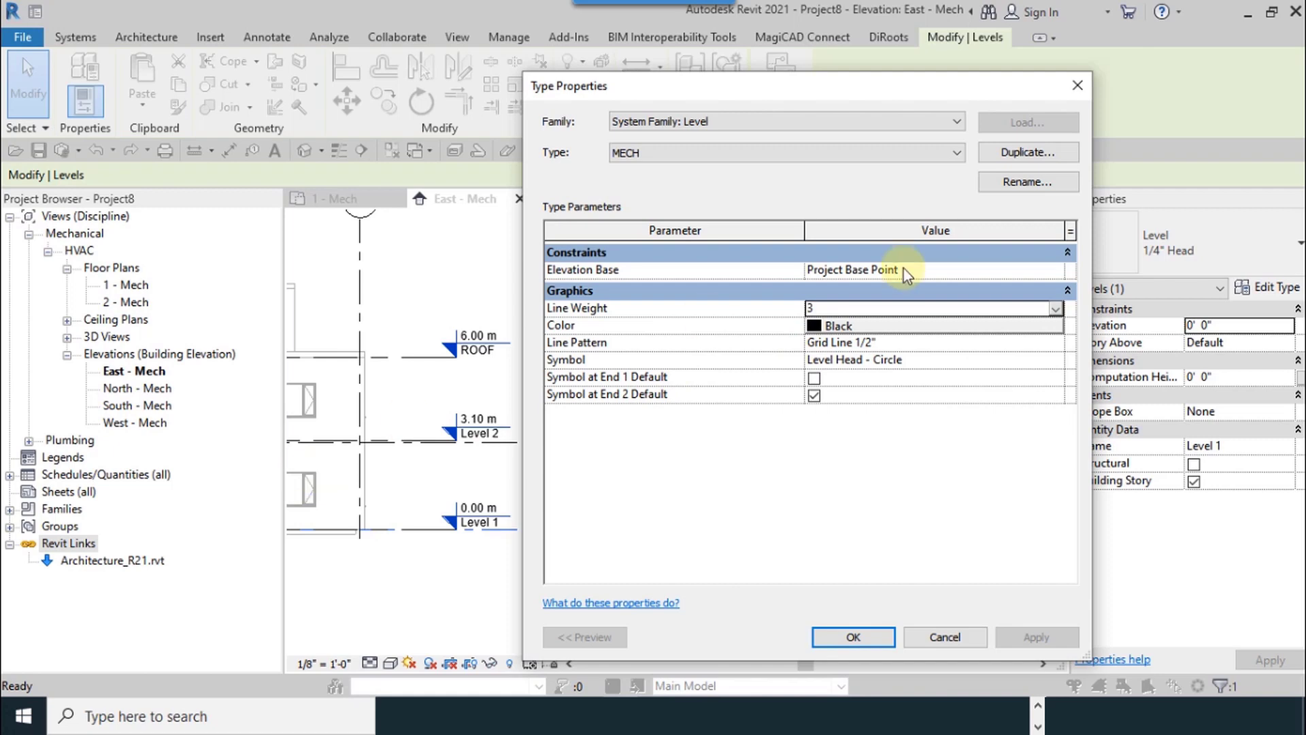
{"action": "left_click", "coordinate": [1056, 308]}
{"action": "left_click", "coordinate": [981, 308]}
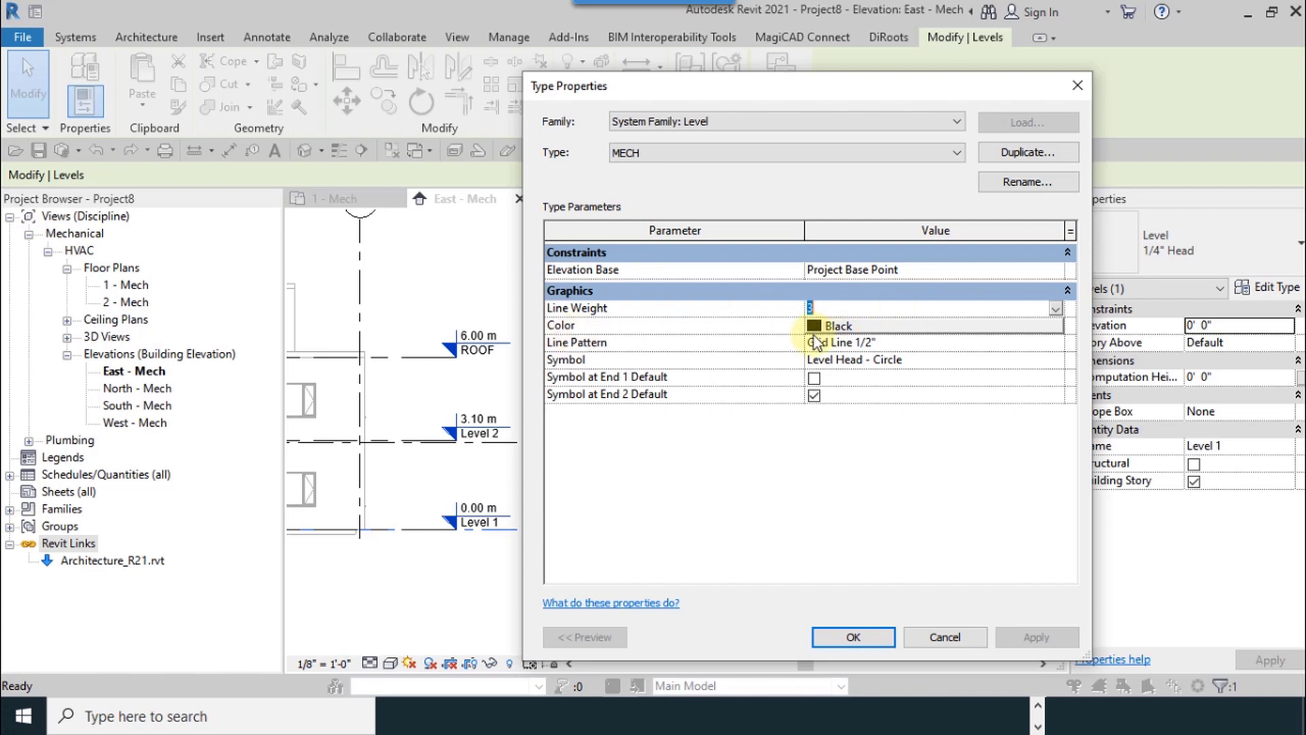
{"action": "left_click", "coordinate": [831, 326]}
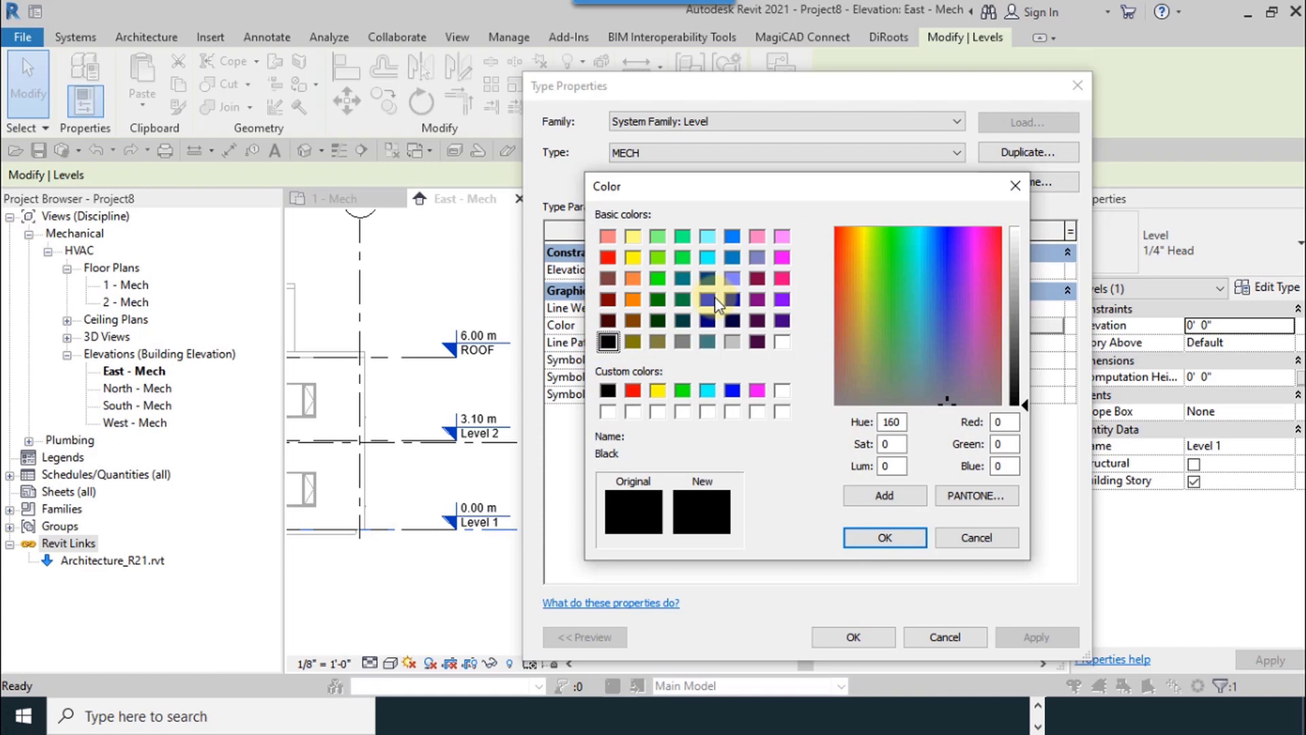
{"action": "left_click", "coordinate": [709, 299]}
{"action": "left_click", "coordinate": [884, 537]}
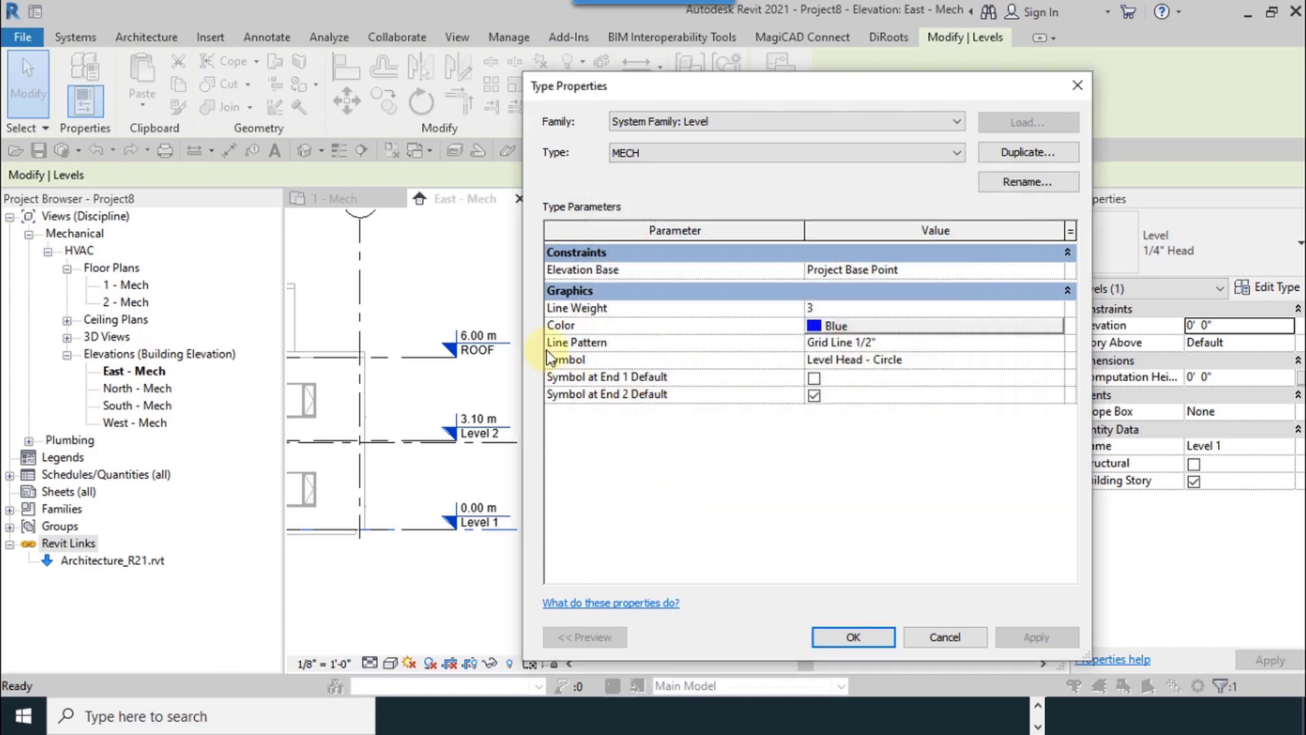
- Give MECH the Dash Dot 3/16" pattern, keep the Circle level head, and apply
{"action": "left_click", "coordinate": [918, 344]}
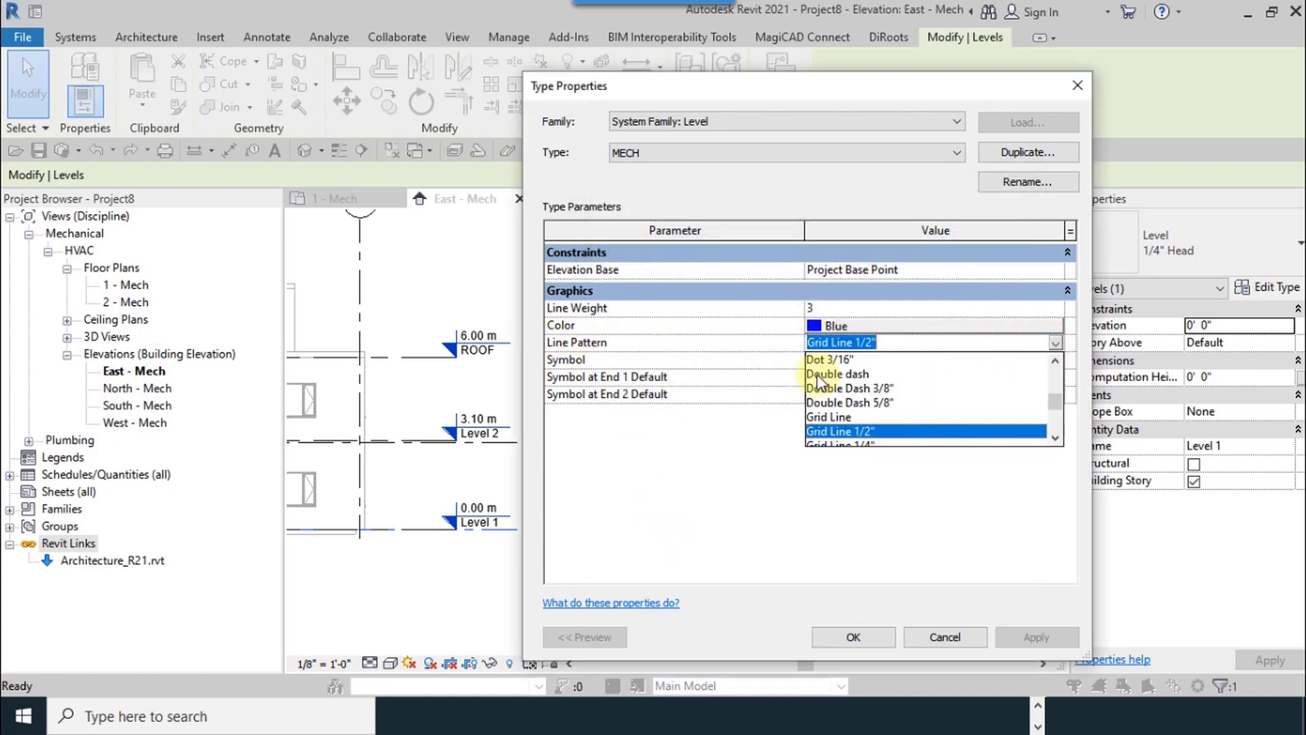
{"action": "left_click", "coordinate": [1054, 344]}
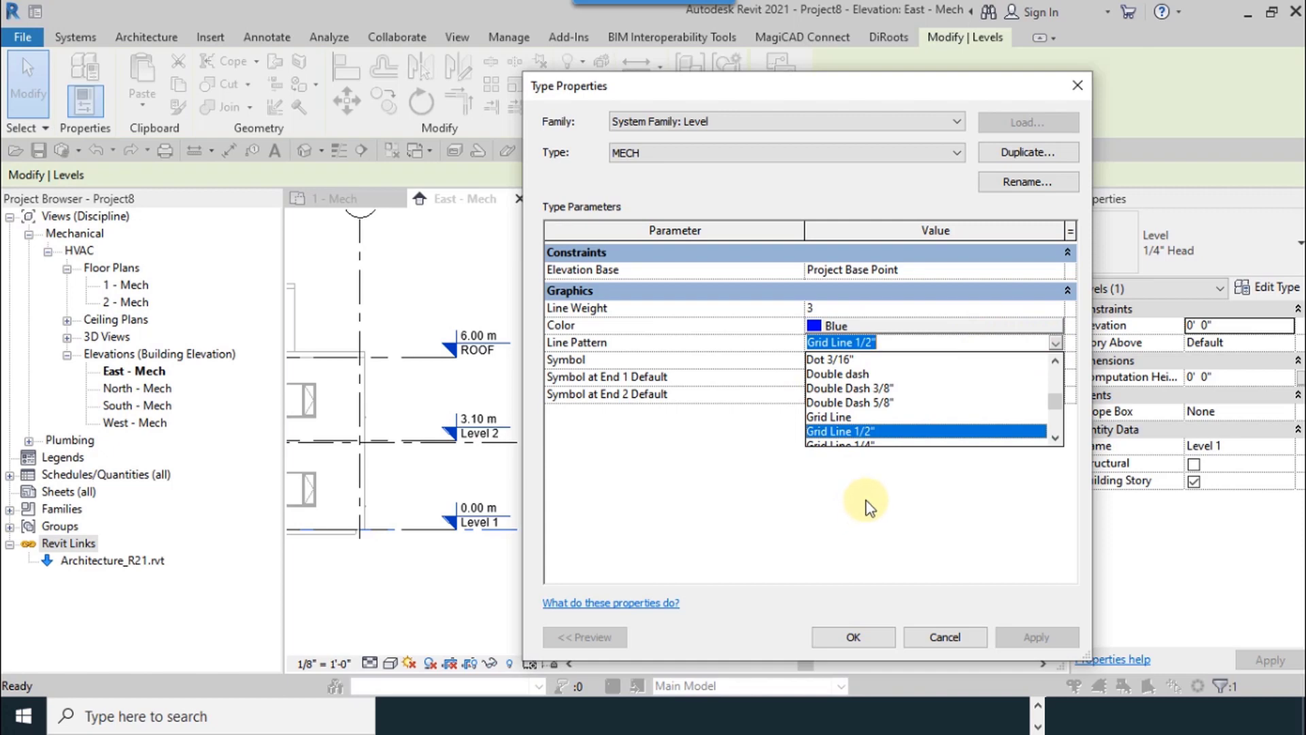
{"action": "scroll", "coordinate": [885, 377], "scroll_direction": "up", "scroll_amount": 1}
{"action": "scroll", "coordinate": [883, 377], "scroll_direction": "up", "scroll_amount": 2}
{"action": "scroll", "coordinate": [884, 377], "scroll_direction": "up", "scroll_amount": 2}
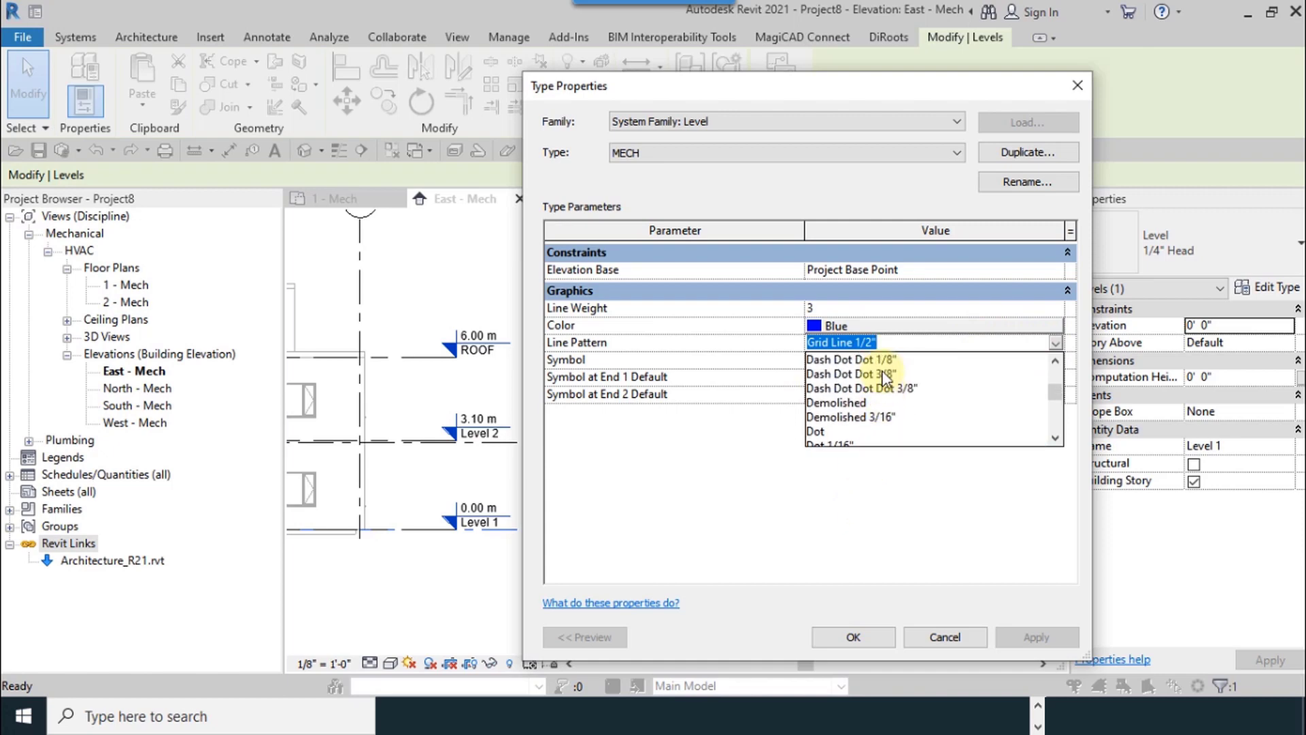
{"action": "scroll", "coordinate": [887, 380], "scroll_direction": "up", "scroll_amount": 1}
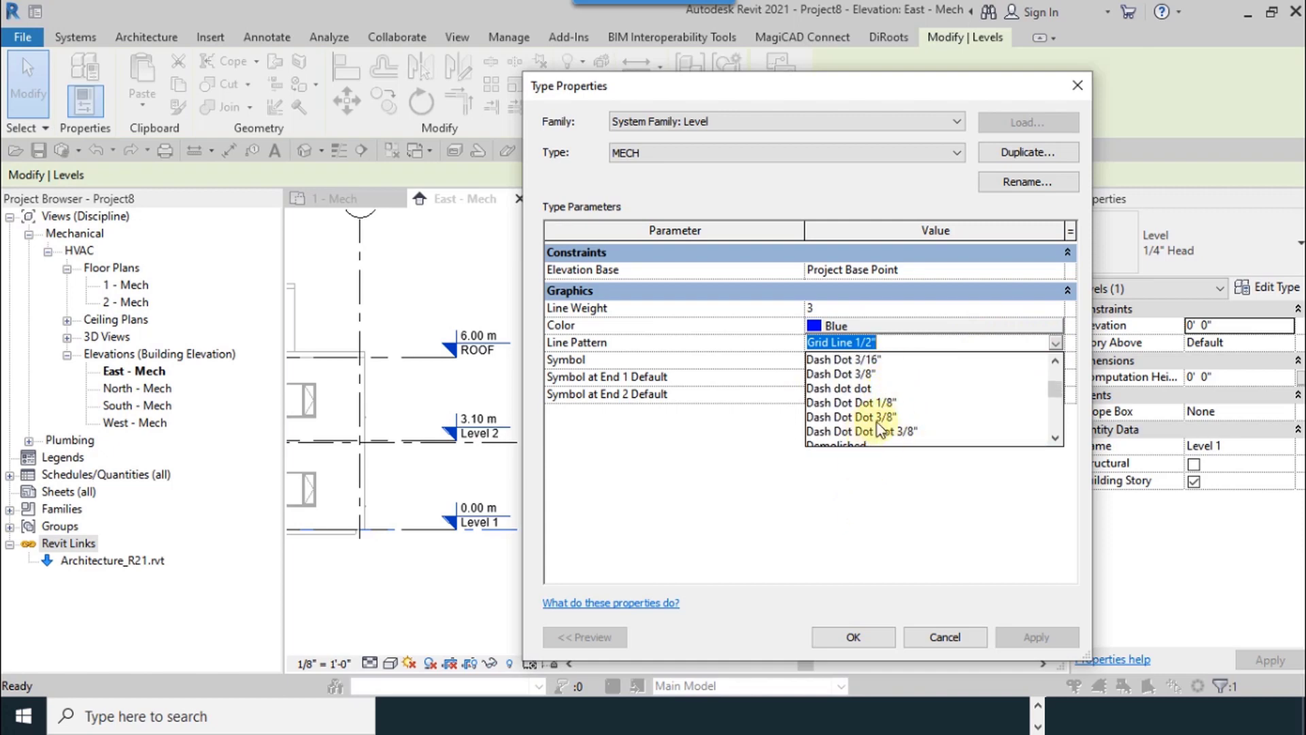
{"action": "scroll", "coordinate": [877, 418], "scroll_direction": "up", "scroll_amount": 3}
{"action": "left_click", "coordinate": [862, 403]}
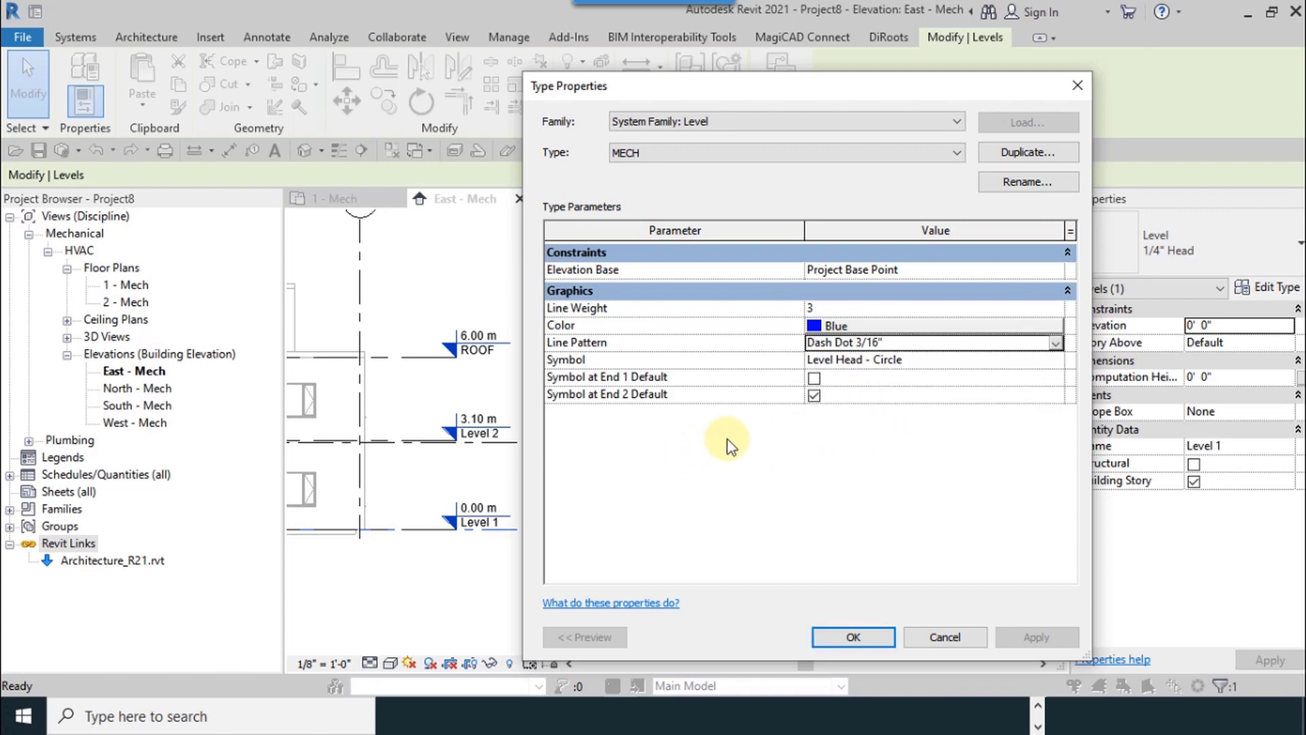
{"action": "left_click", "coordinate": [898, 359]}
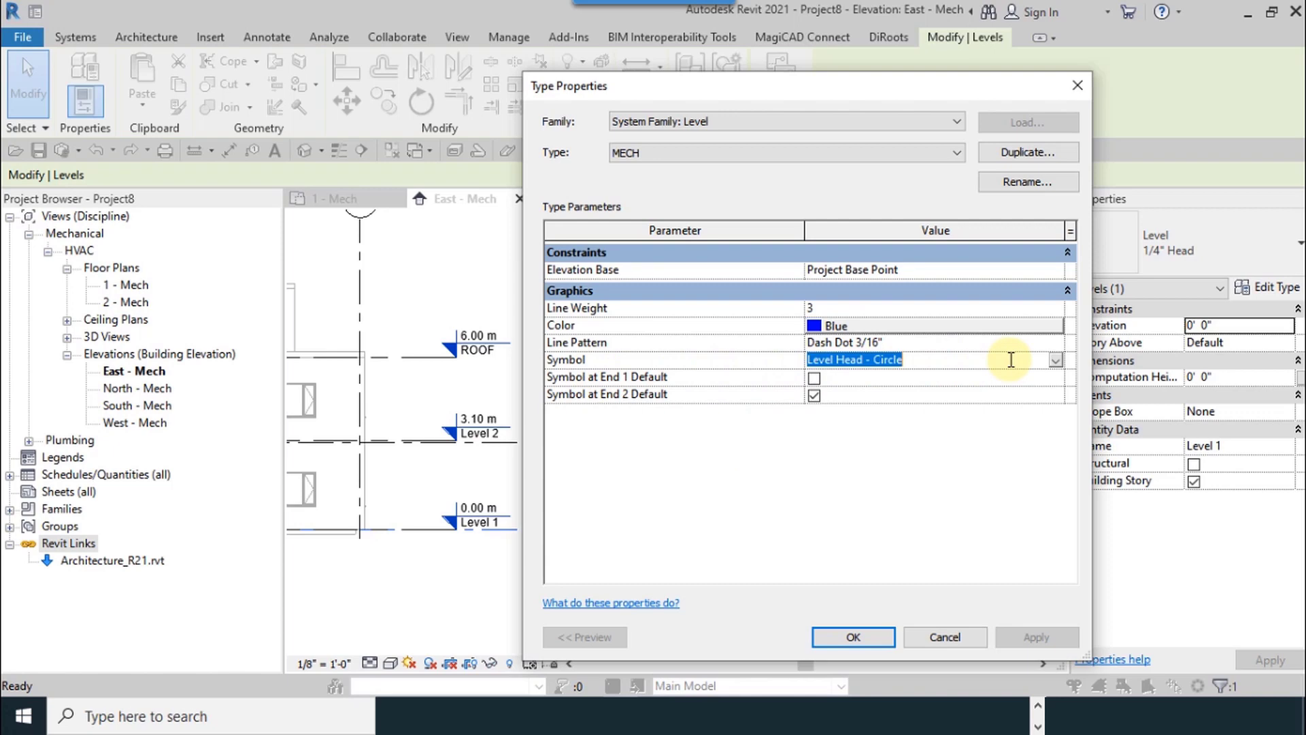
{"action": "left_click", "coordinate": [1054, 363]}
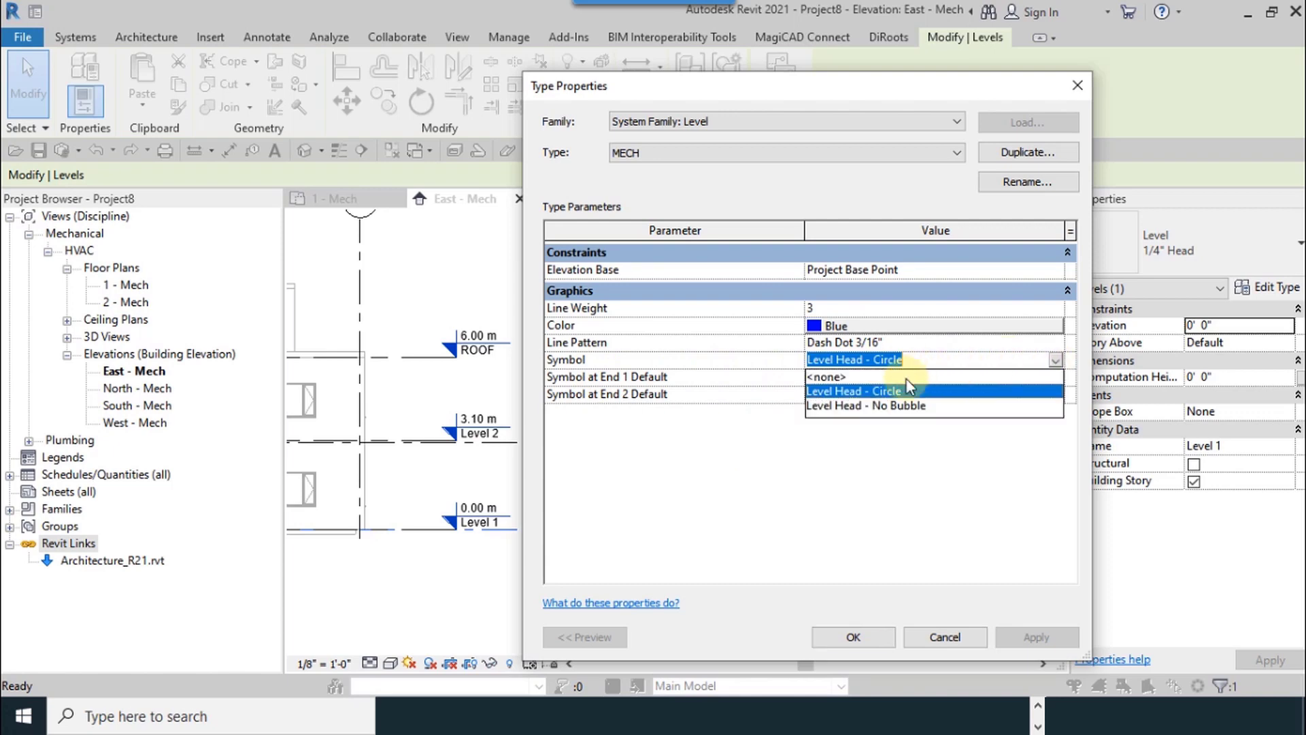
{"action": "left_click", "coordinate": [854, 393]}
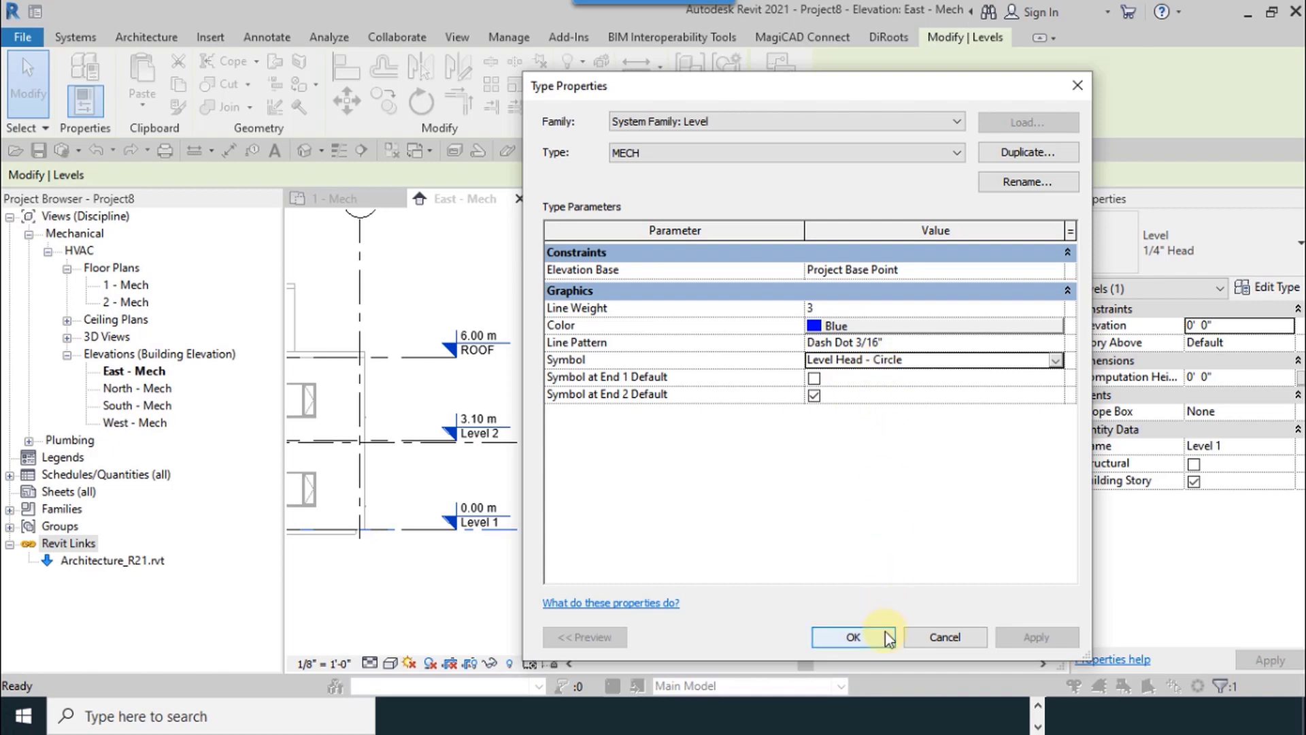
{"action": "left_click", "coordinate": [853, 636]}
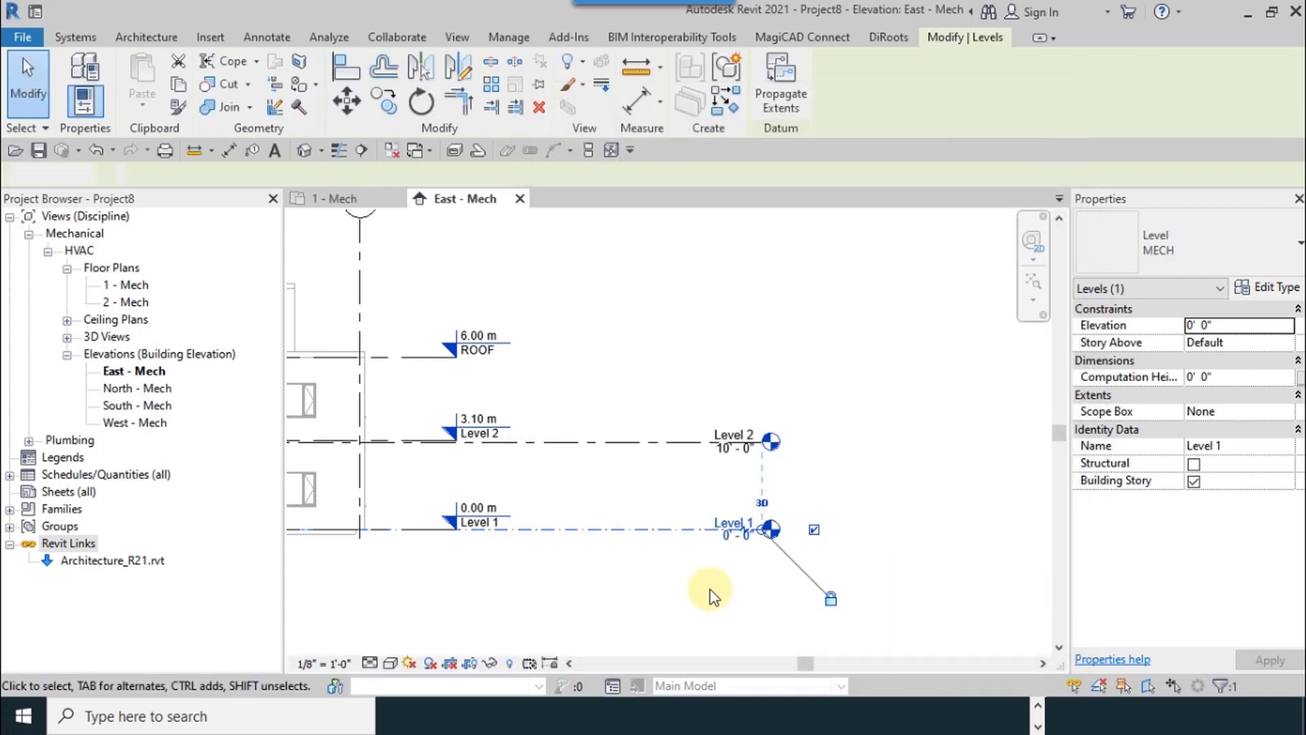
- Assign the MECH type to host Level 2 so it matches Level 1
{"action": "left_click", "coordinate": [712, 594]}
{"action": "scroll", "coordinate": [719, 534], "scroll_direction": "up", "scroll_amount": 6}
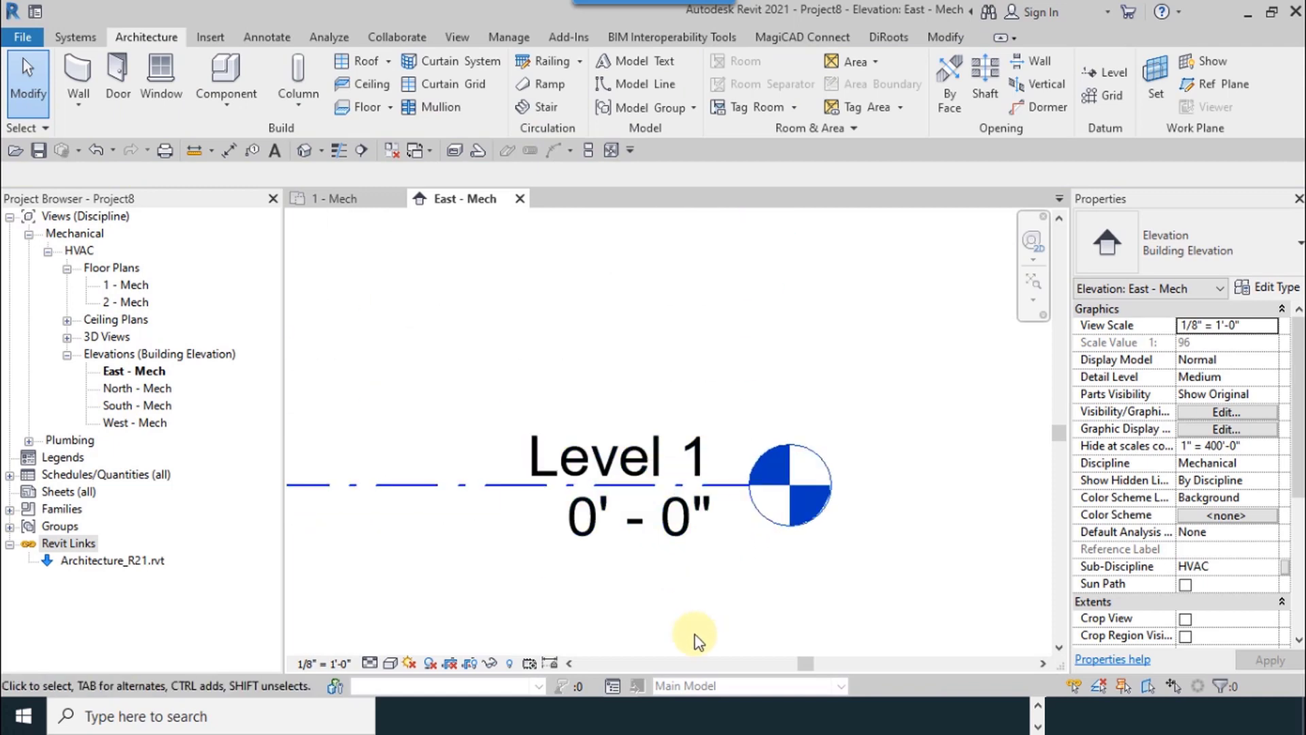
{"action": "left_click", "coordinate": [487, 485]}
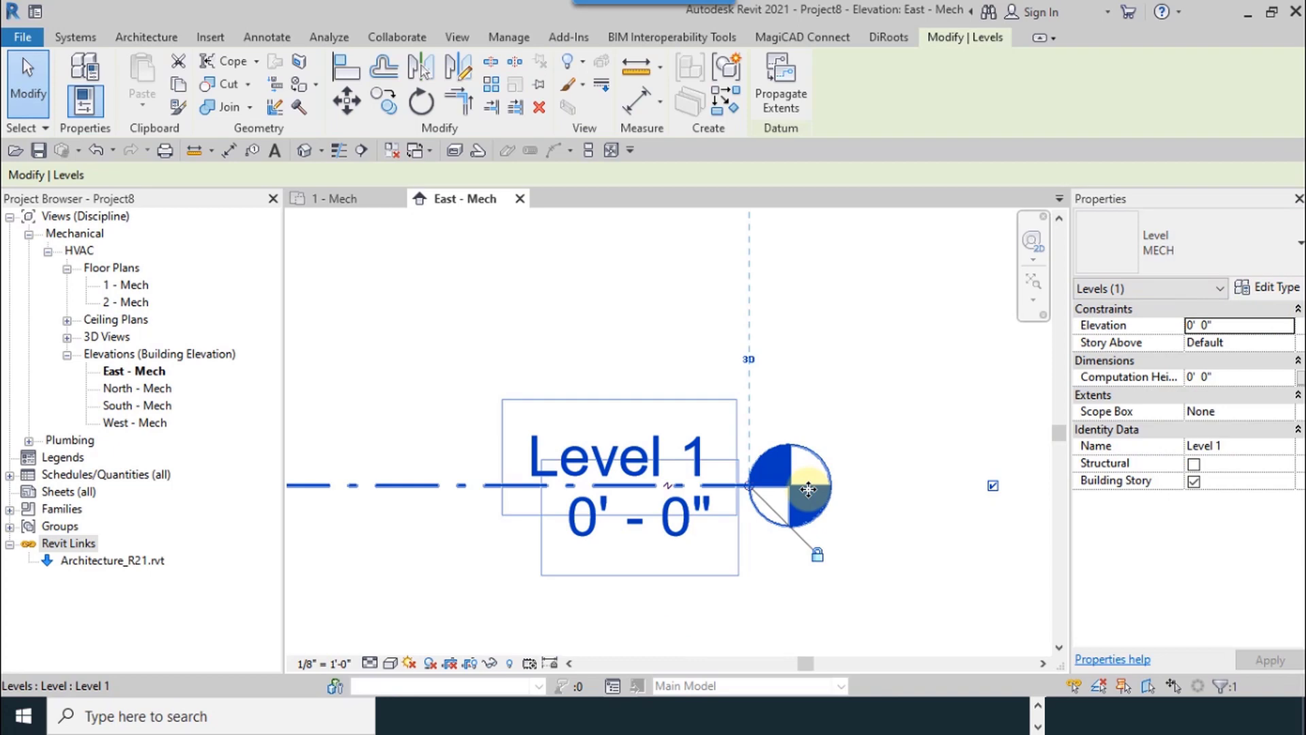
{"action": "scroll", "coordinate": [858, 436], "scroll_direction": "down", "scroll_amount": 2}
{"action": "left_click", "coordinate": [597, 263]}
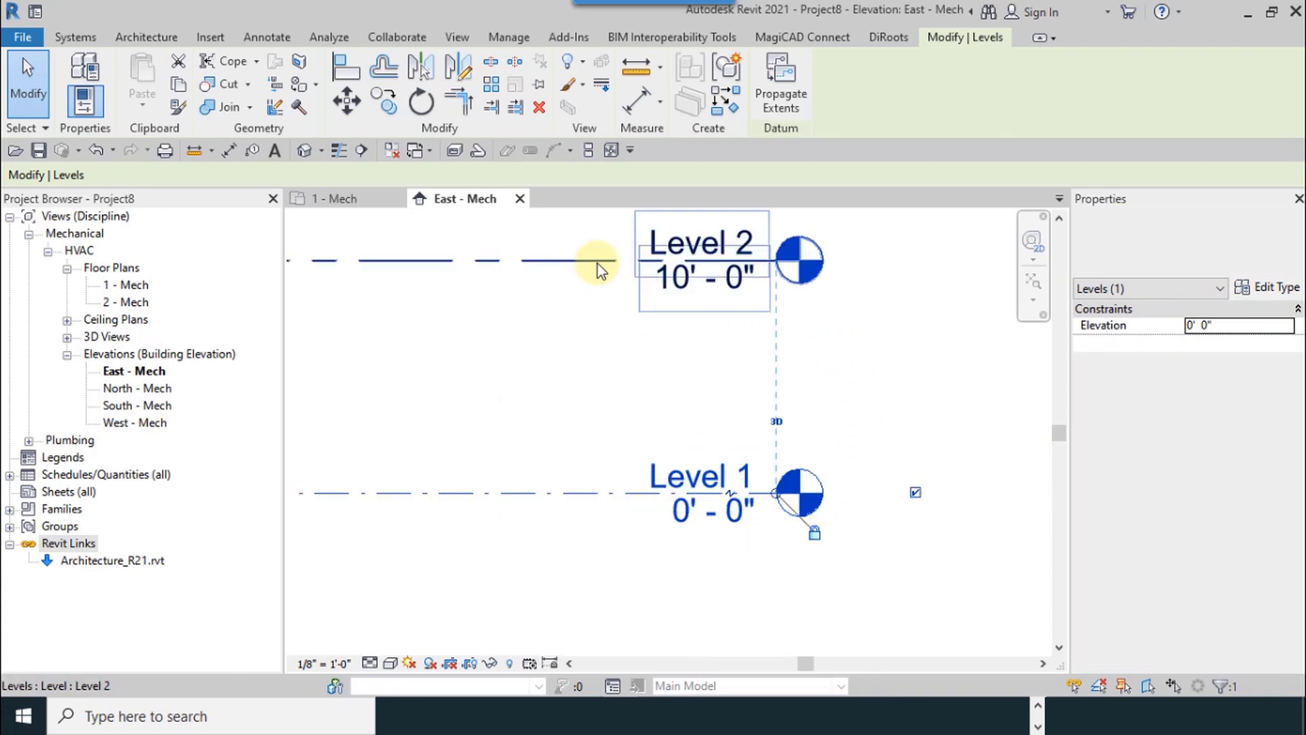
{"action": "left_click", "coordinate": [1163, 243]}
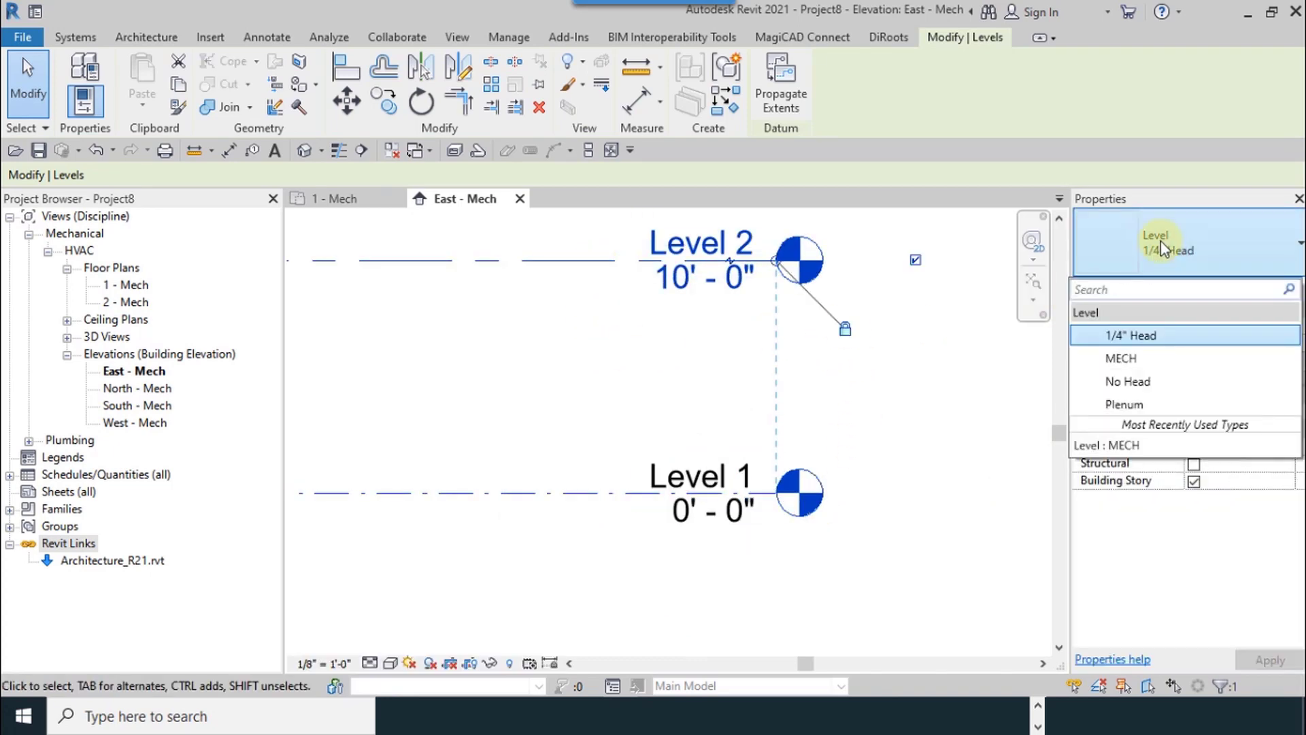
{"action": "left_click", "coordinate": [1120, 359]}
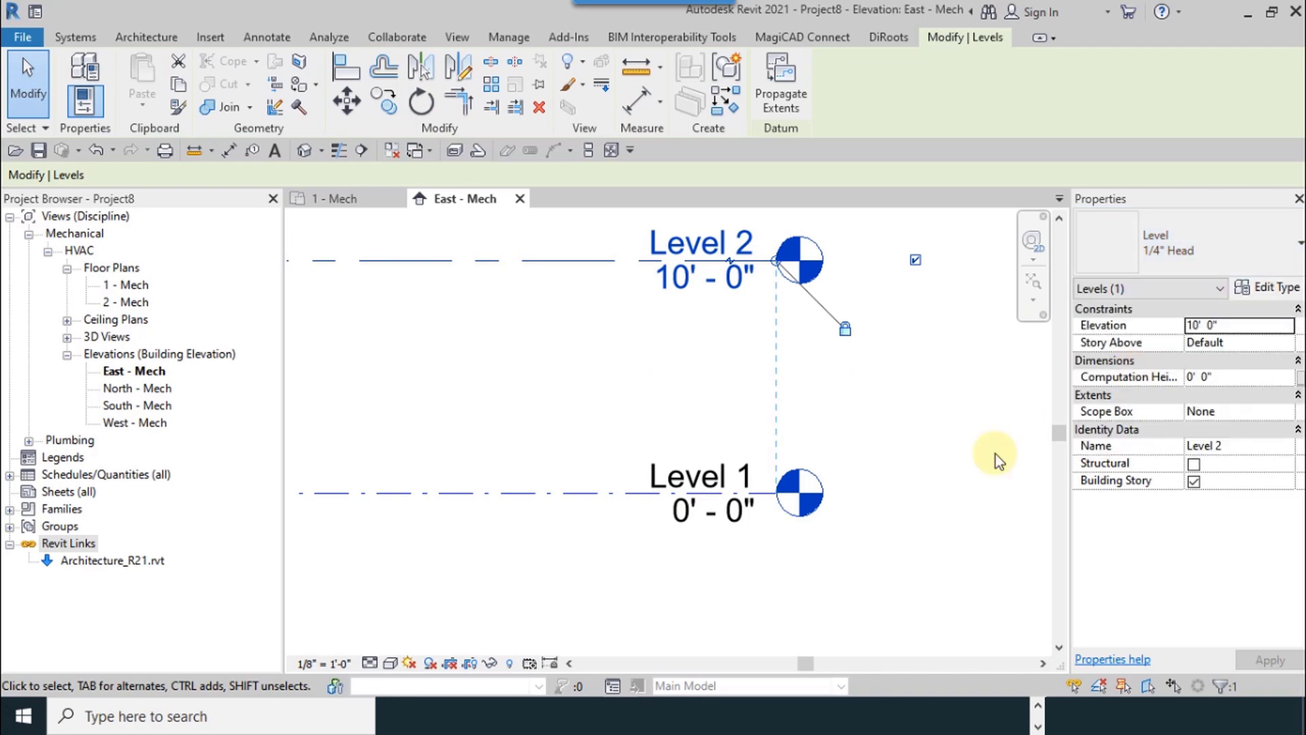
{"action": "left_click", "coordinate": [959, 523]}
{"action": "scroll", "coordinate": [760, 551], "scroll_direction": "down", "scroll_amount": 4}
{"action": "scroll", "coordinate": [787, 556], "scroll_direction": "down", "scroll_amount": 2}
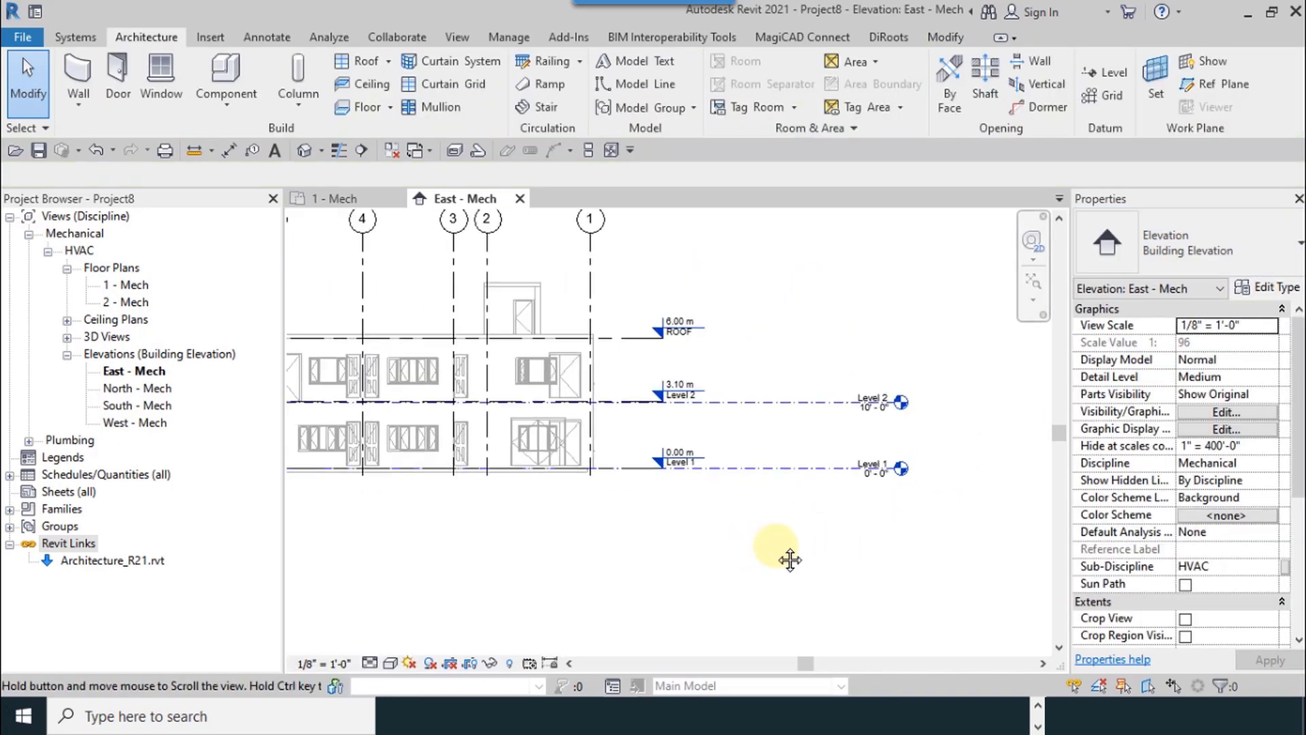
{"action": "scroll", "coordinate": [689, 408], "scroll_direction": "up", "scroll_amount": 3}
{"action": "scroll", "coordinate": [752, 449], "scroll_direction": "up", "scroll_amount": 2}
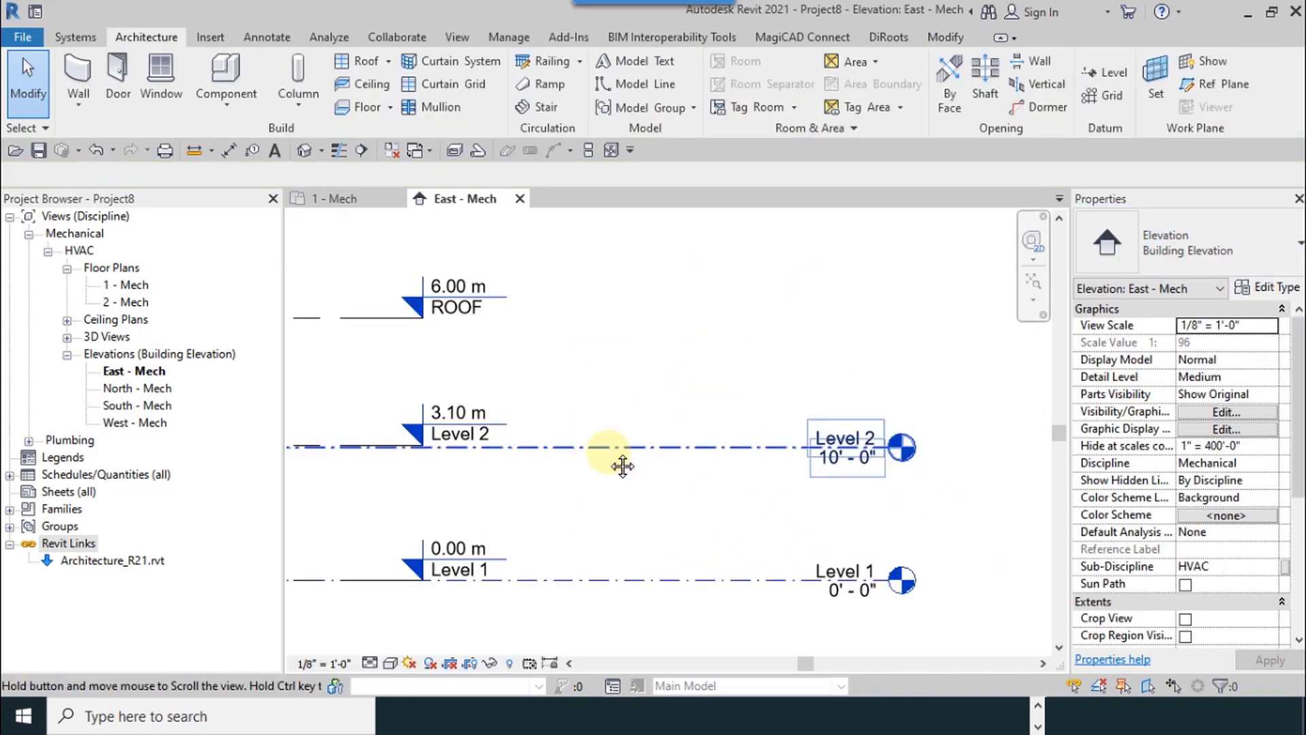
{"action": "middle_click_drag", "start_coordinate": [623, 465], "coordinate": [714, 465]}
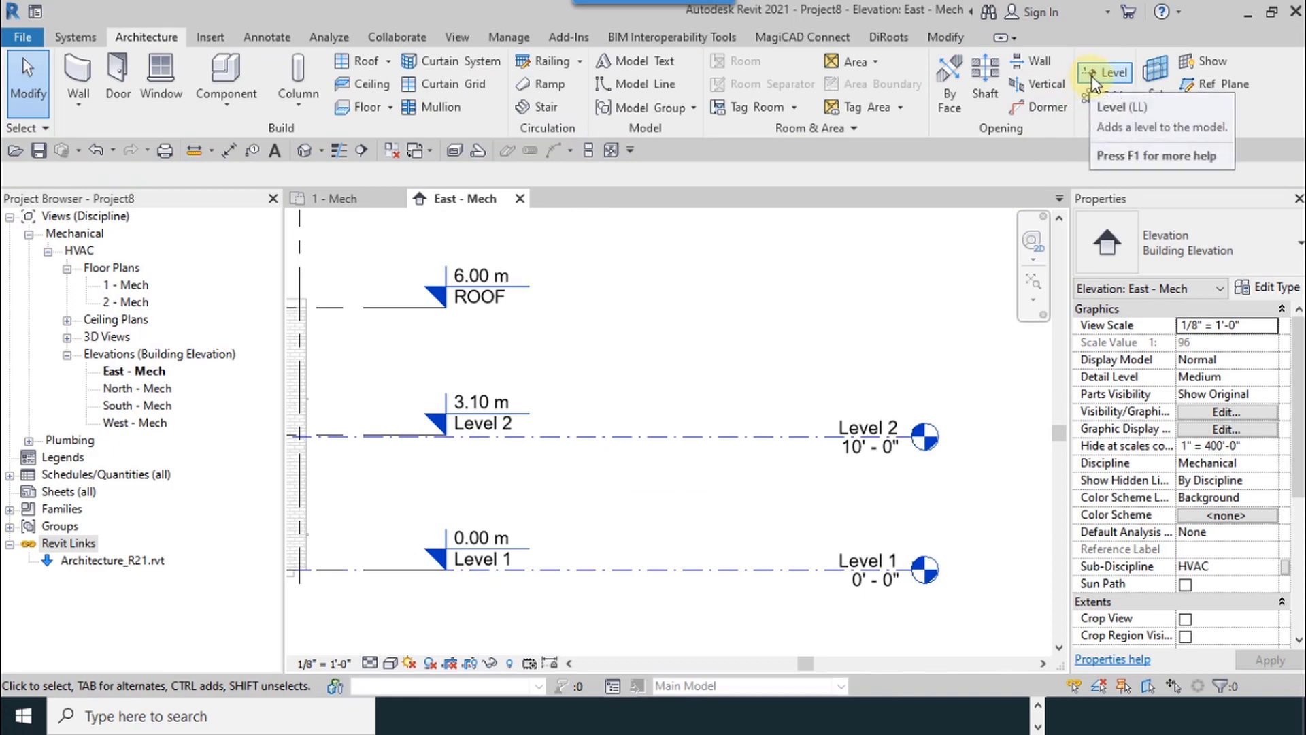
- Add a new host level, Mechanical 3, at 19'-0" near the linked roof
{"action": "left_click", "coordinate": [1091, 79]}
{"action": "scroll", "coordinate": [586, 345], "scroll_direction": "down", "scroll_amount": 2}
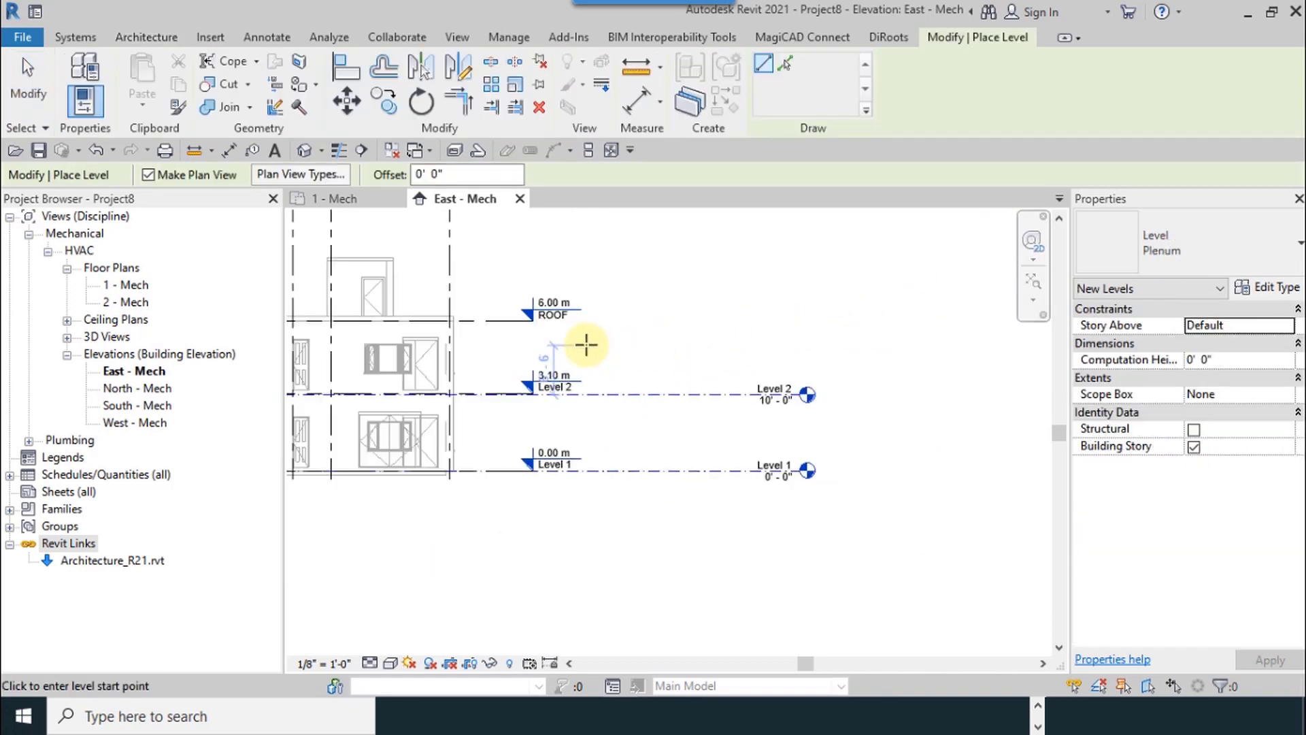
{"action": "middle_click_drag", "start_coordinate": [586, 345], "coordinate": [640, 364]}
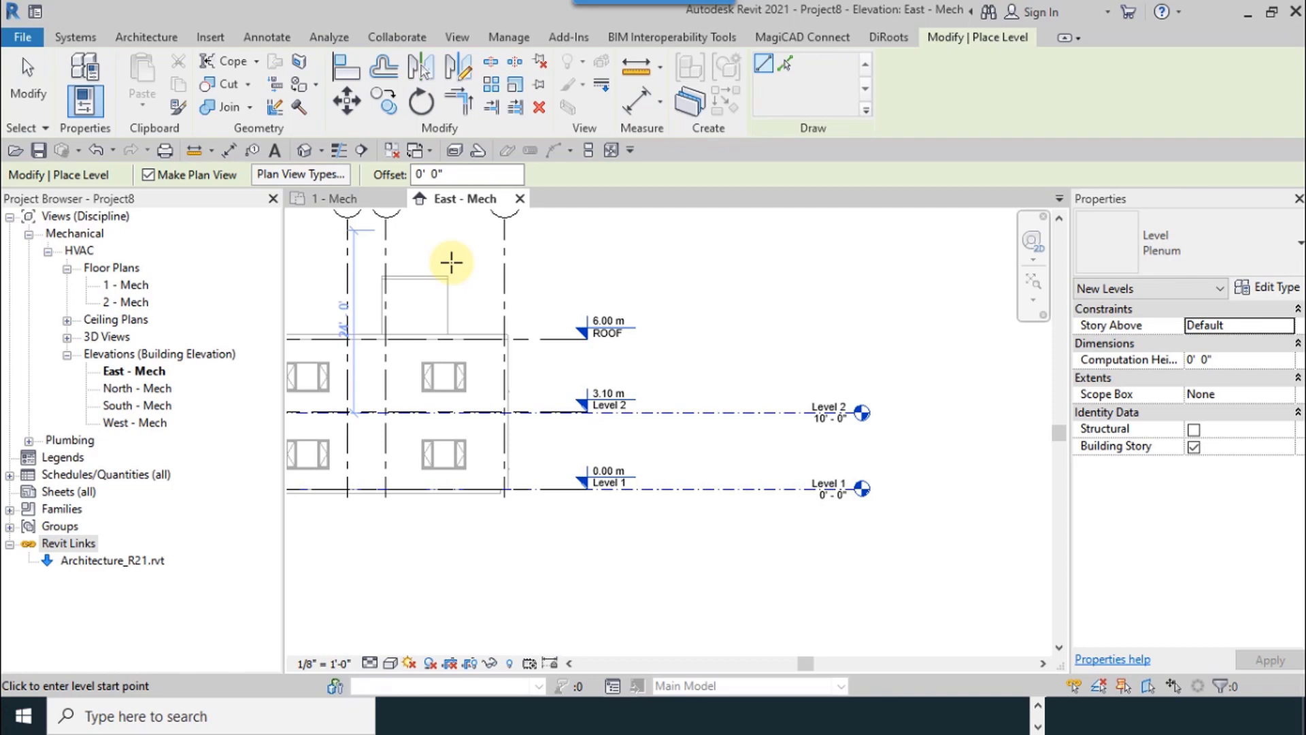
{"action": "scroll", "coordinate": [530, 337], "scroll_direction": "up", "scroll_amount": 1}
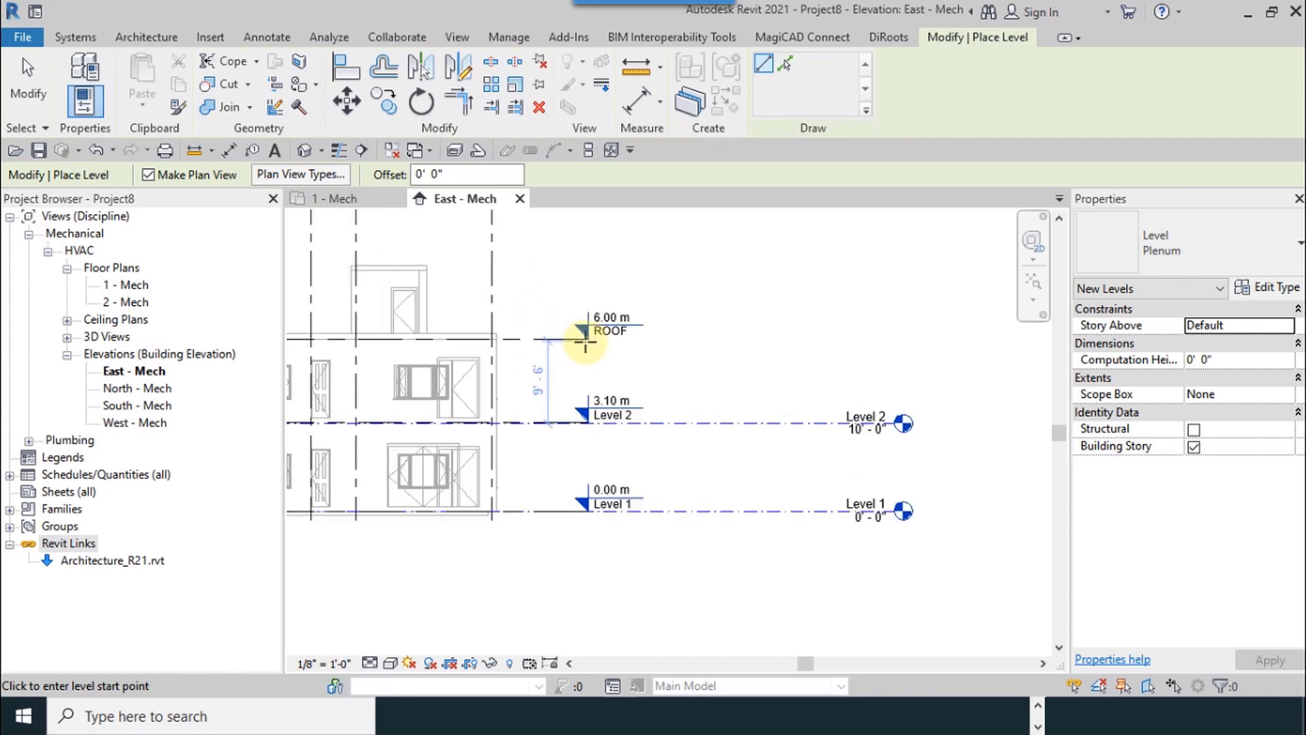
{"action": "left_click", "coordinate": [536, 344]}
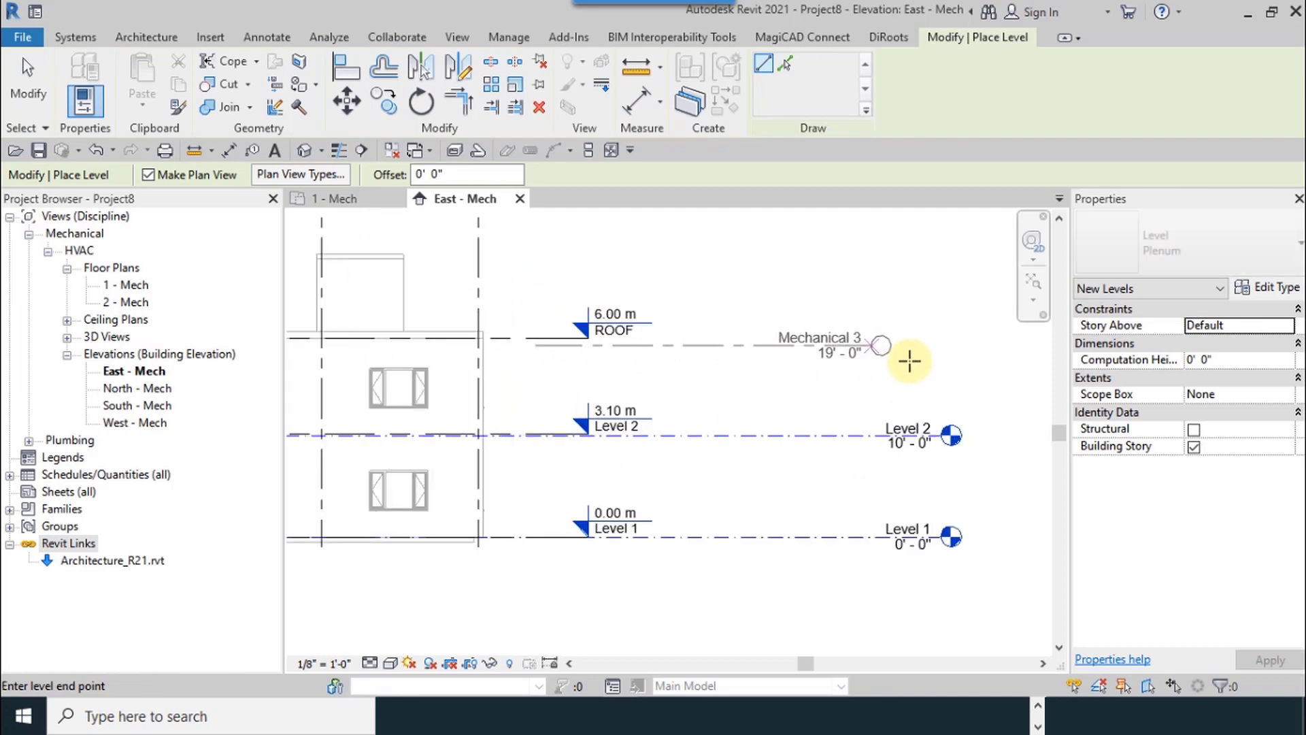
{"action": "left_click", "coordinate": [944, 359]}
{"action": "key", "text": "Escape"}
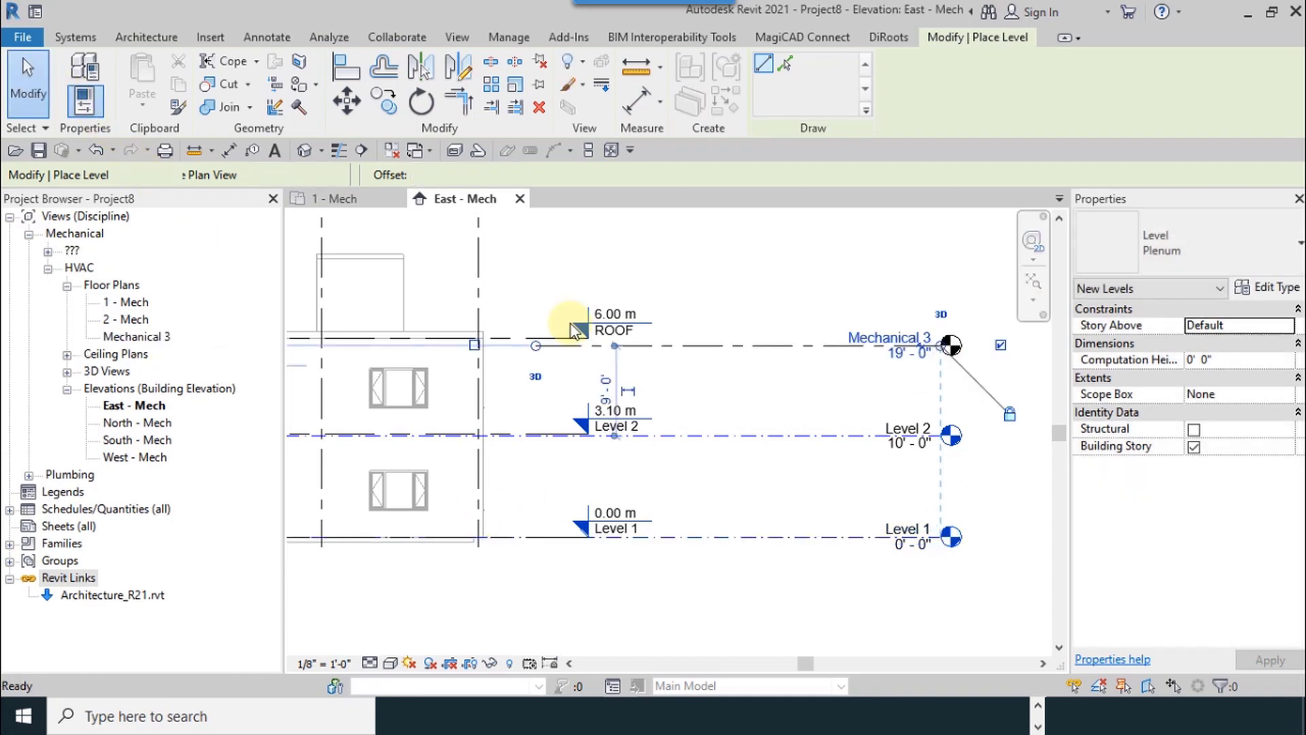
{"action": "key", "text": "Escape"}
{"action": "scroll", "coordinate": [714, 367], "scroll_direction": "down", "scroll_amount": 1}
- Switch Mechanical 3 from the Plenum type to the MECH level type
{"action": "left_click", "coordinate": [795, 347]}
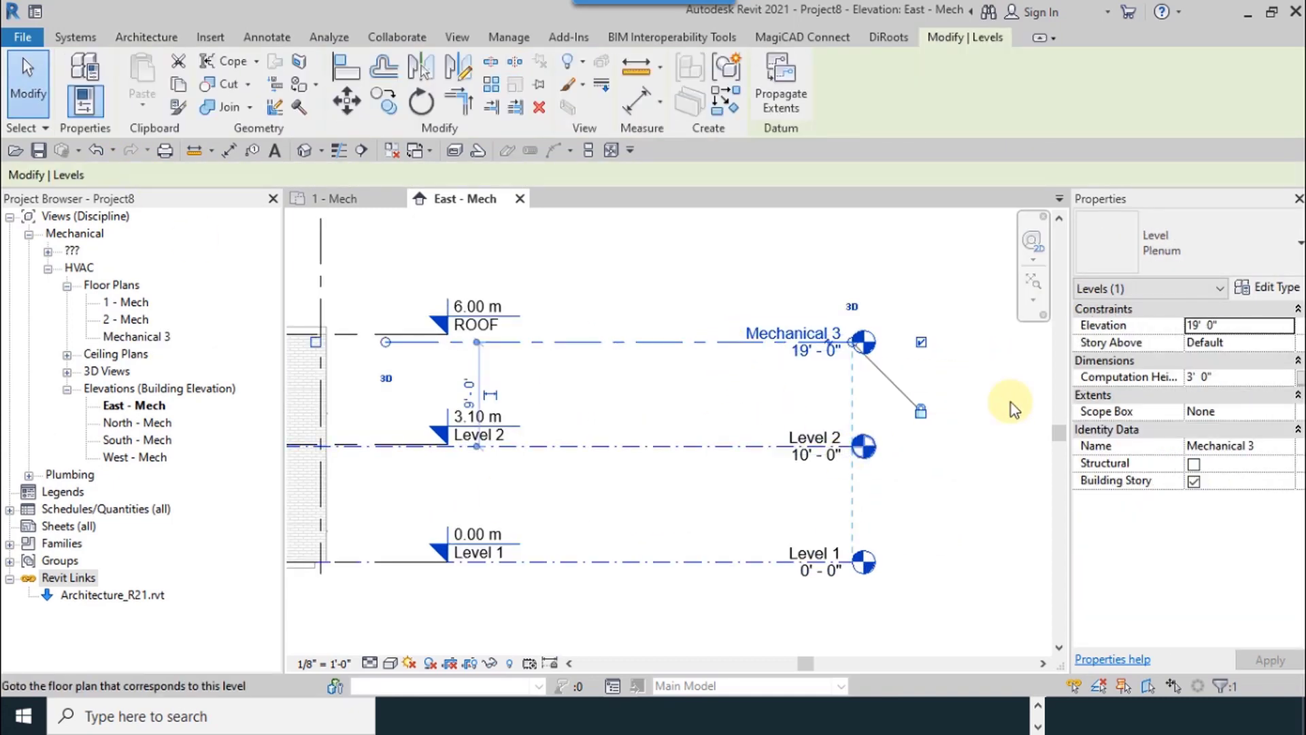
{"action": "left_click", "coordinate": [1195, 242]}
{"action": "left_click", "coordinate": [1122, 355]}
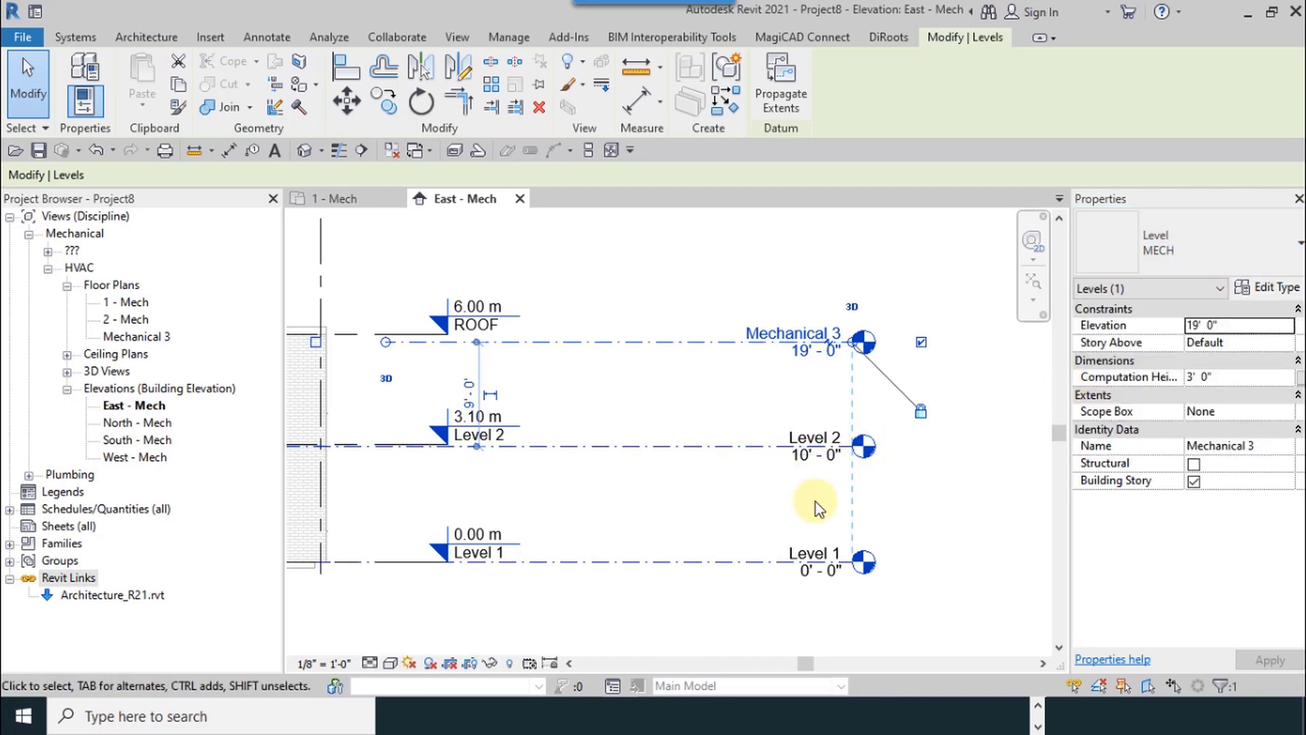
{"action": "left_click", "coordinate": [767, 509]}
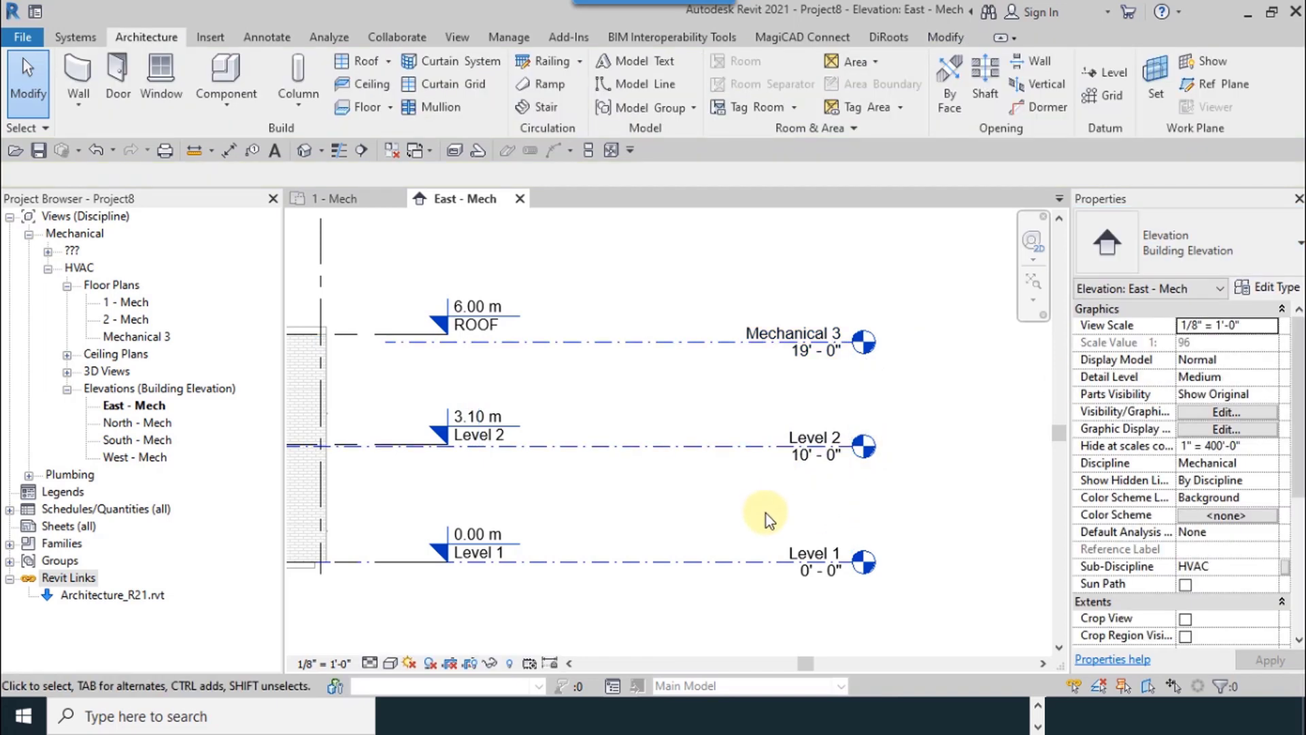
{"action": "middle_click_drag", "start_coordinate": [685, 506], "coordinate": [730, 482]}
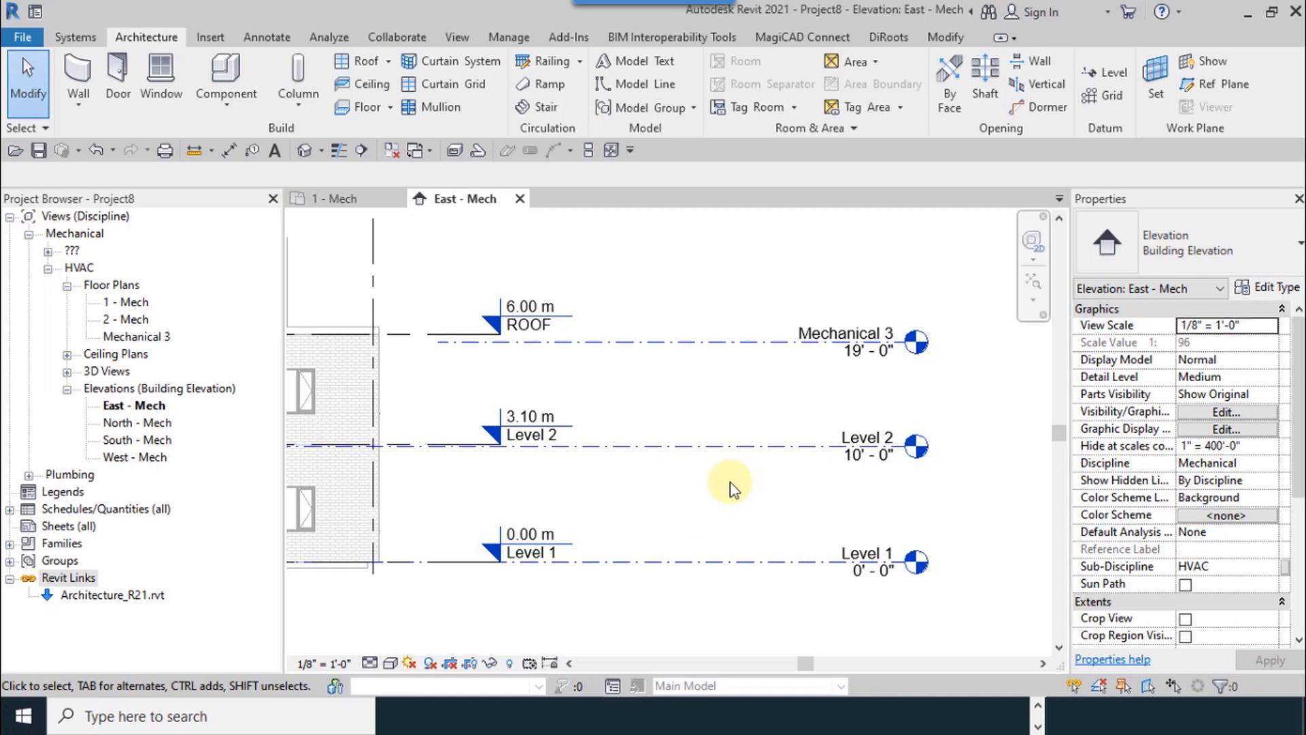
{"action": "middle_click_drag", "start_coordinate": [595, 499], "coordinate": [629, 487]}
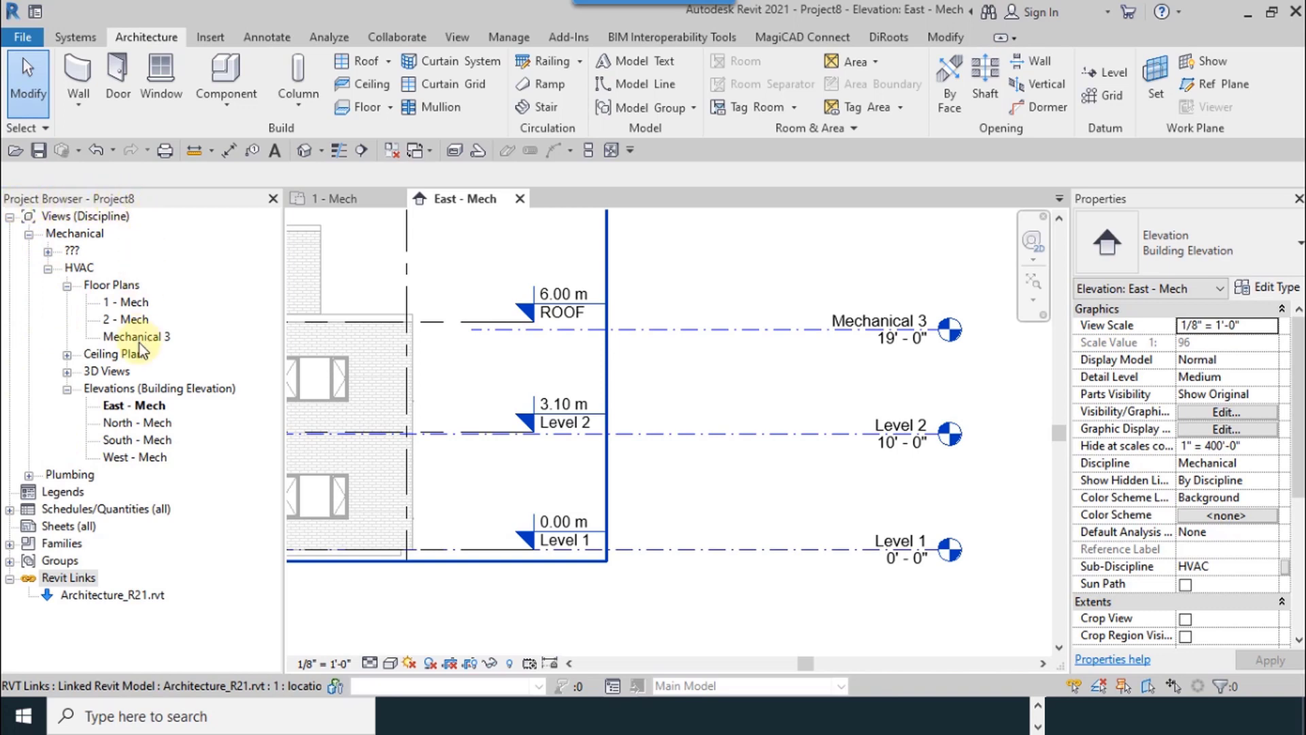
- Align mechanical Level 2 to linked Level 2 and Mechanical 3 to linked ROOF
{"action": "left_click", "coordinate": [944, 38]}
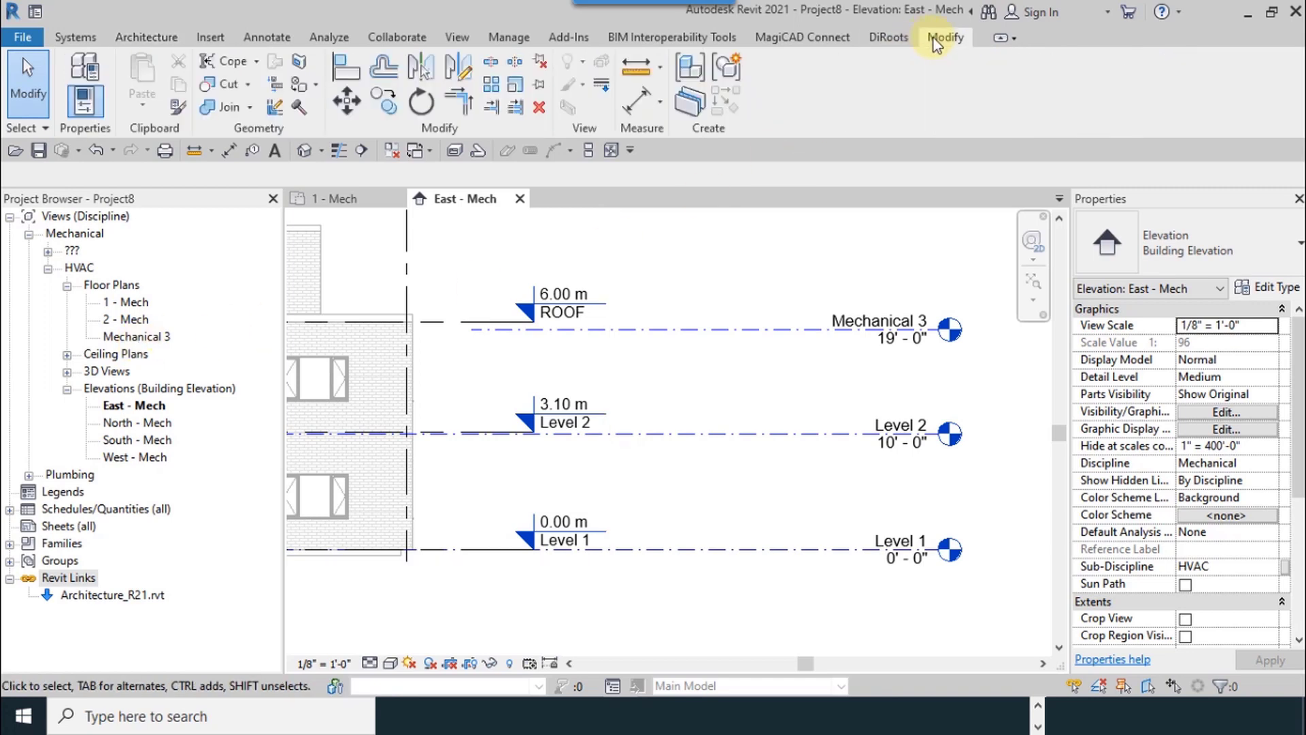
{"action": "left_click", "coordinate": [347, 67]}
{"action": "scroll", "coordinate": [571, 463], "scroll_direction": "up", "scroll_amount": 3}
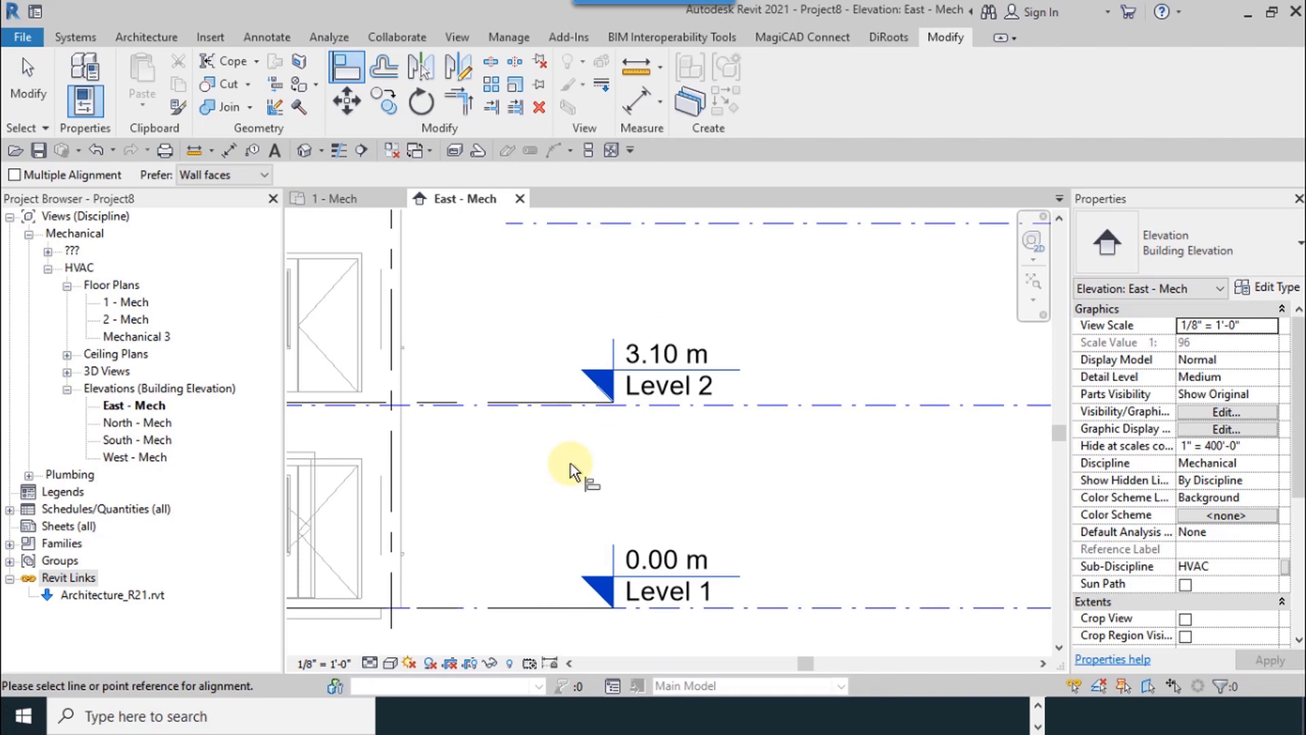
{"action": "scroll", "coordinate": [577, 374], "scroll_direction": "up", "scroll_amount": 3}
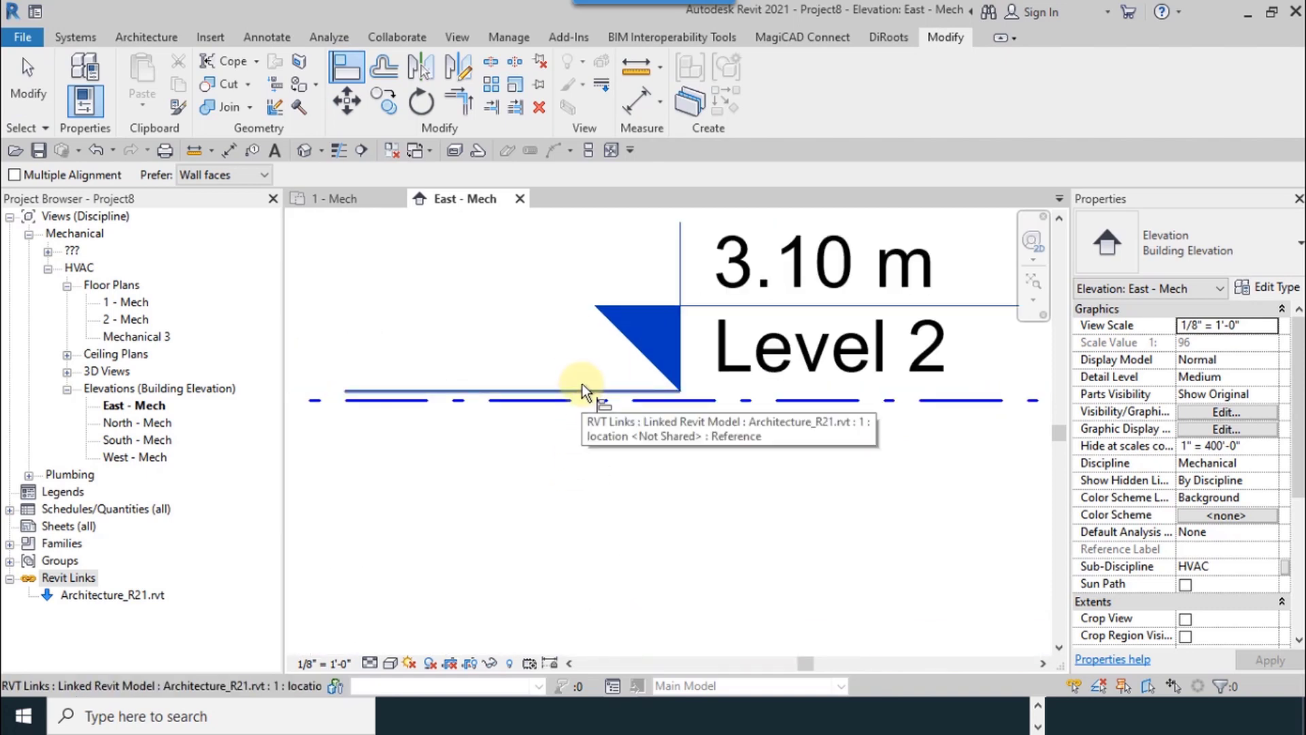
{"action": "left_click", "coordinate": [583, 388]}
{"action": "left_click", "coordinate": [556, 399]}
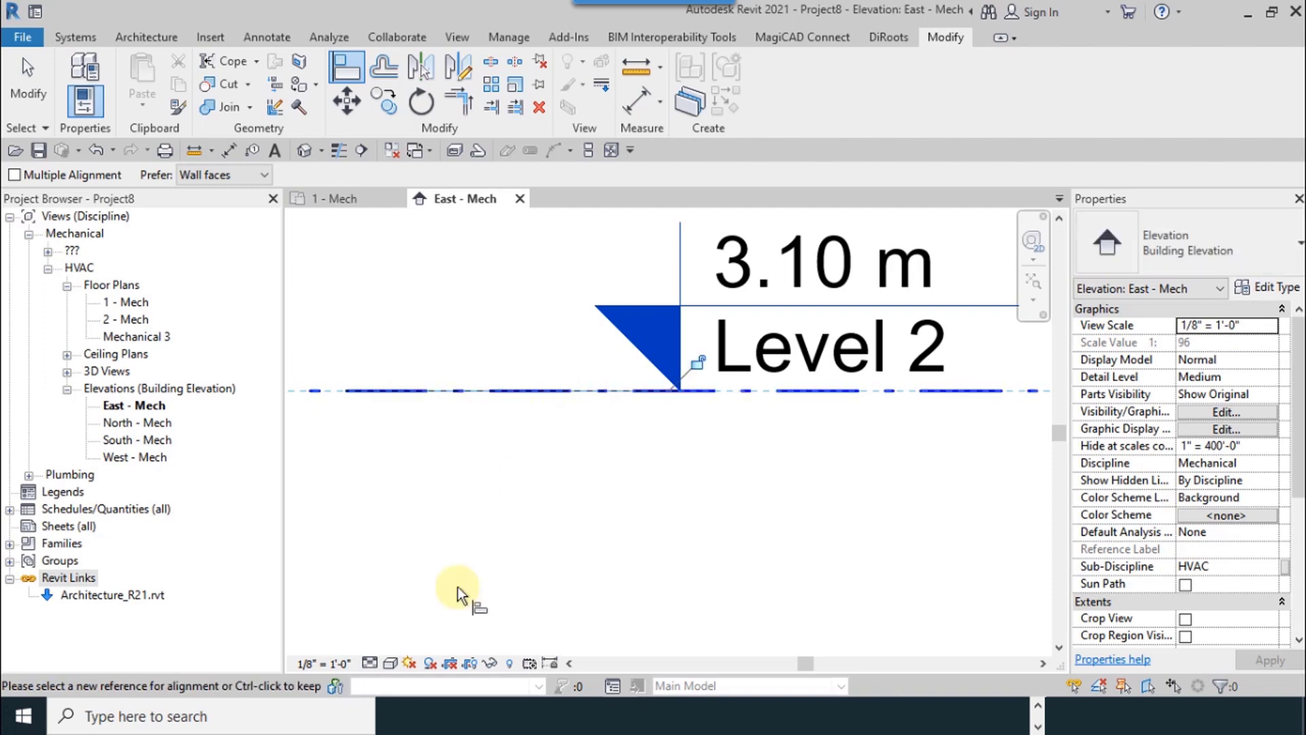
{"action": "scroll", "coordinate": [459, 495], "scroll_direction": "down", "scroll_amount": 3}
{"action": "middle_click_drag", "start_coordinate": [511, 403], "coordinate": [511, 438]}
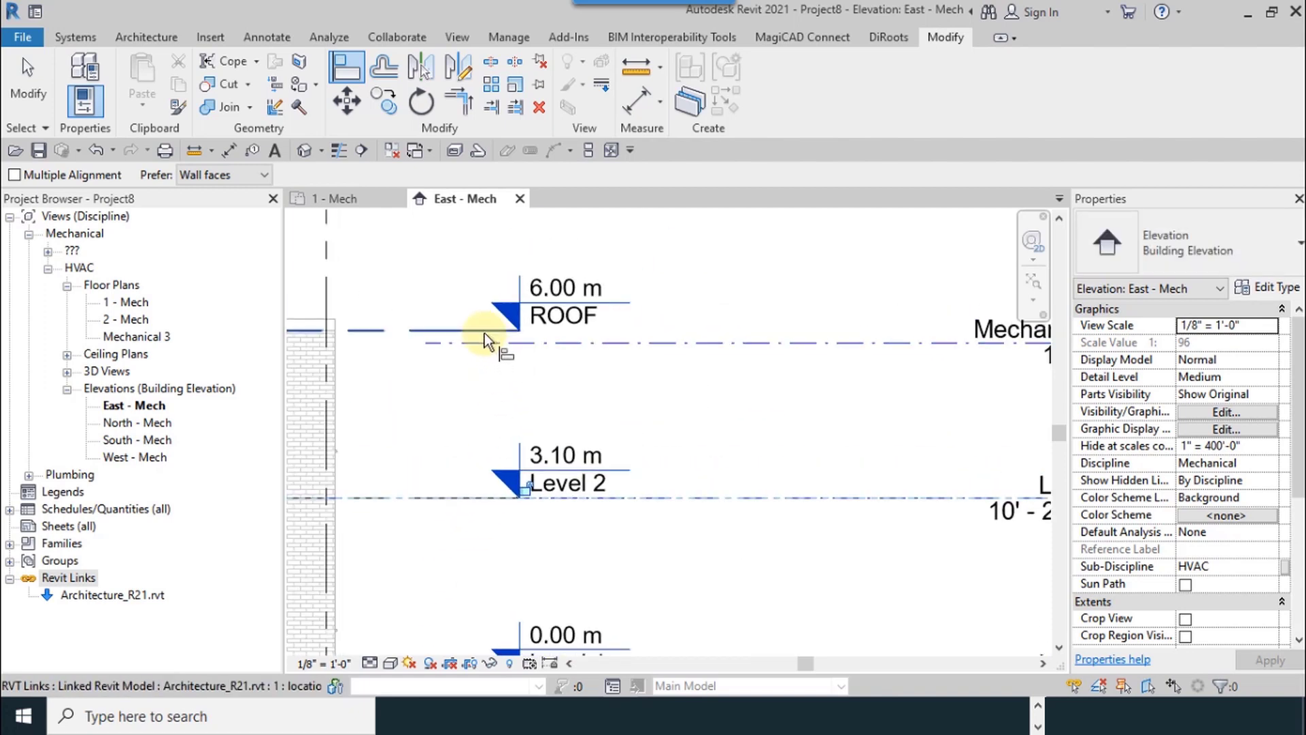
{"action": "left_click", "coordinate": [485, 332]}
{"action": "left_click", "coordinate": [496, 349]}
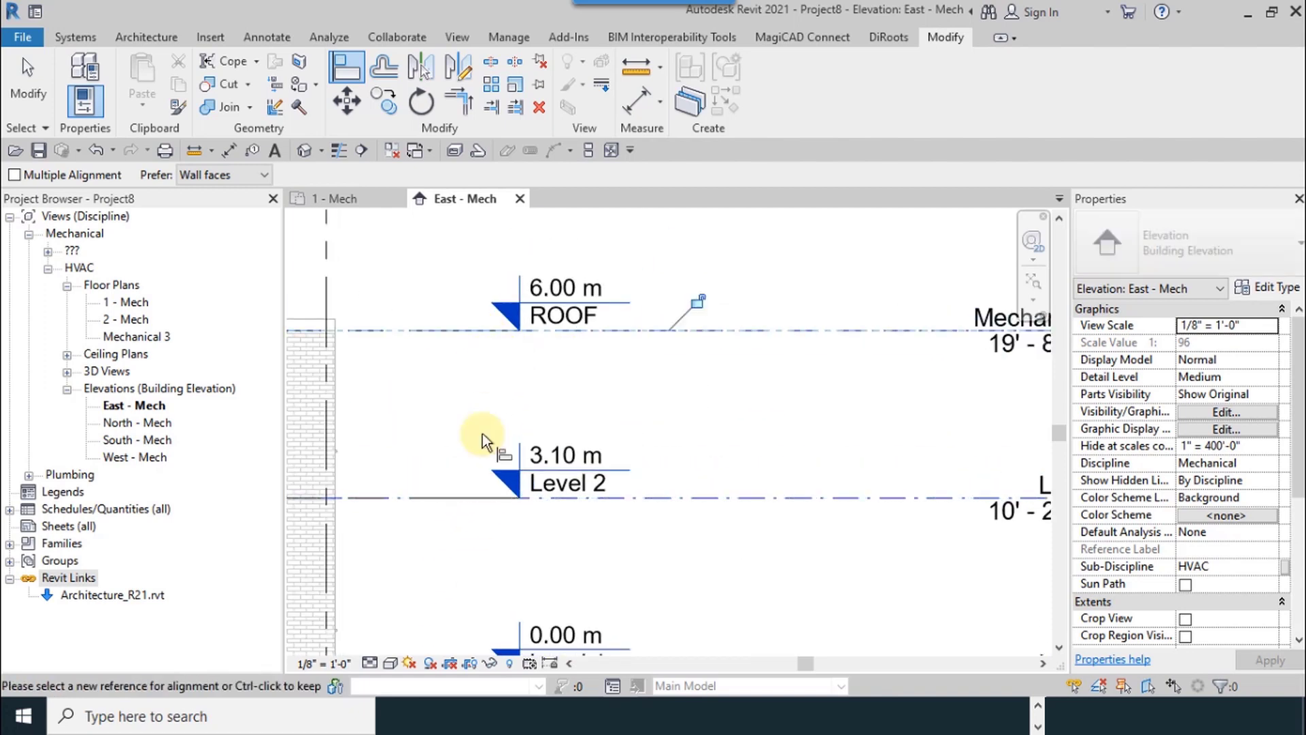
{"action": "middle_click_drag", "start_coordinate": [612, 408], "coordinate": [567, 350]}
{"action": "scroll", "coordinate": [602, 408], "scroll_direction": "down", "scroll_amount": 3}
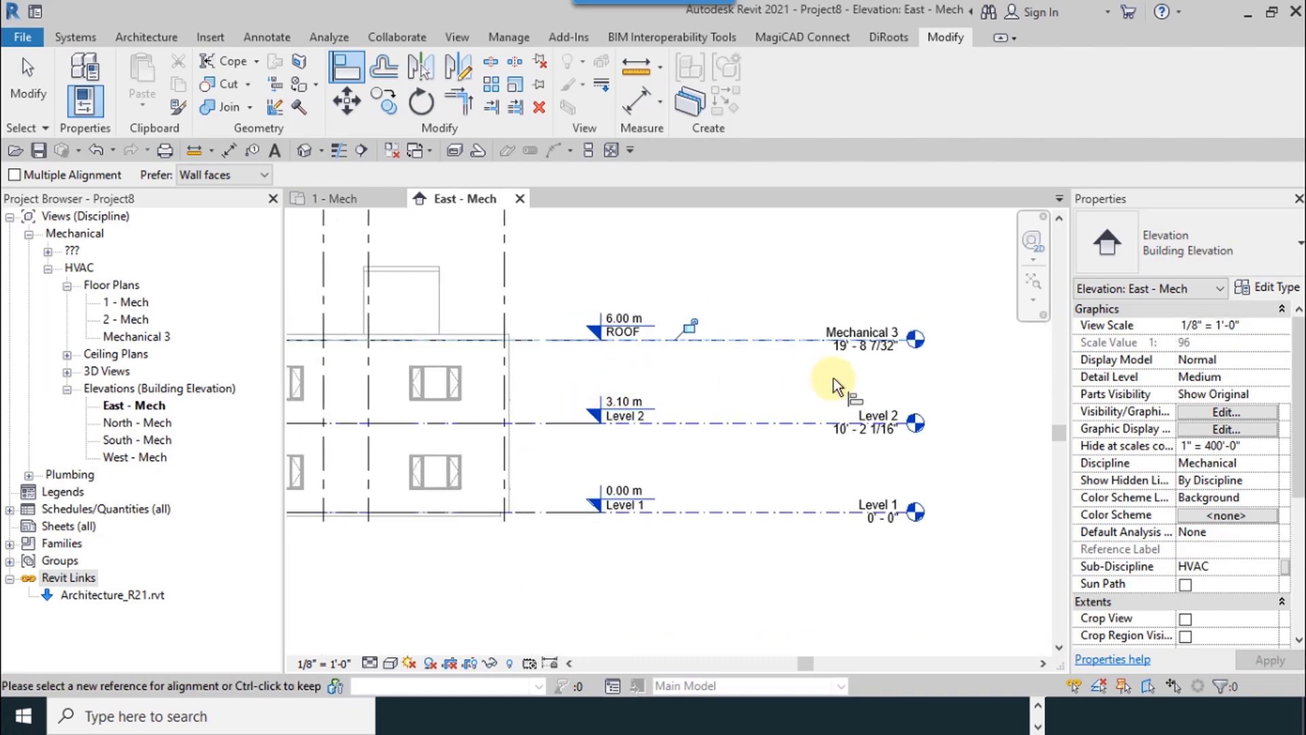
{"action": "scroll", "coordinate": [833, 379], "scroll_direction": "up", "scroll_amount": 3}
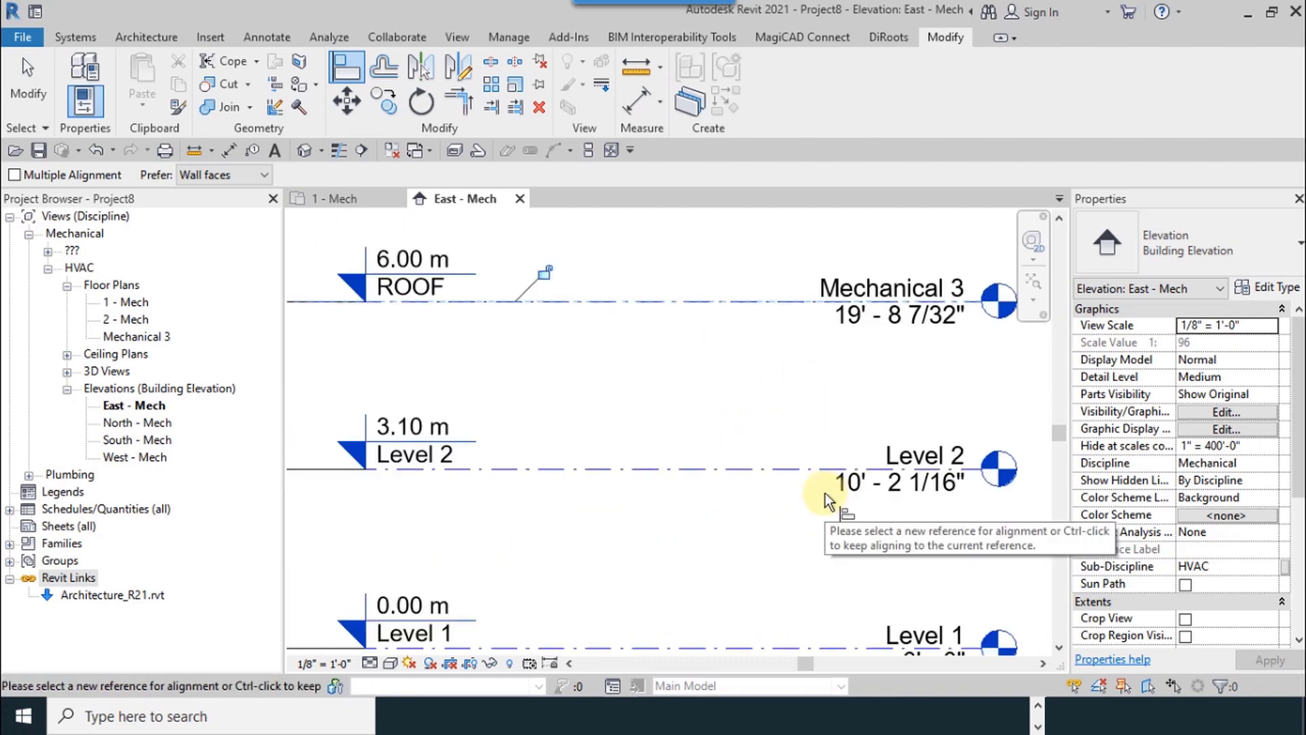
{"action": "scroll", "coordinate": [765, 377], "scroll_direction": "down", "scroll_amount": 3}
{"action": "scroll", "coordinate": [758, 375], "scroll_direction": "down", "scroll_amount": 2}
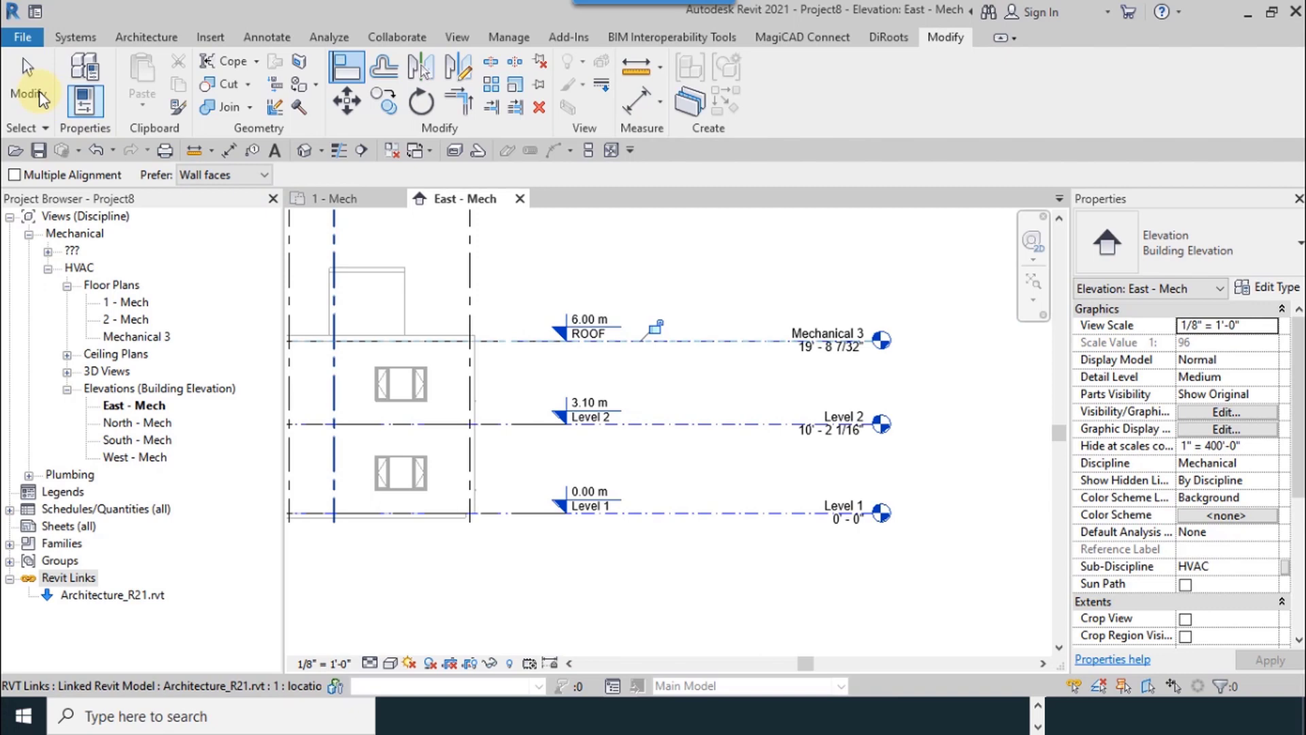
- Rename the mechanical Level 1 to MECH_Level 1 in the Properties palette
{"action": "left_click", "coordinate": [31, 94]}
{"action": "middle_click_drag", "start_coordinate": [907, 413], "coordinate": [901, 393]}
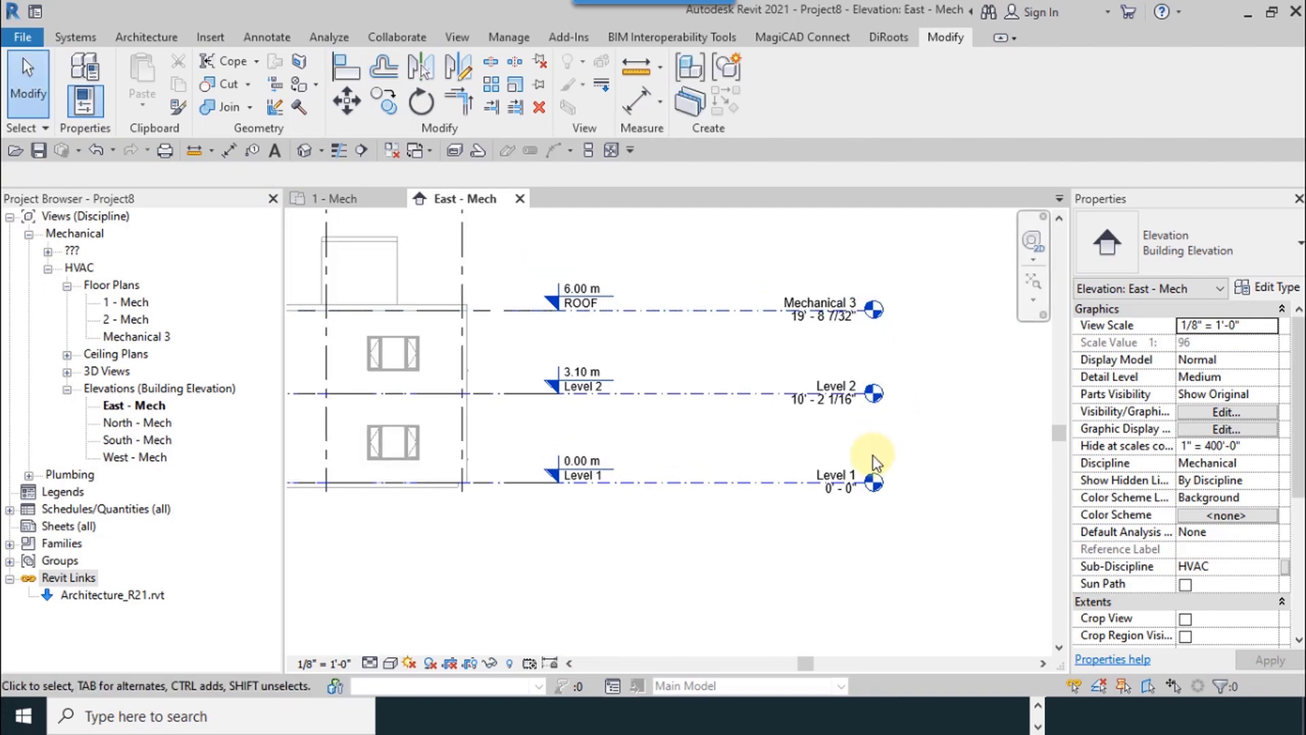
{"action": "scroll", "coordinate": [867, 449], "scroll_direction": "up", "scroll_amount": 3}
{"action": "scroll", "coordinate": [740, 418], "scroll_direction": "up", "scroll_amount": 3}
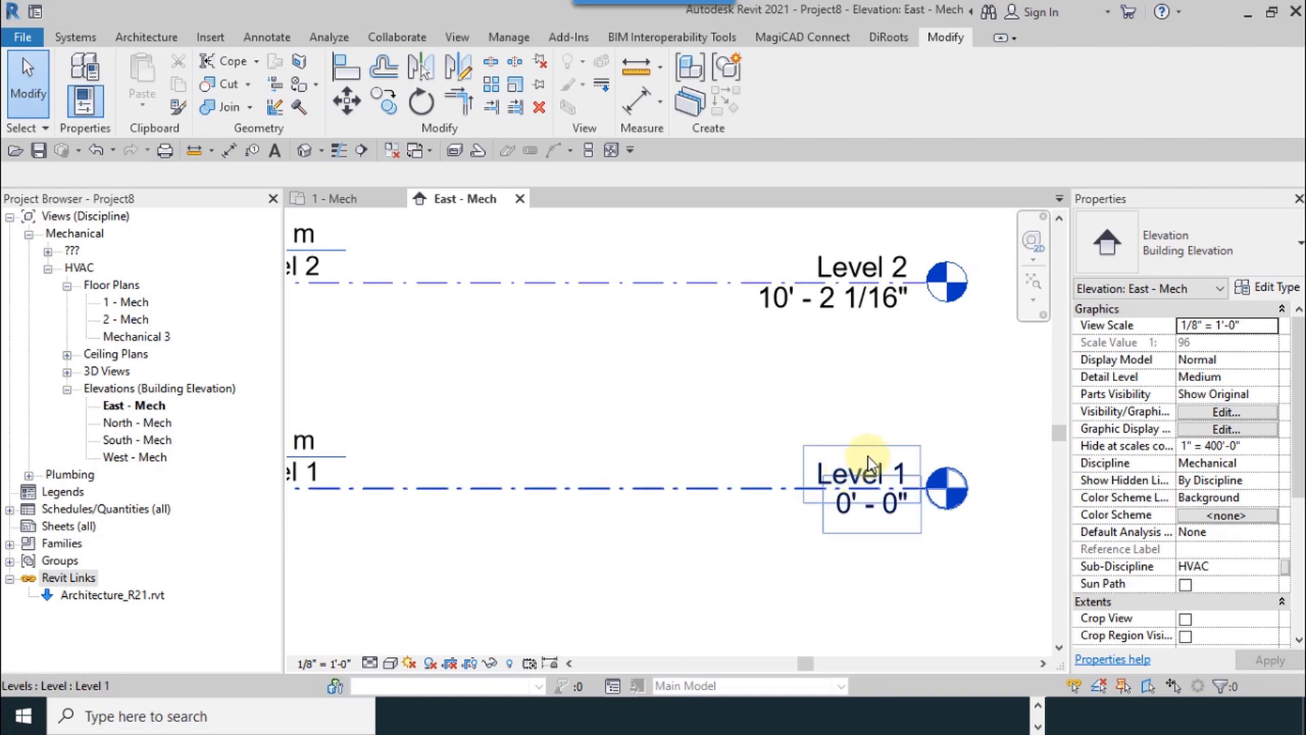
{"action": "scroll", "coordinate": [849, 475], "scroll_direction": "down", "scroll_amount": 3}
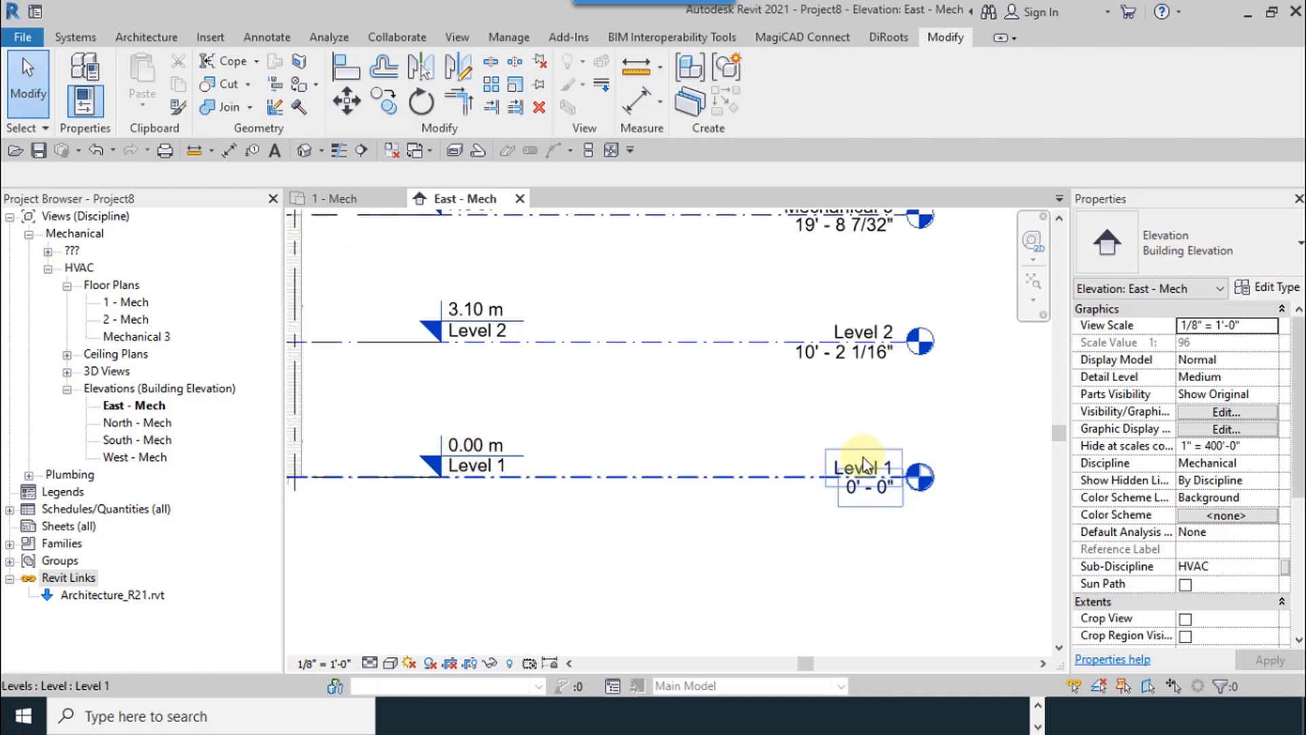
{"action": "left_click", "coordinate": [862, 467]}
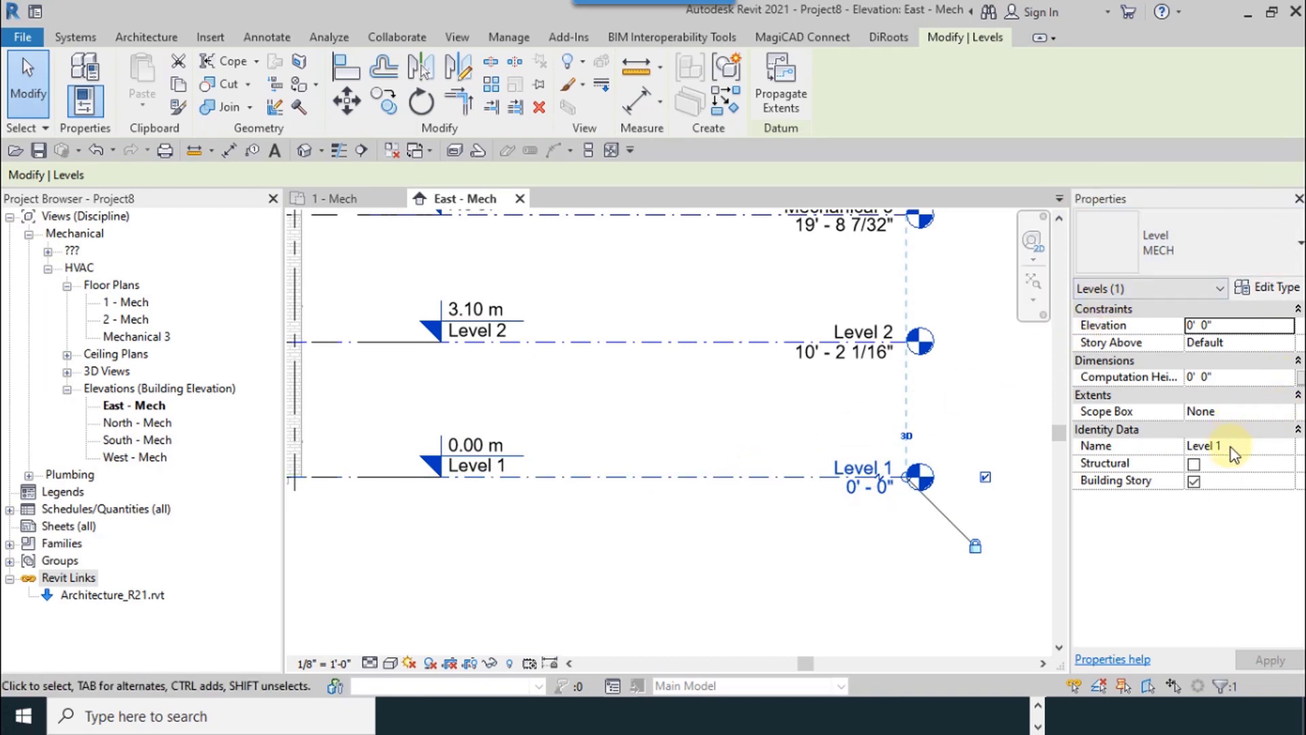
{"action": "left_click", "coordinate": [1208, 446]}
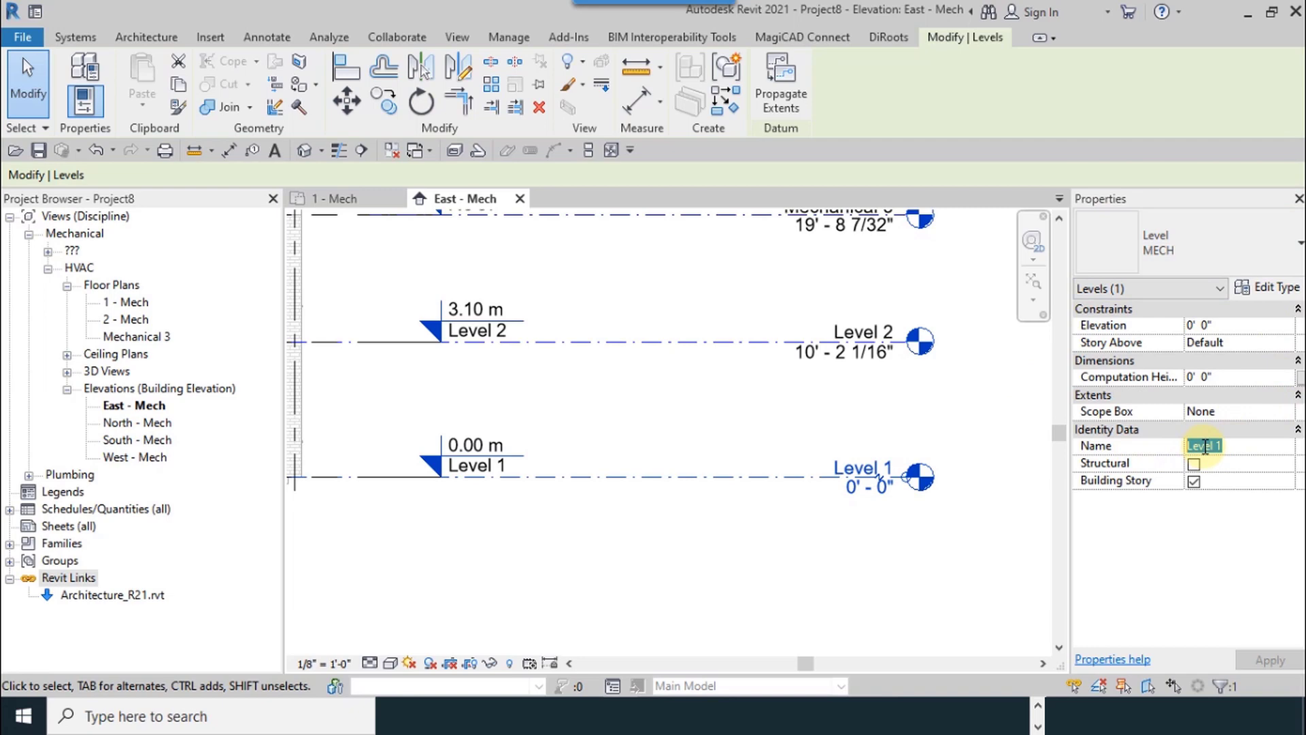
{"action": "key", "text": "Return"}
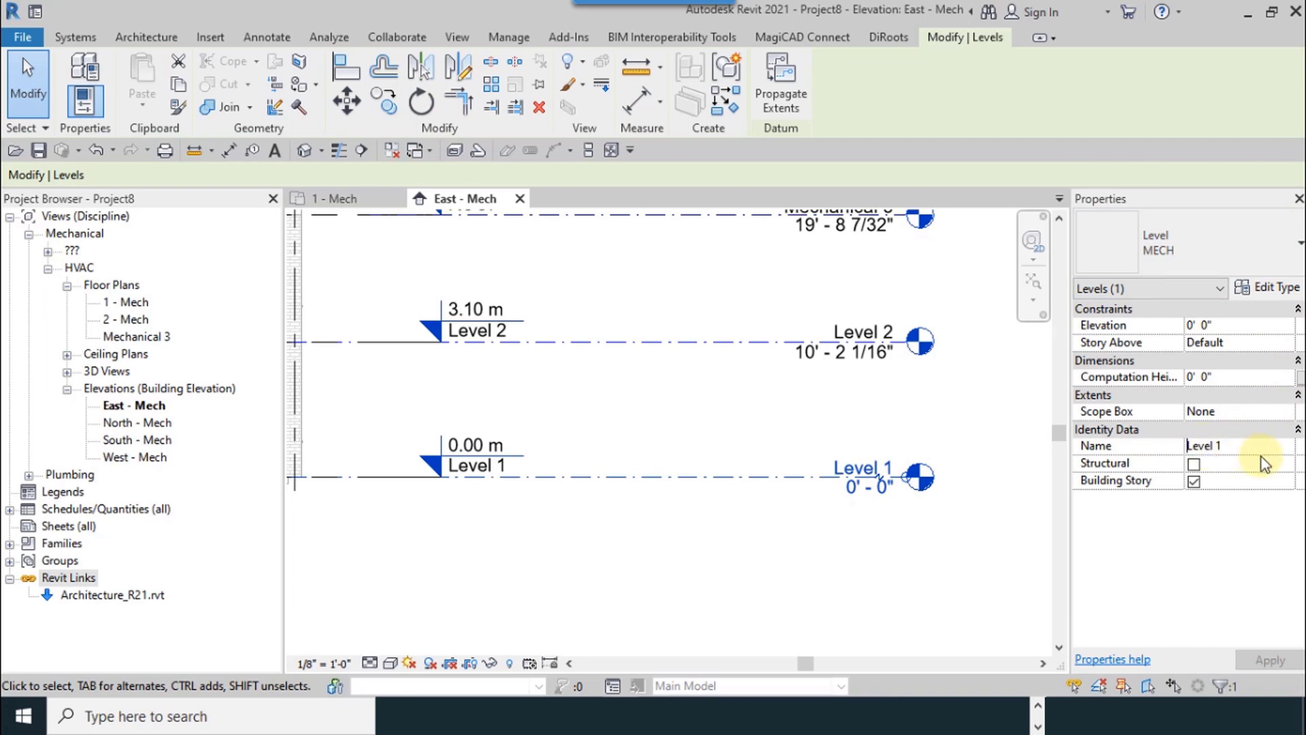
{"action": "type", "text": "M"}
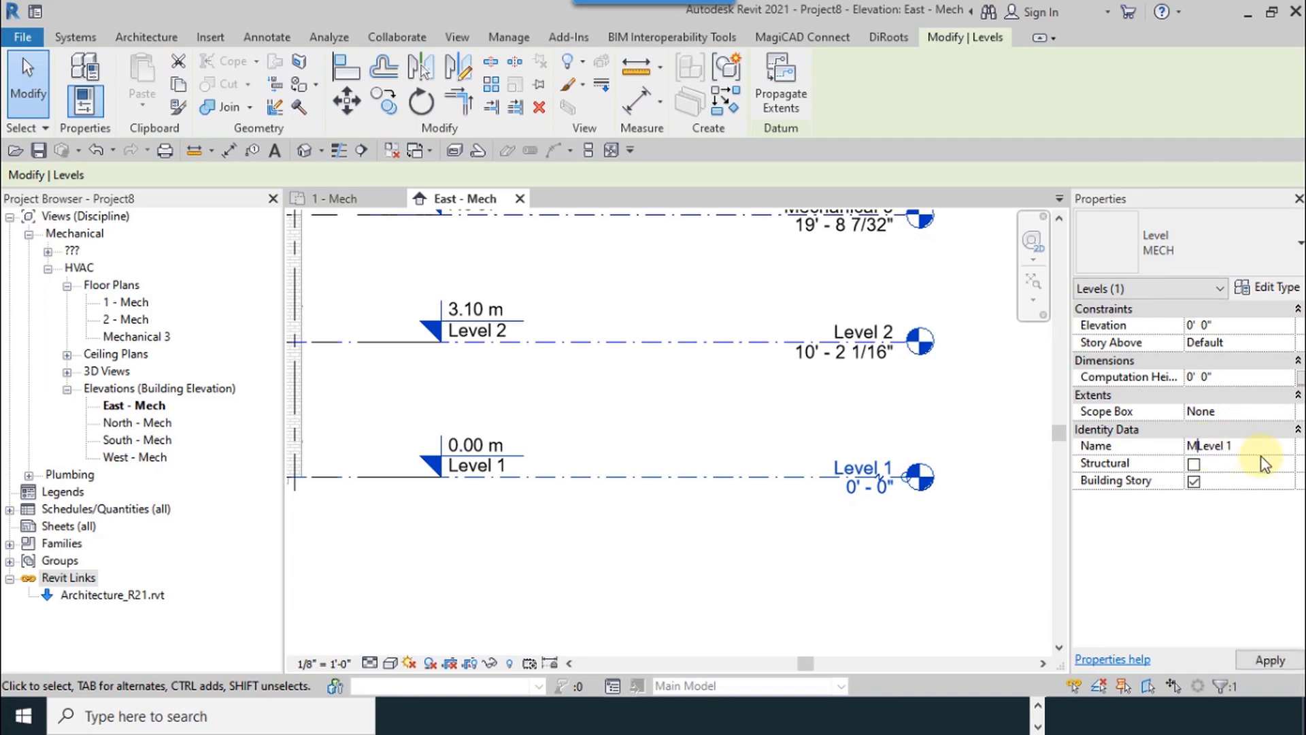
{"action": "type", "text": "E"}
{"action": "type", "text": "CH_"}
{"action": "left_click", "coordinate": [1269, 660]}
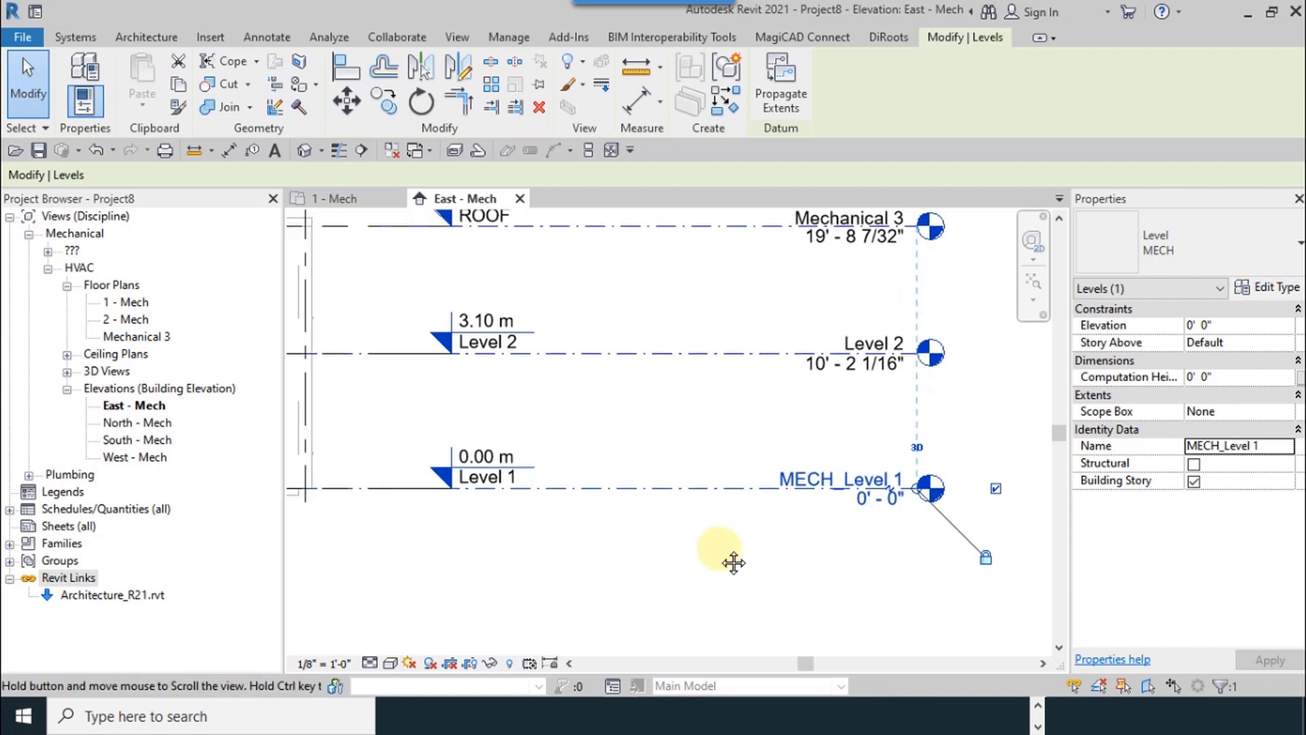
- Copy the MECH_Level 1 name and paste it onto the middle level, changing it to MECH_Level 2
{"action": "middle_click_drag", "start_coordinate": [707, 519], "coordinate": [719, 573]}
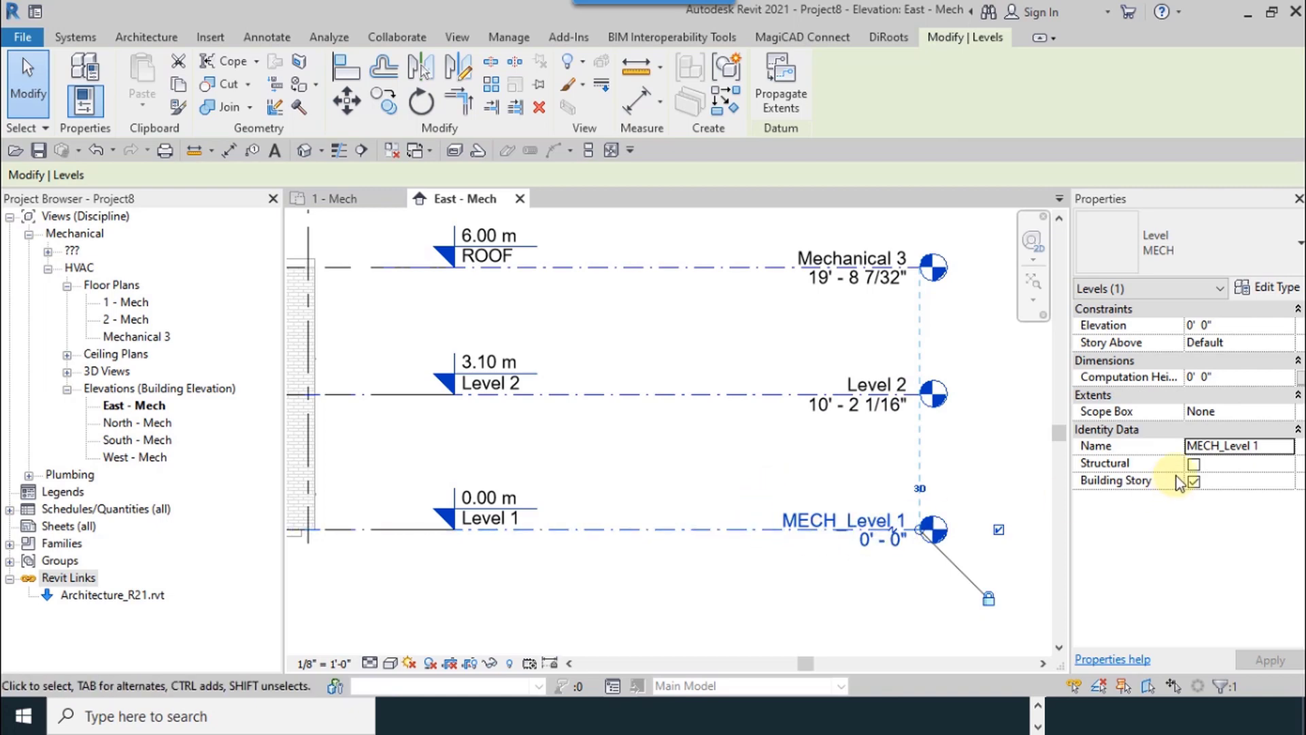
{"action": "left_click", "coordinate": [1265, 446]}
{"action": "left_click_drag", "start_coordinate": [1273, 446], "coordinate": [1181, 449]}
{"action": "key", "text": "ctrl+c"}
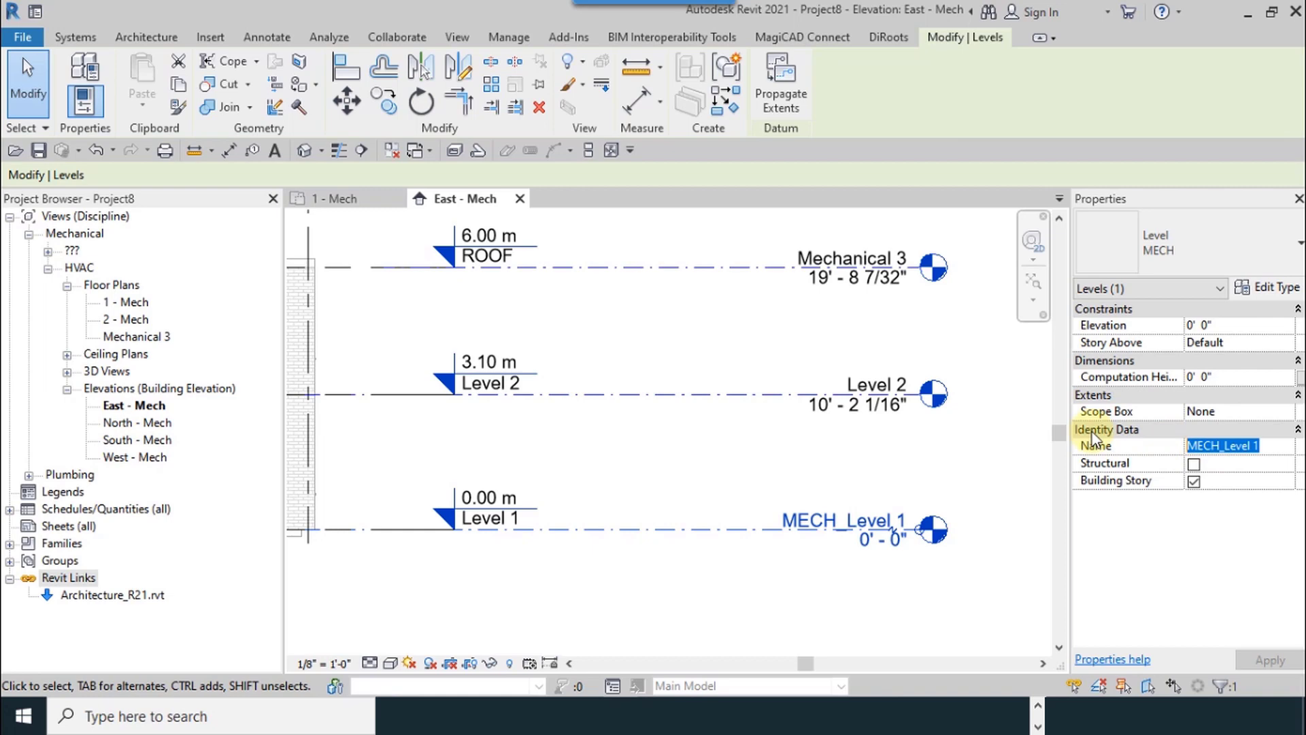
{"action": "left_click", "coordinate": [868, 394]}
{"action": "double_click", "coordinate": [1221, 445]}
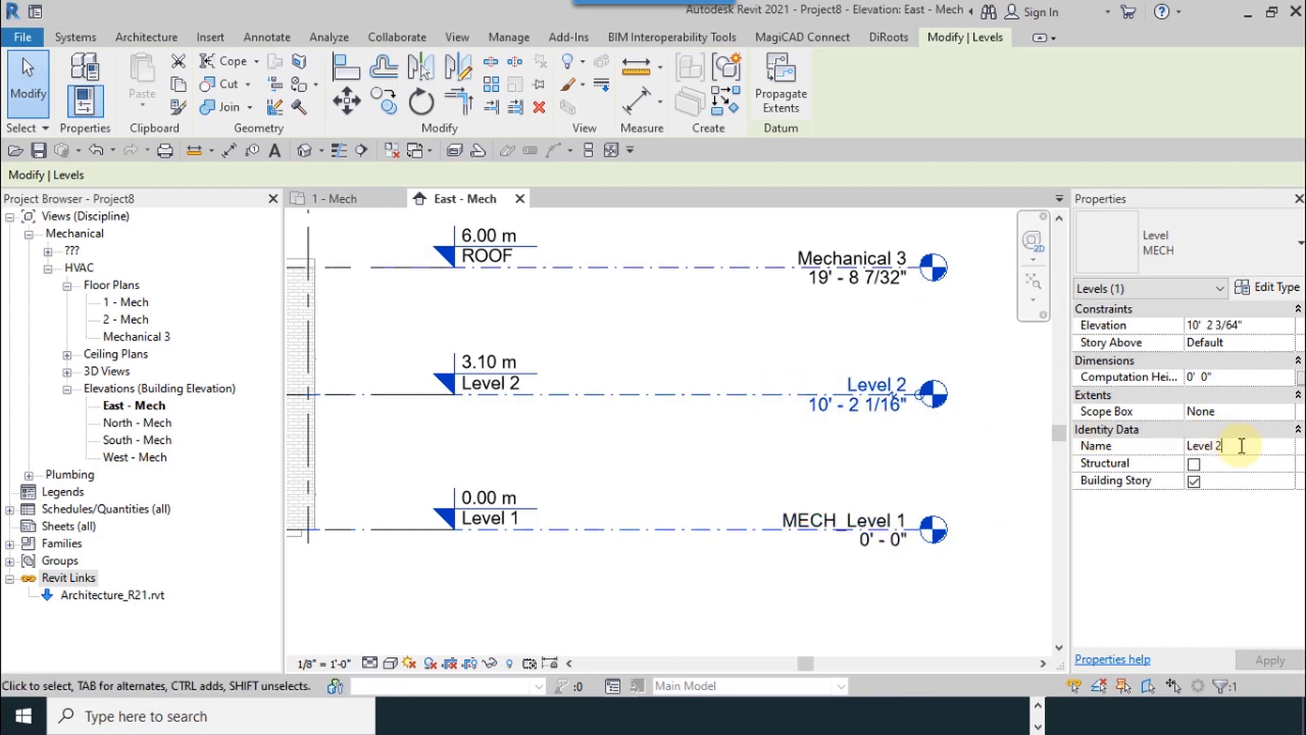
{"action": "key", "text": "ctrl+v"}
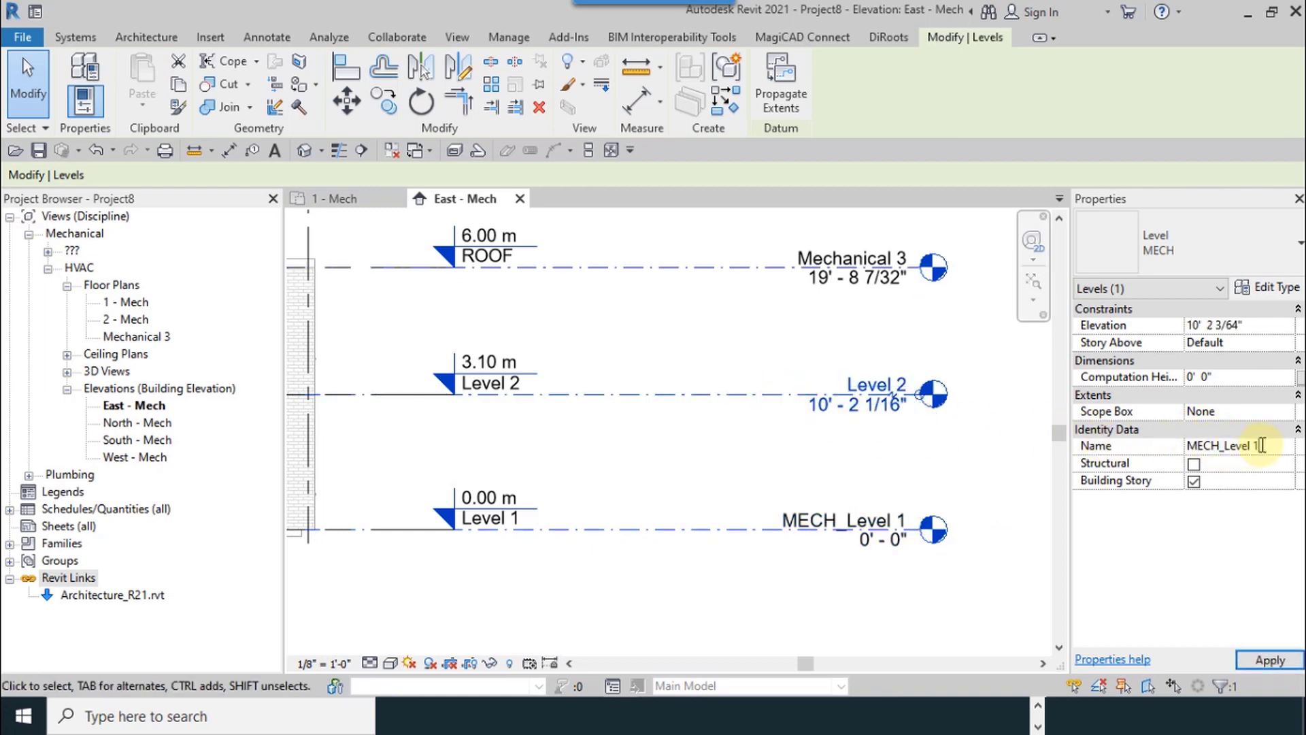
{"action": "key", "text": "BackSpace"}
{"action": "type", "text": "2"}
{"action": "key", "text": "Return"}
- Rename Mechanical 3 to MECH_ROOF on the elevation and accept renaming its floor plan view
{"action": "left_click", "coordinate": [856, 461]}
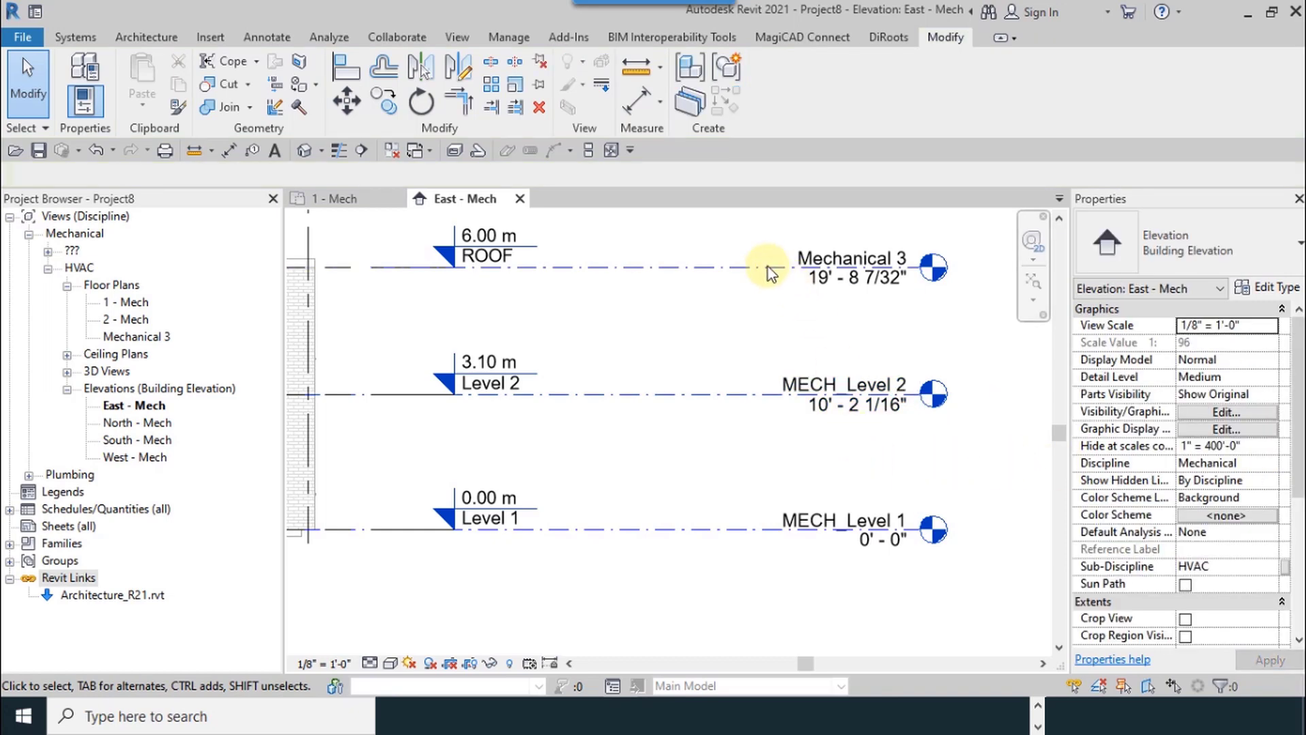
{"action": "left_click", "coordinate": [817, 264]}
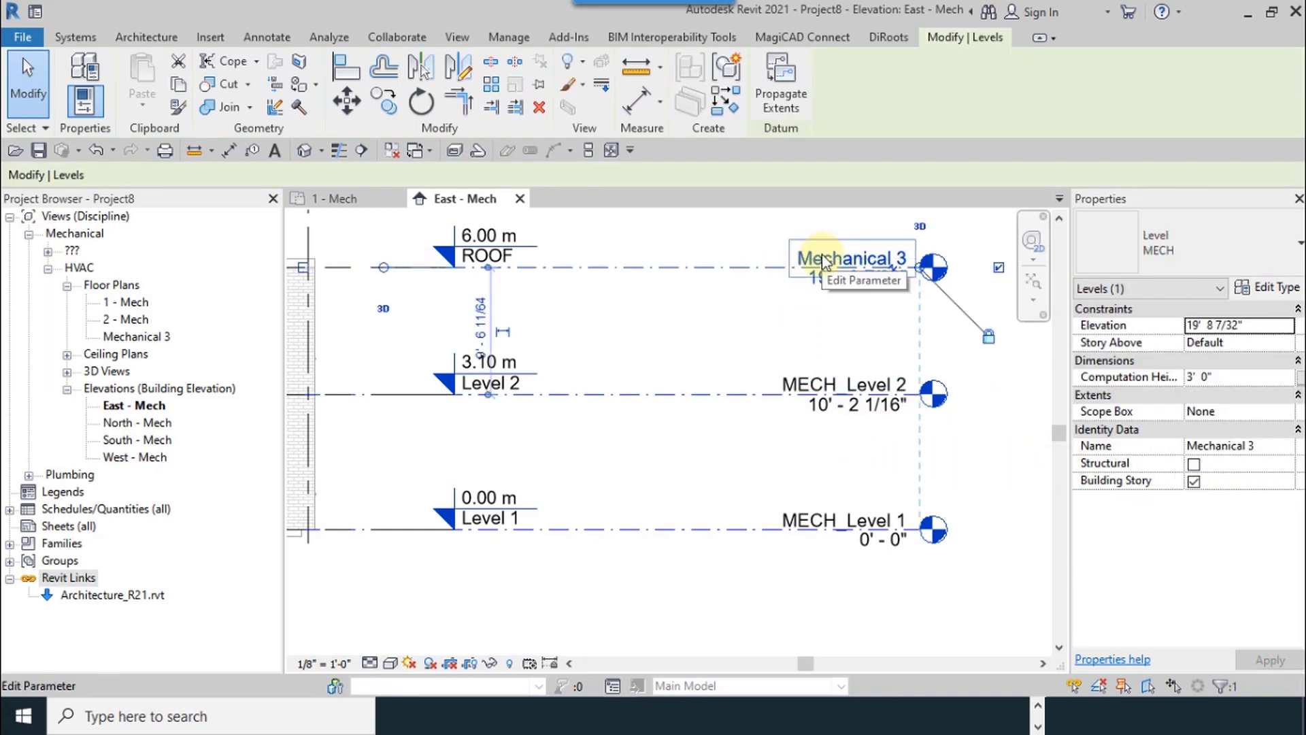
{"action": "left_click", "coordinate": [864, 262]}
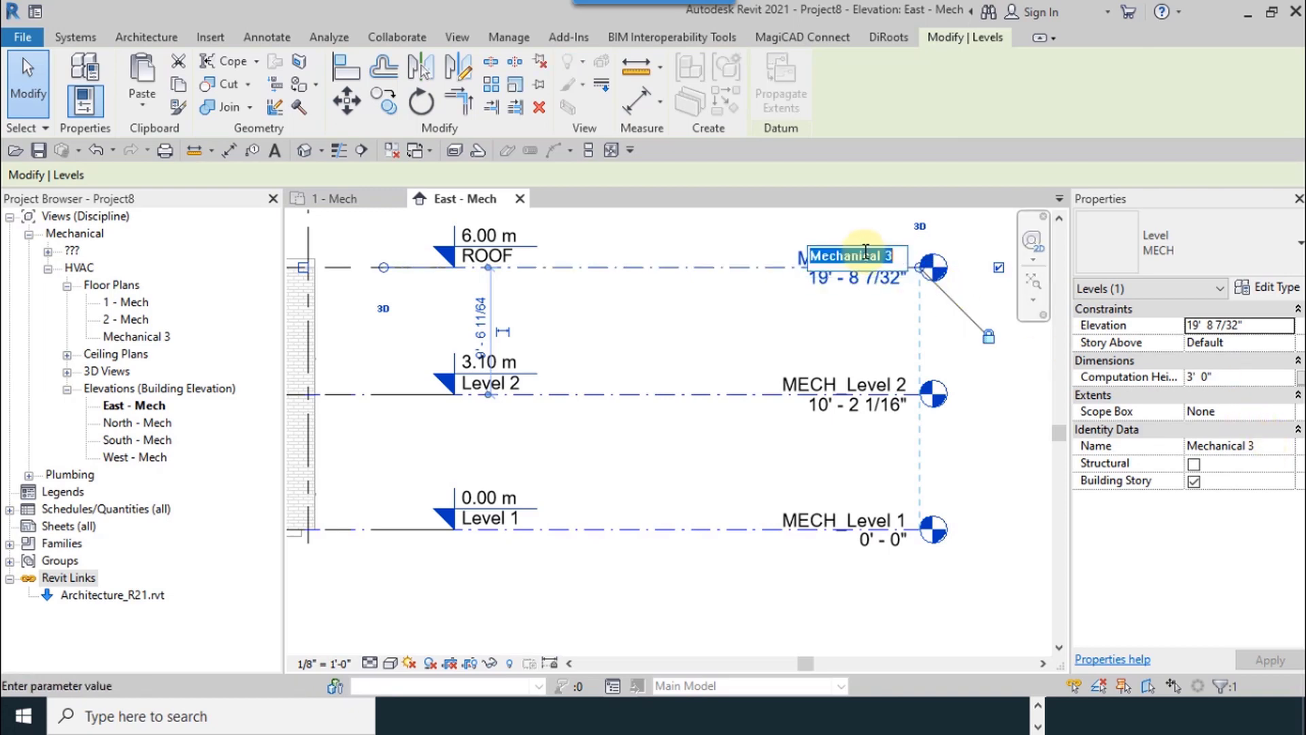
{"action": "type", "text": "MECH_Level 1"}
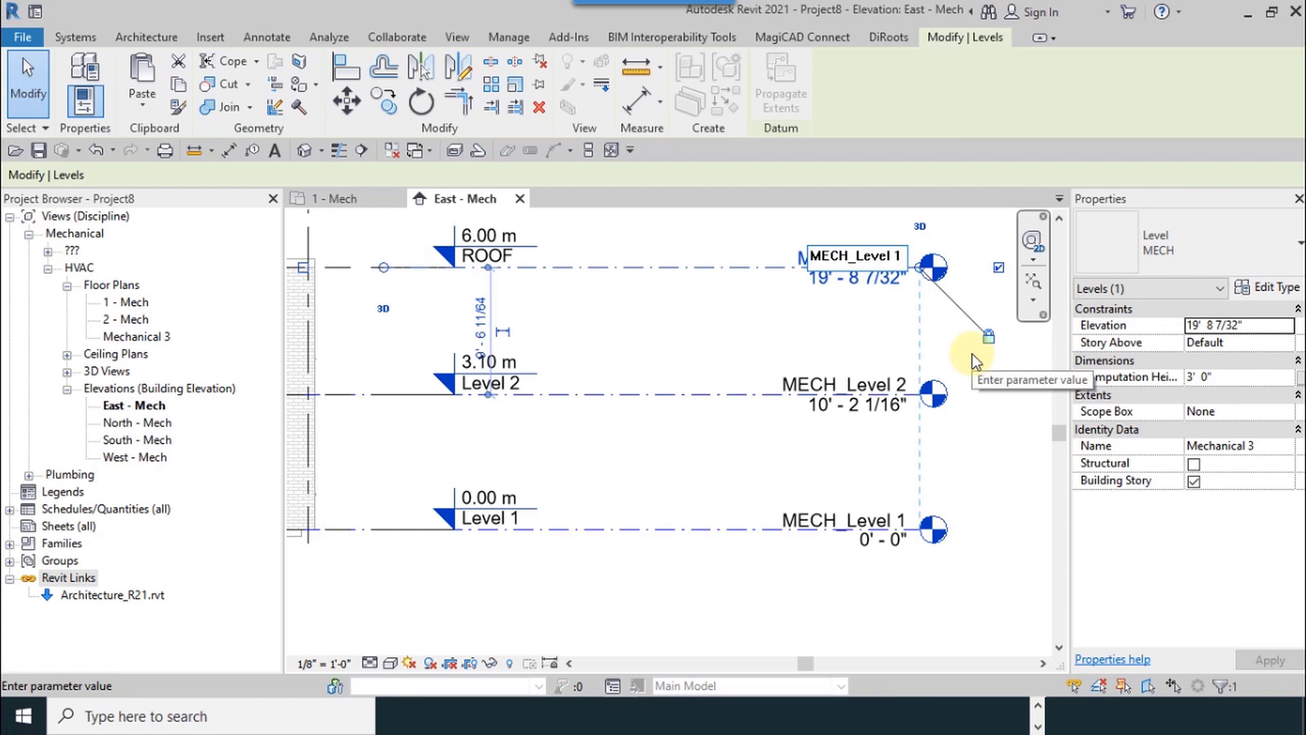
{"action": "key", "text": "BackSpace"}
{"action": "key", "text": "BackSpace"}
{"action": "key", "text": "BackSpace"}
{"action": "key", "text": "BackSpace"}
{"action": "key", "text": "BackSpace"}
{"action": "key", "text": "BackSpace"}
{"action": "key", "text": "BackSpace"}
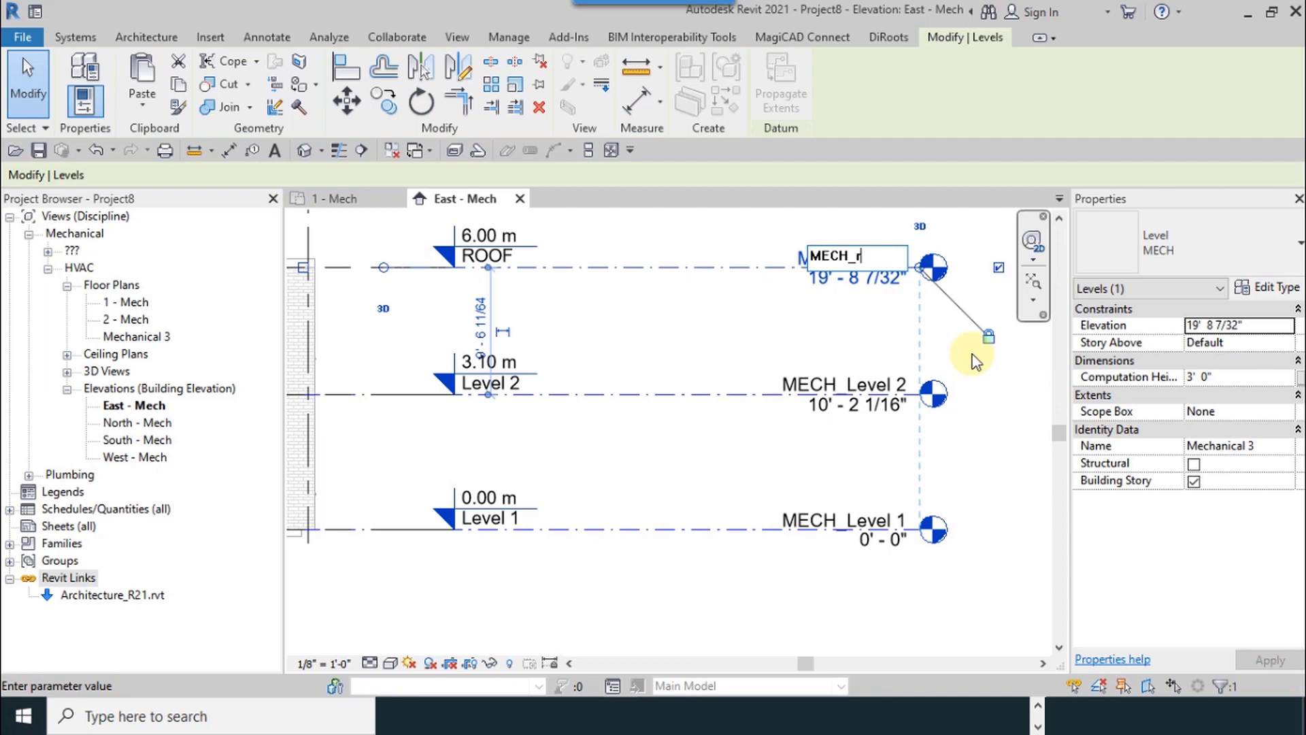
{"action": "type", "text": "OO"}
{"action": "type", "text": "F"}
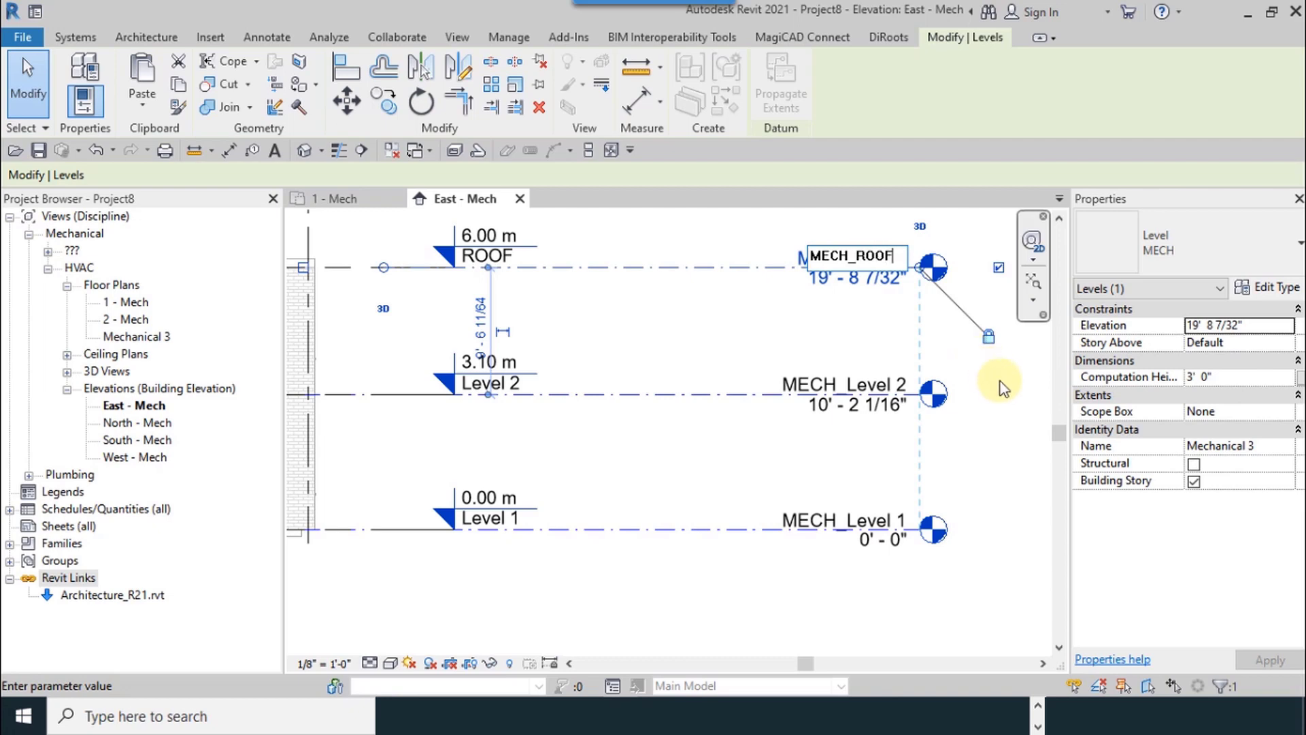
{"action": "key", "text": "Return"}
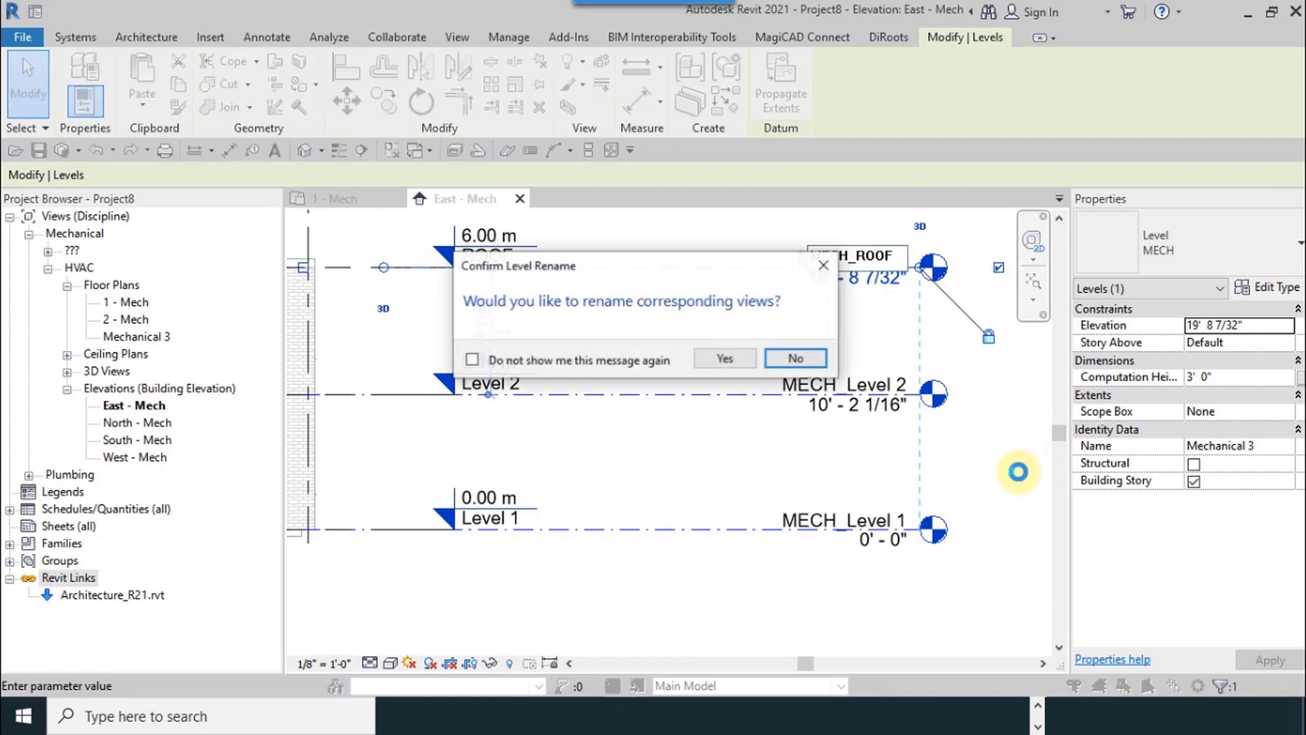
{"action": "left_click_drag", "start_coordinate": [673, 297], "coordinate": [729, 418]}
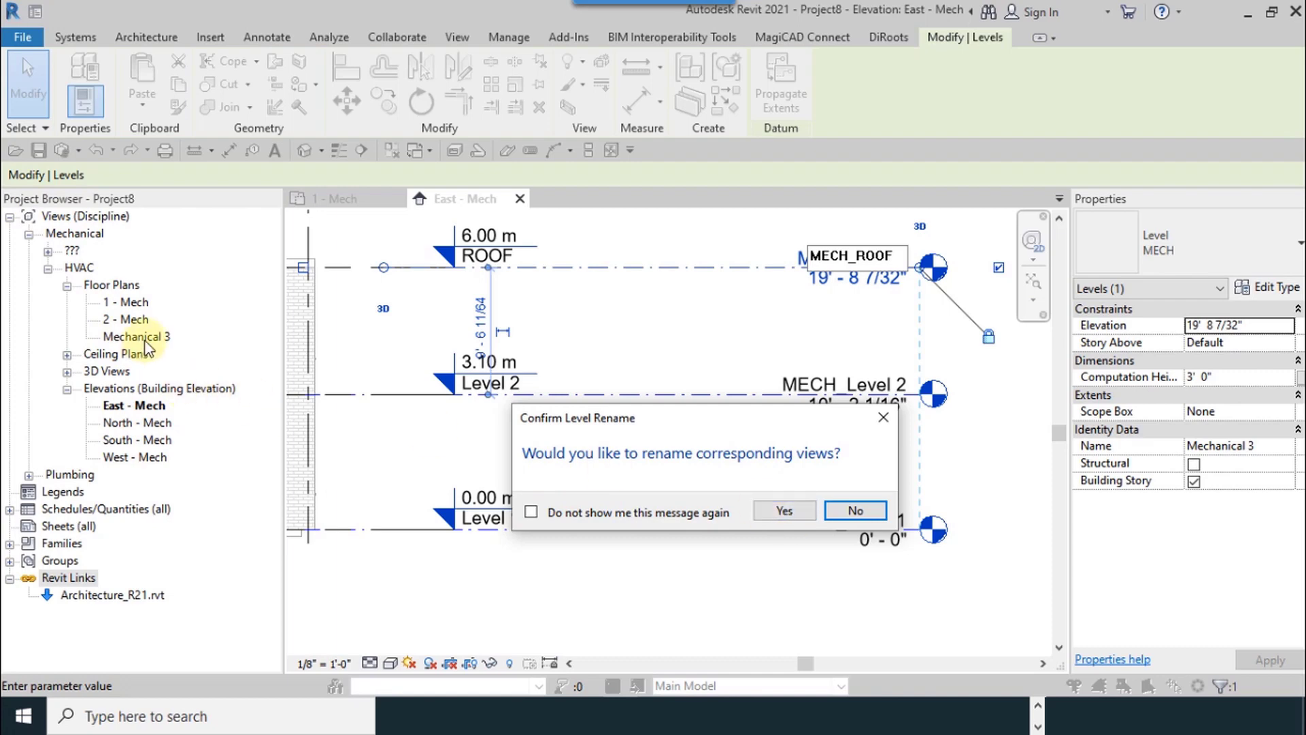
{"action": "left_click", "coordinate": [784, 511]}
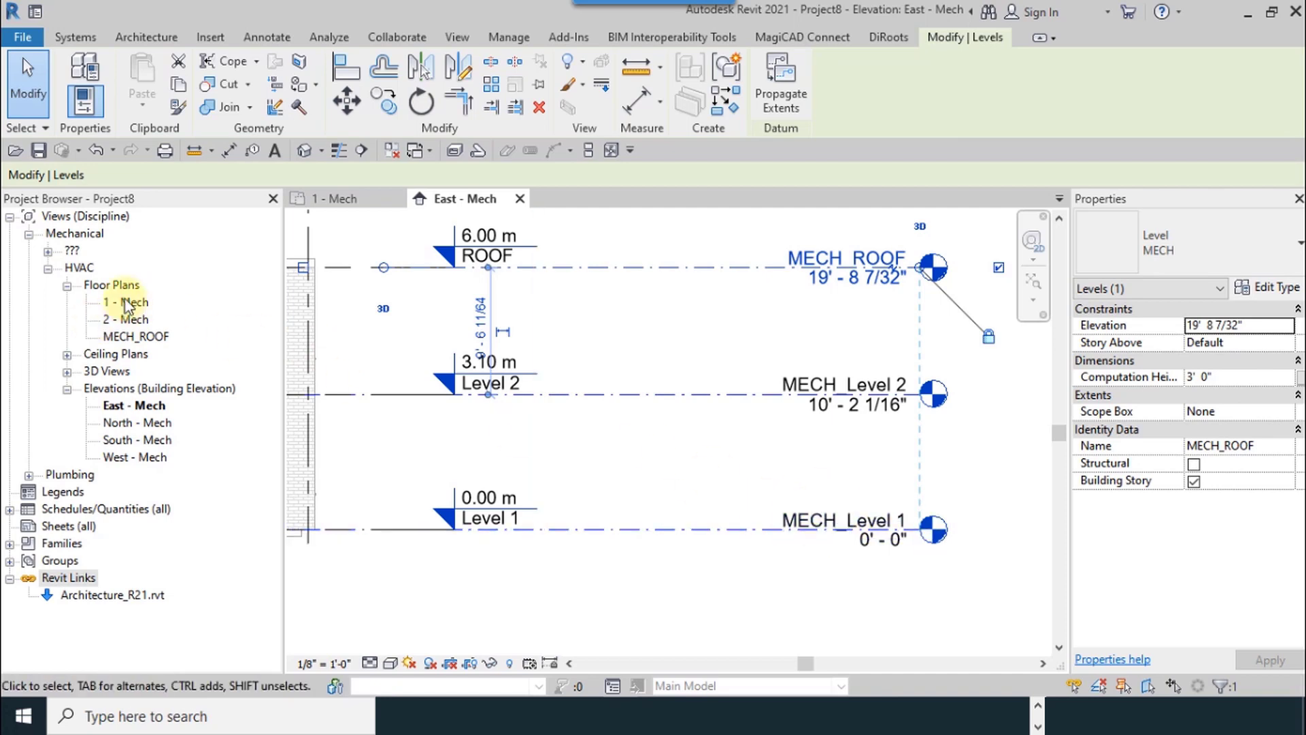
- Rename the 1 - Mech floor plan view to MECH_Level 1
{"action": "left_click", "coordinate": [832, 519]}
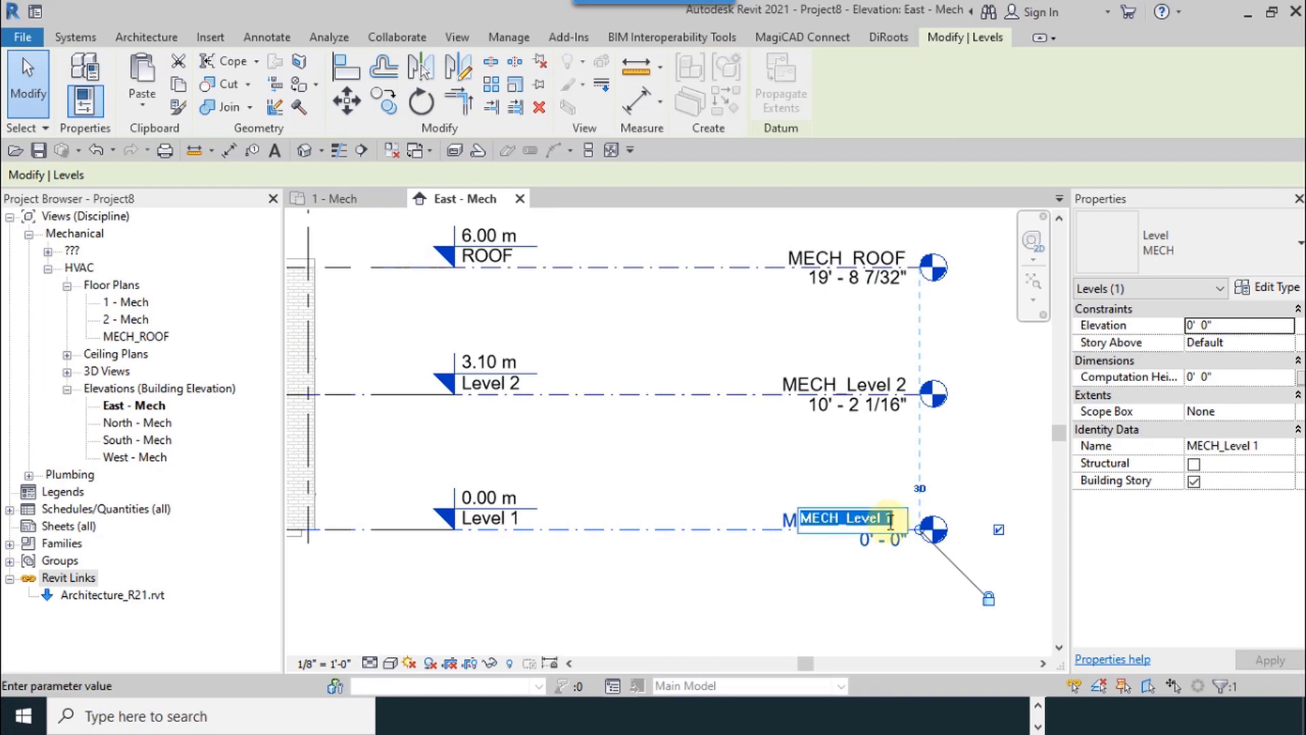
{"action": "left_click", "coordinate": [815, 567]}
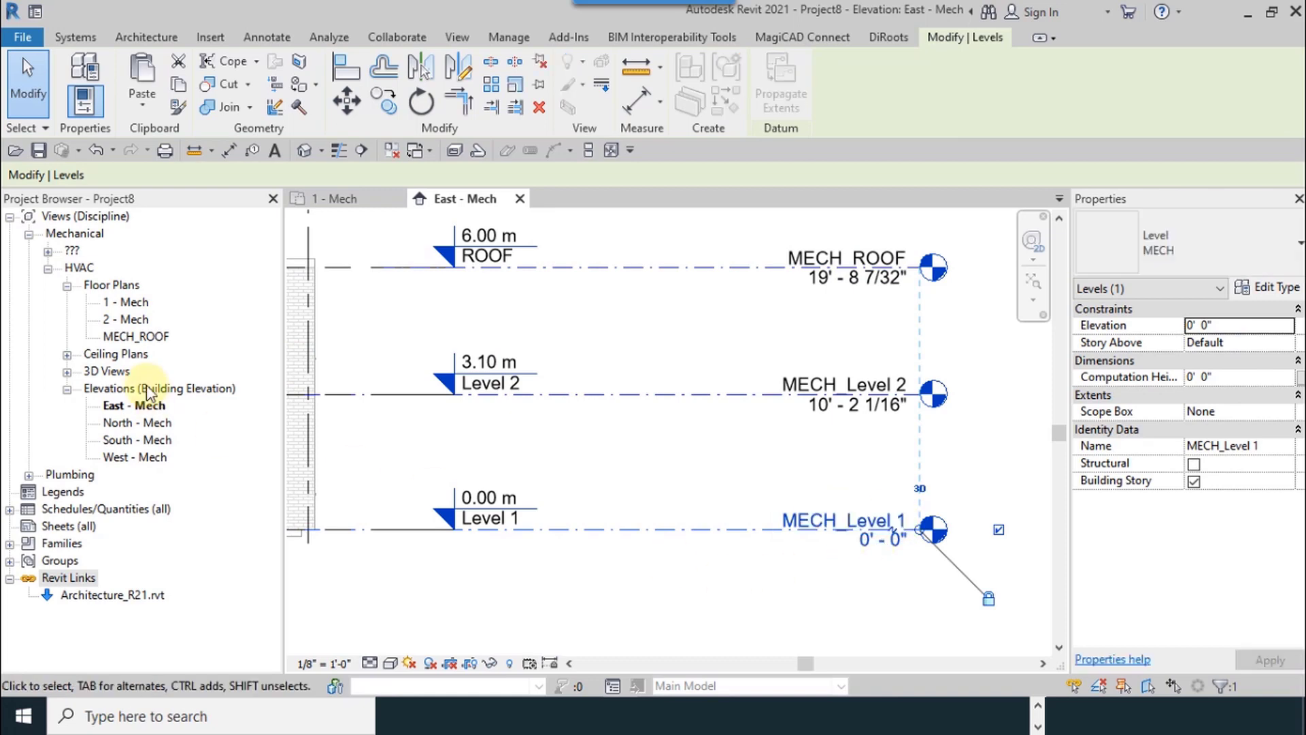
{"action": "left_click", "coordinate": [125, 302]}
{"action": "key", "text": "F2"}
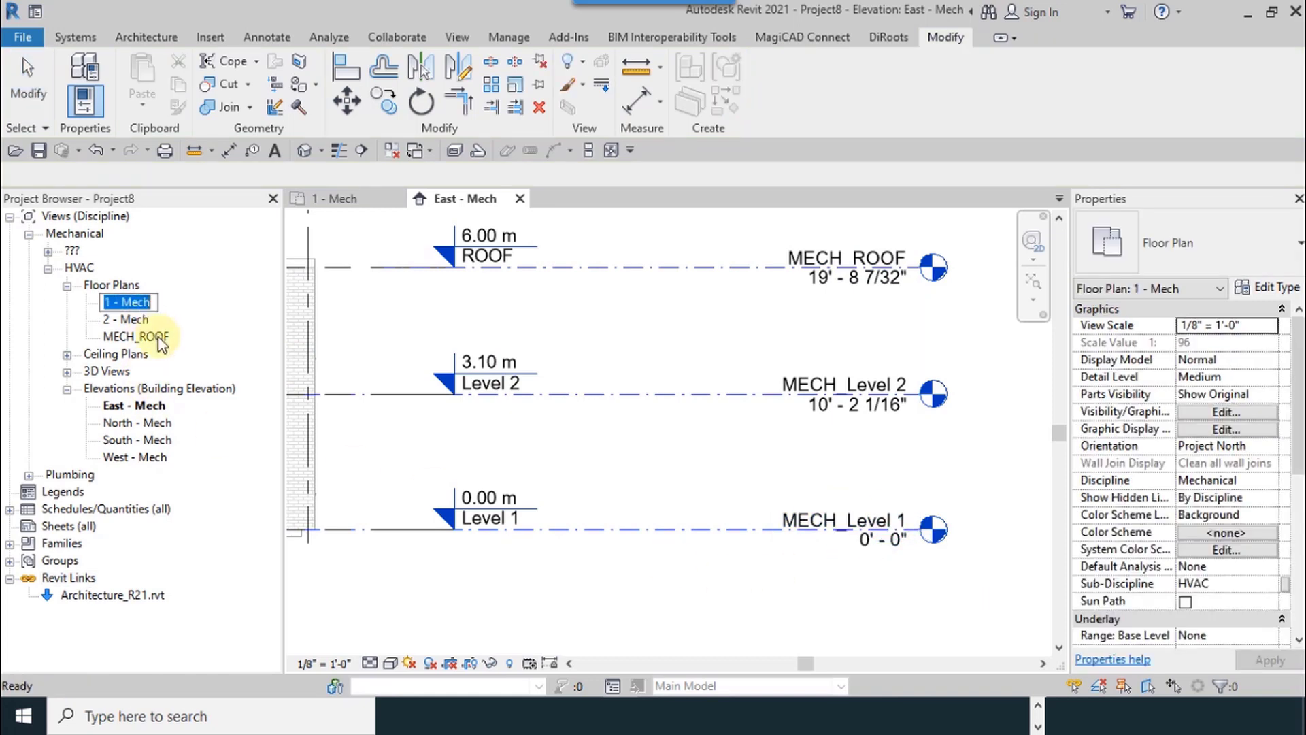
{"action": "type", "text": "MECH_Level 1"}
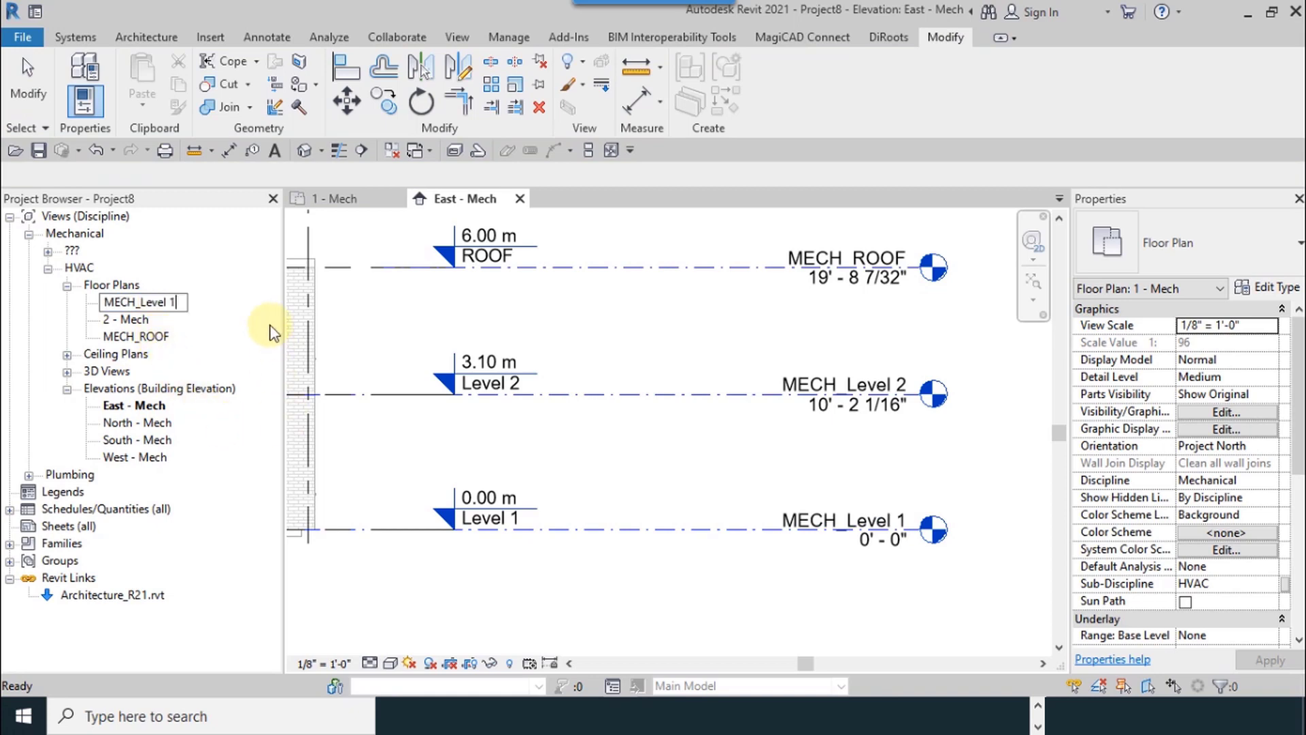
{"action": "key", "text": "Return"}
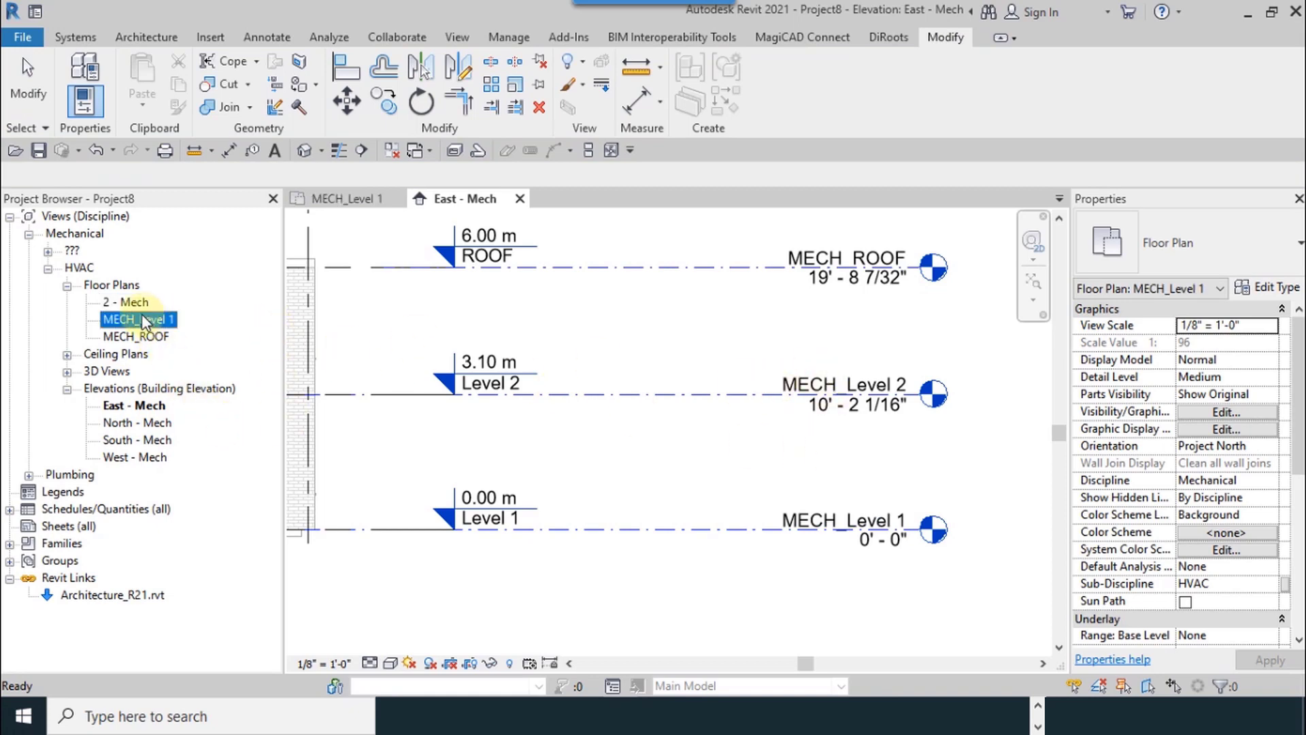
- Rename the 2 - Mech floor plan view to MECH_Level 2, then pan the East - Mech elevation
{"action": "left_click", "coordinate": [135, 336]}
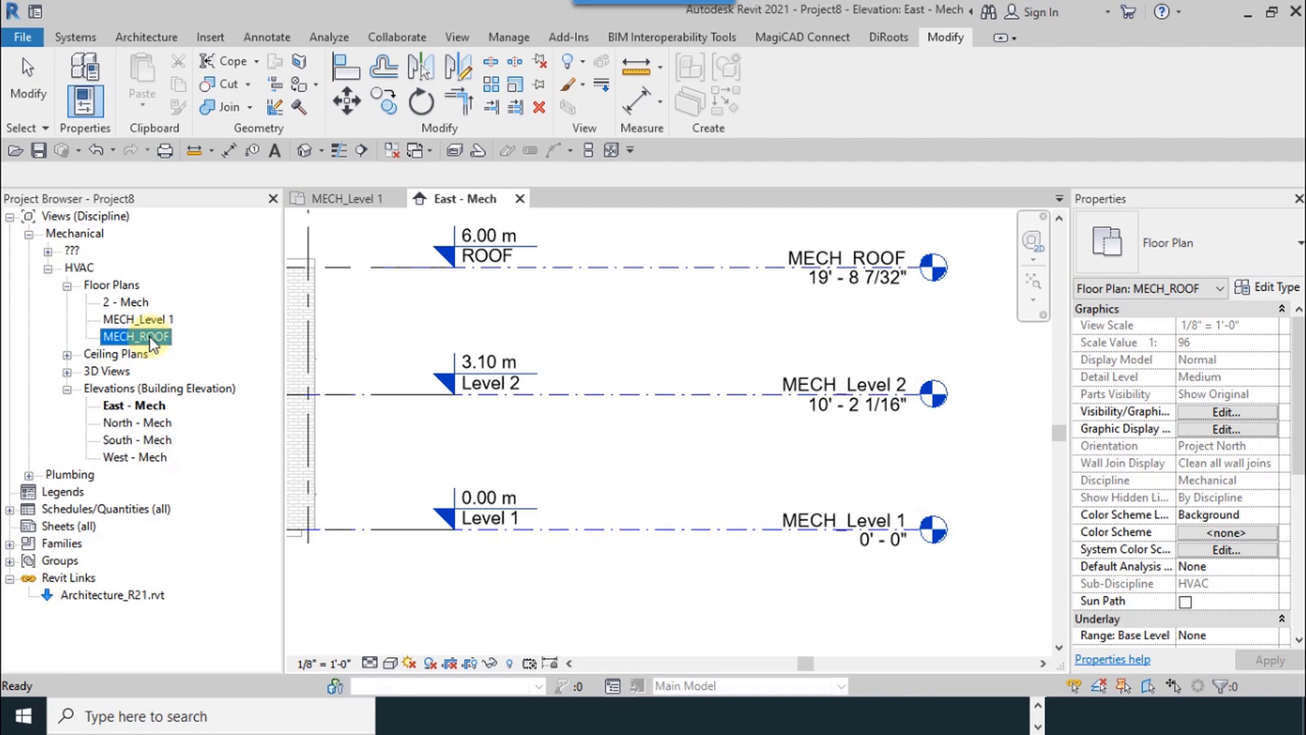
{"action": "left_click", "coordinate": [127, 302]}
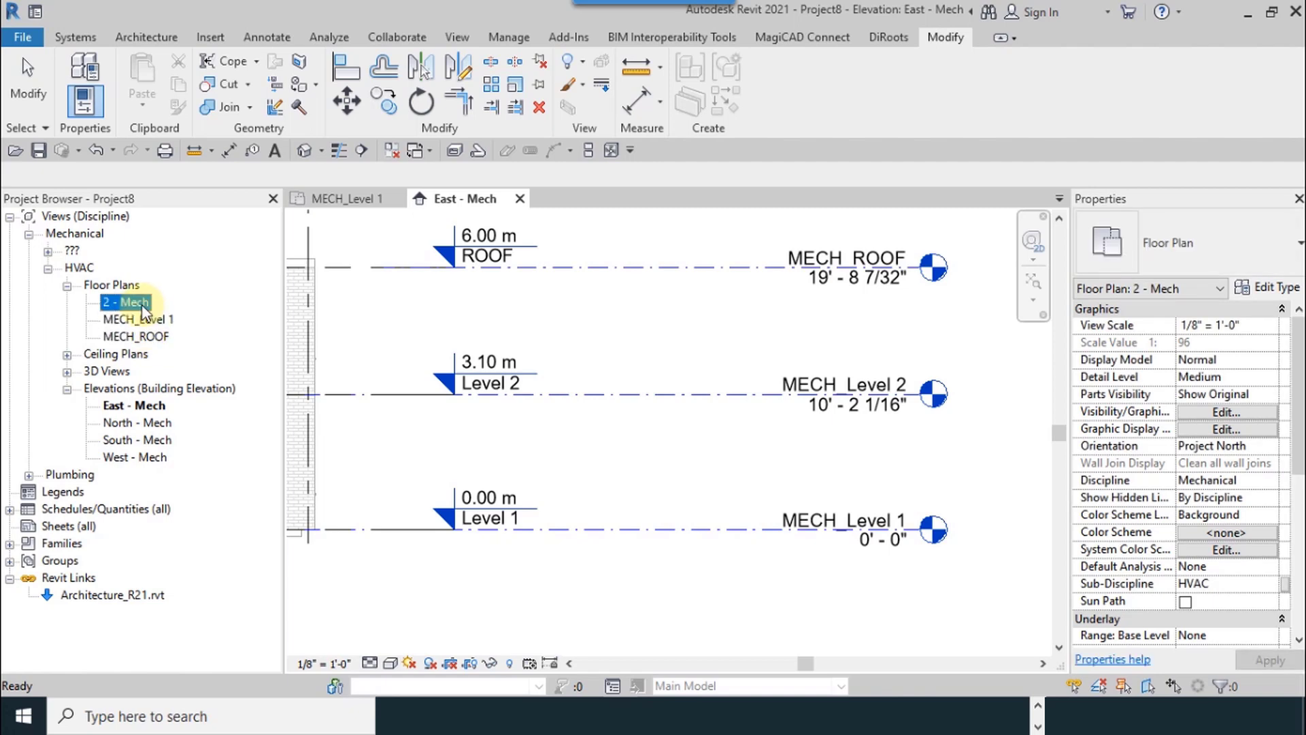
{"action": "left_click", "coordinate": [126, 302]}
{"action": "type", "text": "MECH_Level 1"}
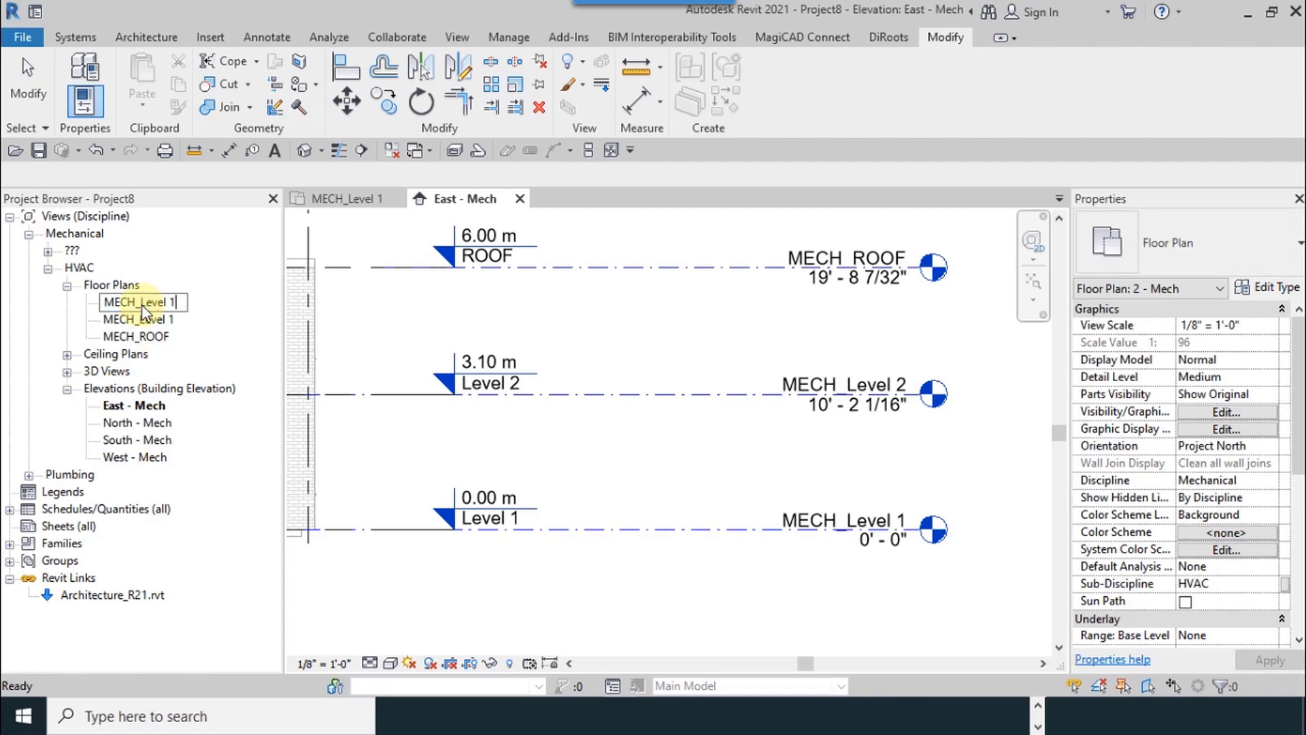
{"action": "key", "text": "BackSpace"}
{"action": "type", "text": "2"}
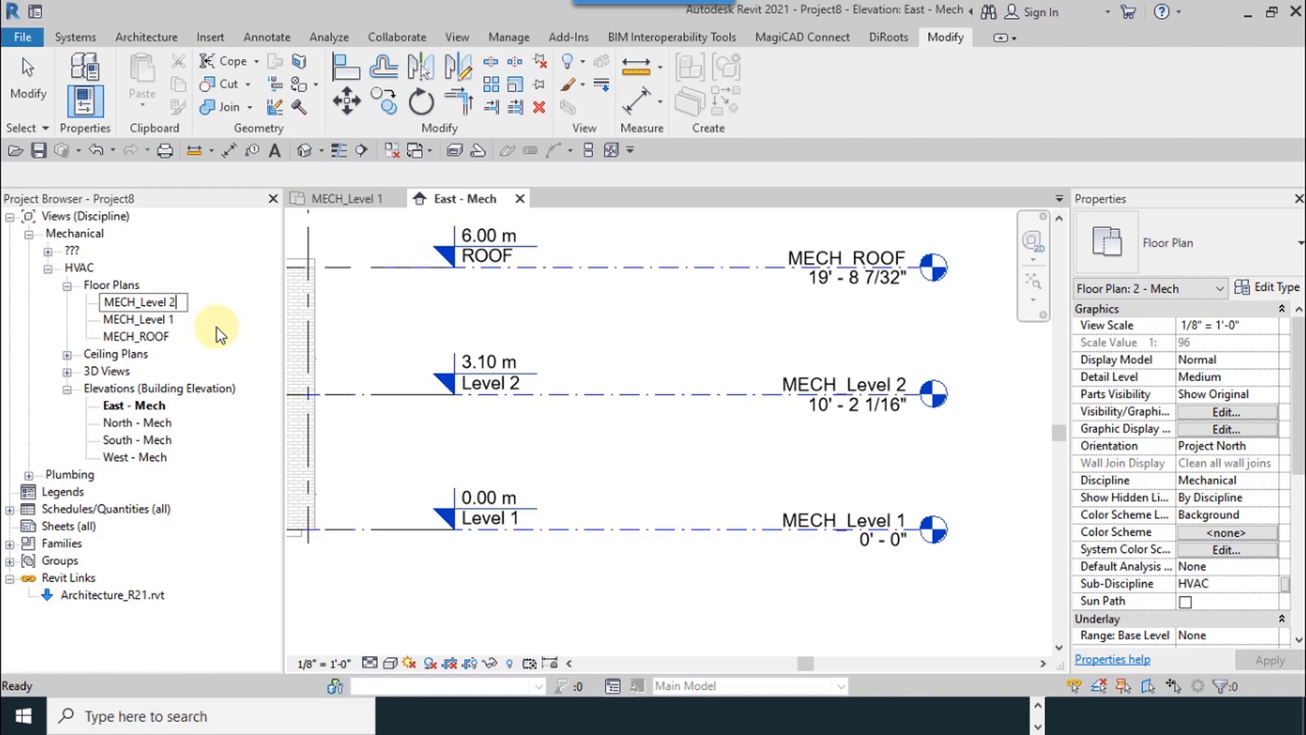
{"action": "key", "text": "Return"}
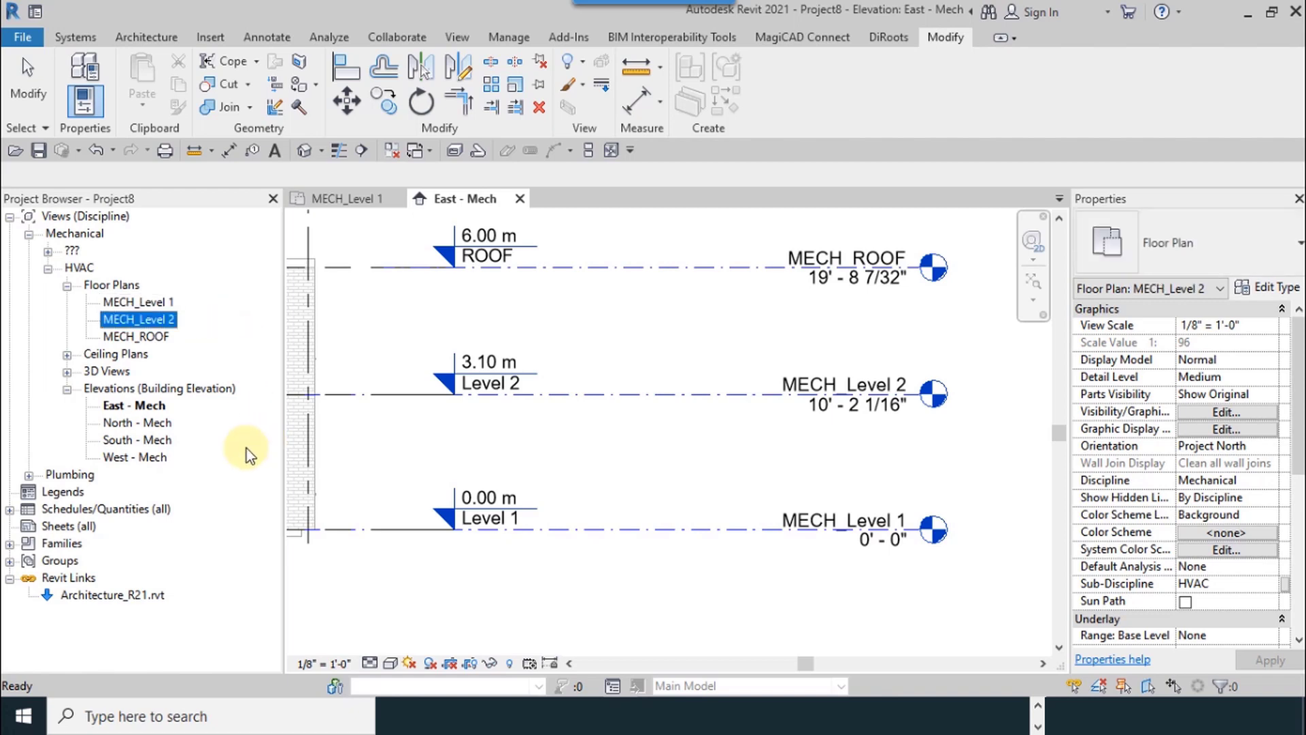
{"action": "left_click", "coordinate": [668, 592]}
{"action": "scroll", "coordinate": [663, 602], "scroll_direction": "down", "scroll_amount": 1}
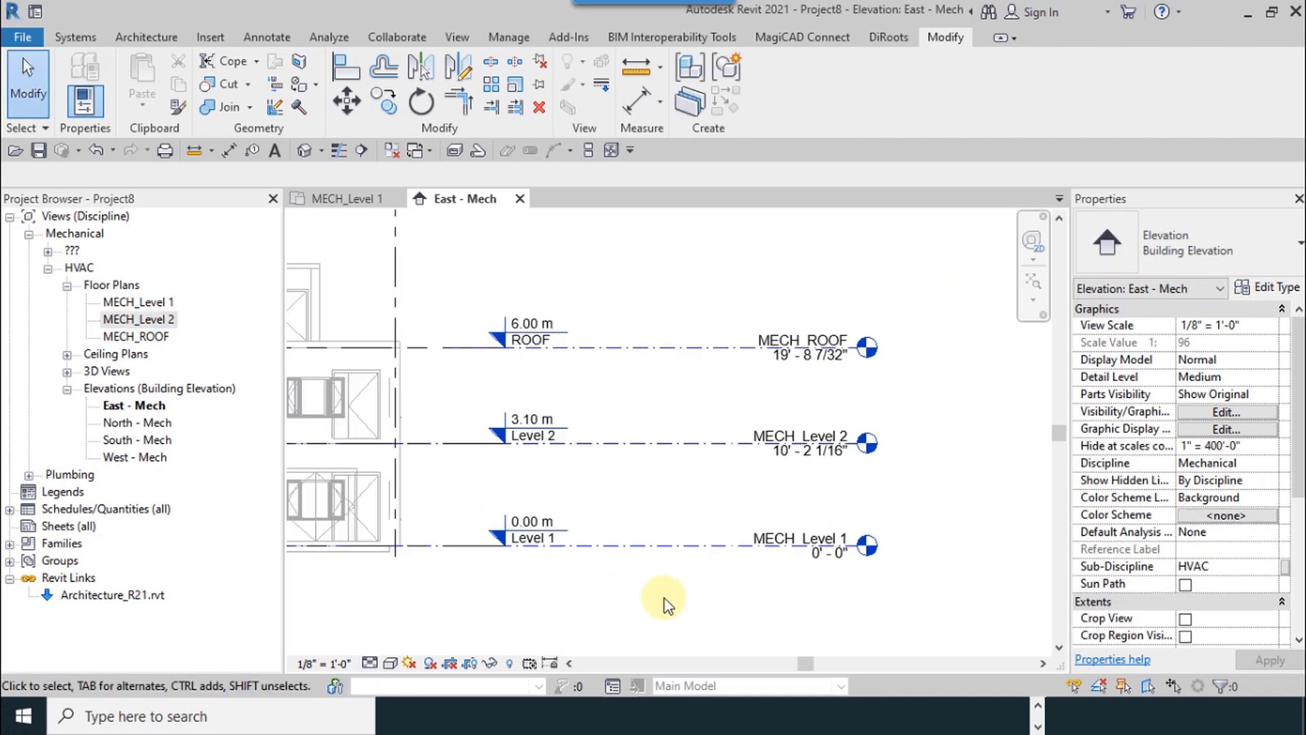
{"action": "middle_click_drag", "start_coordinate": [664, 603], "coordinate": [694, 610]}
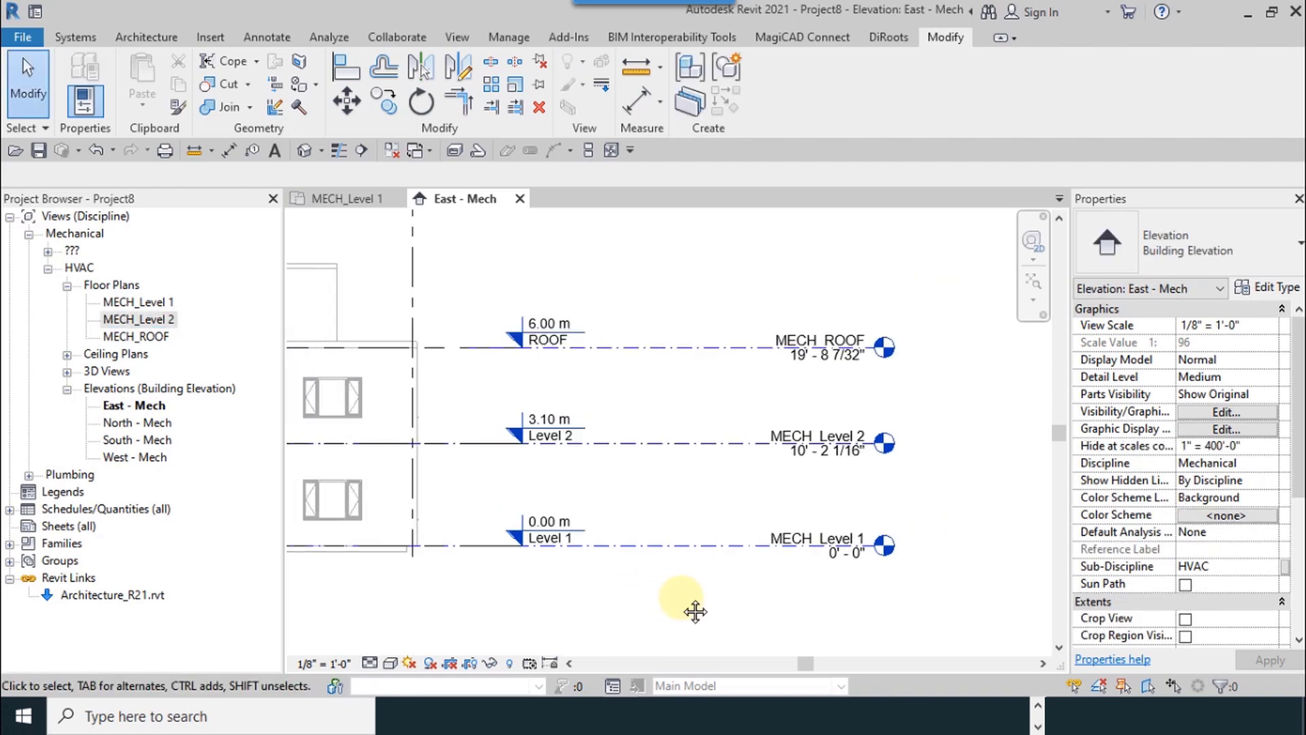